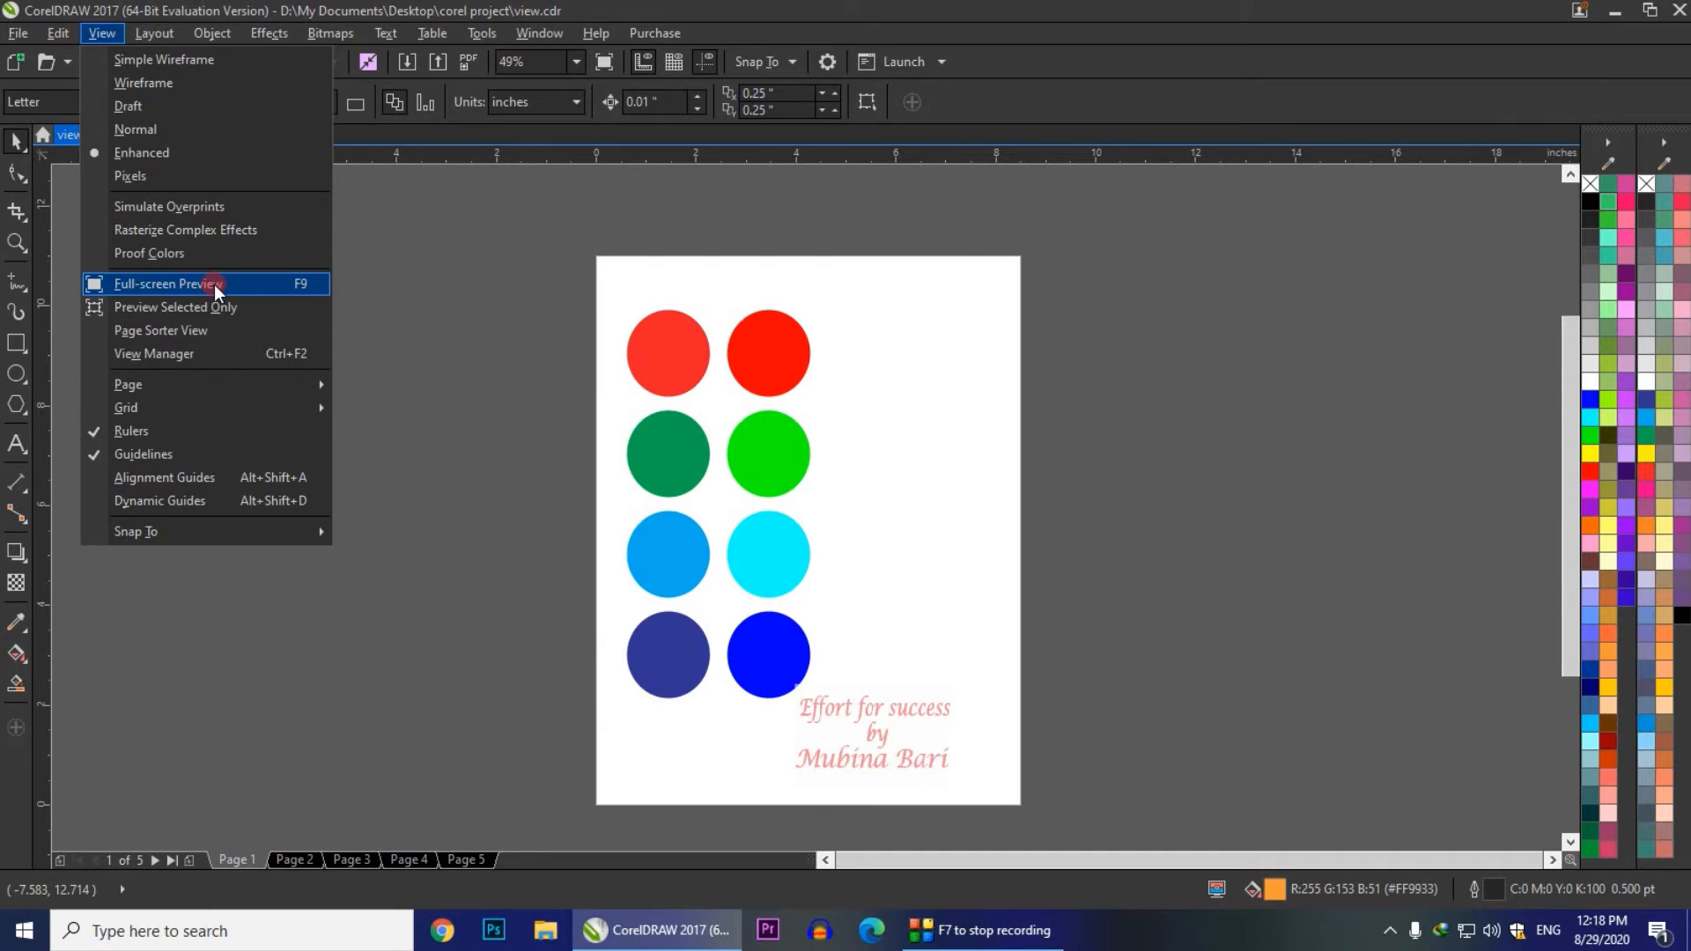
Step: Preview the page of coloured circles in full screen, and return to the normal drawing window
left_click(214, 284)
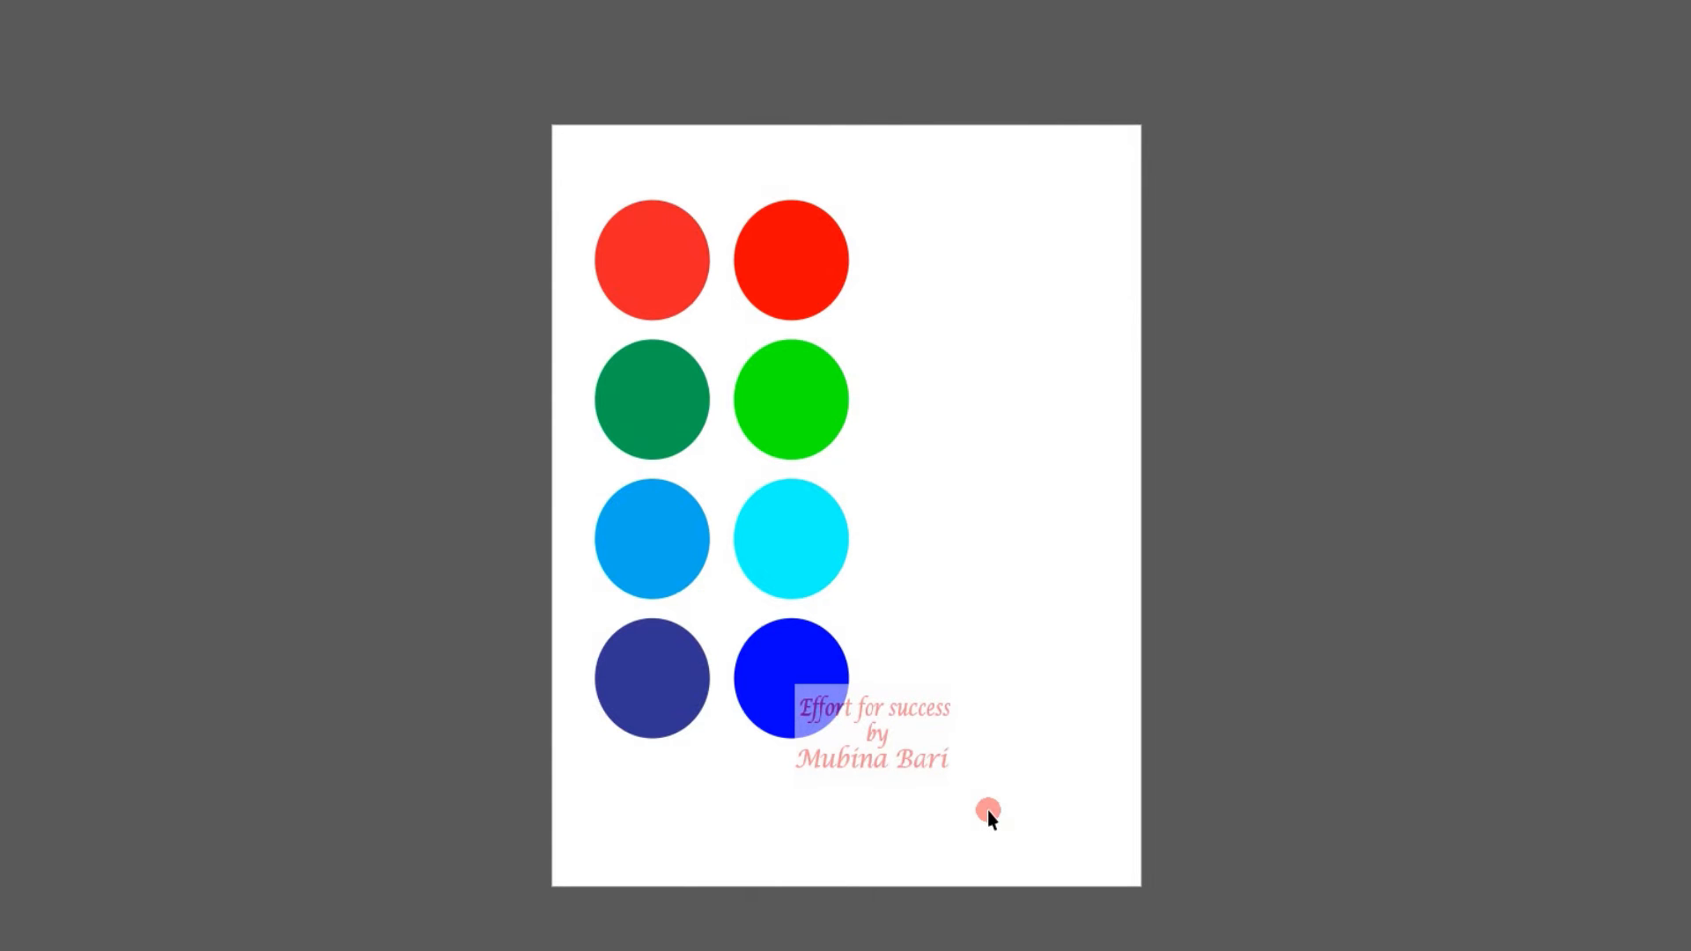
left_click(987, 810)
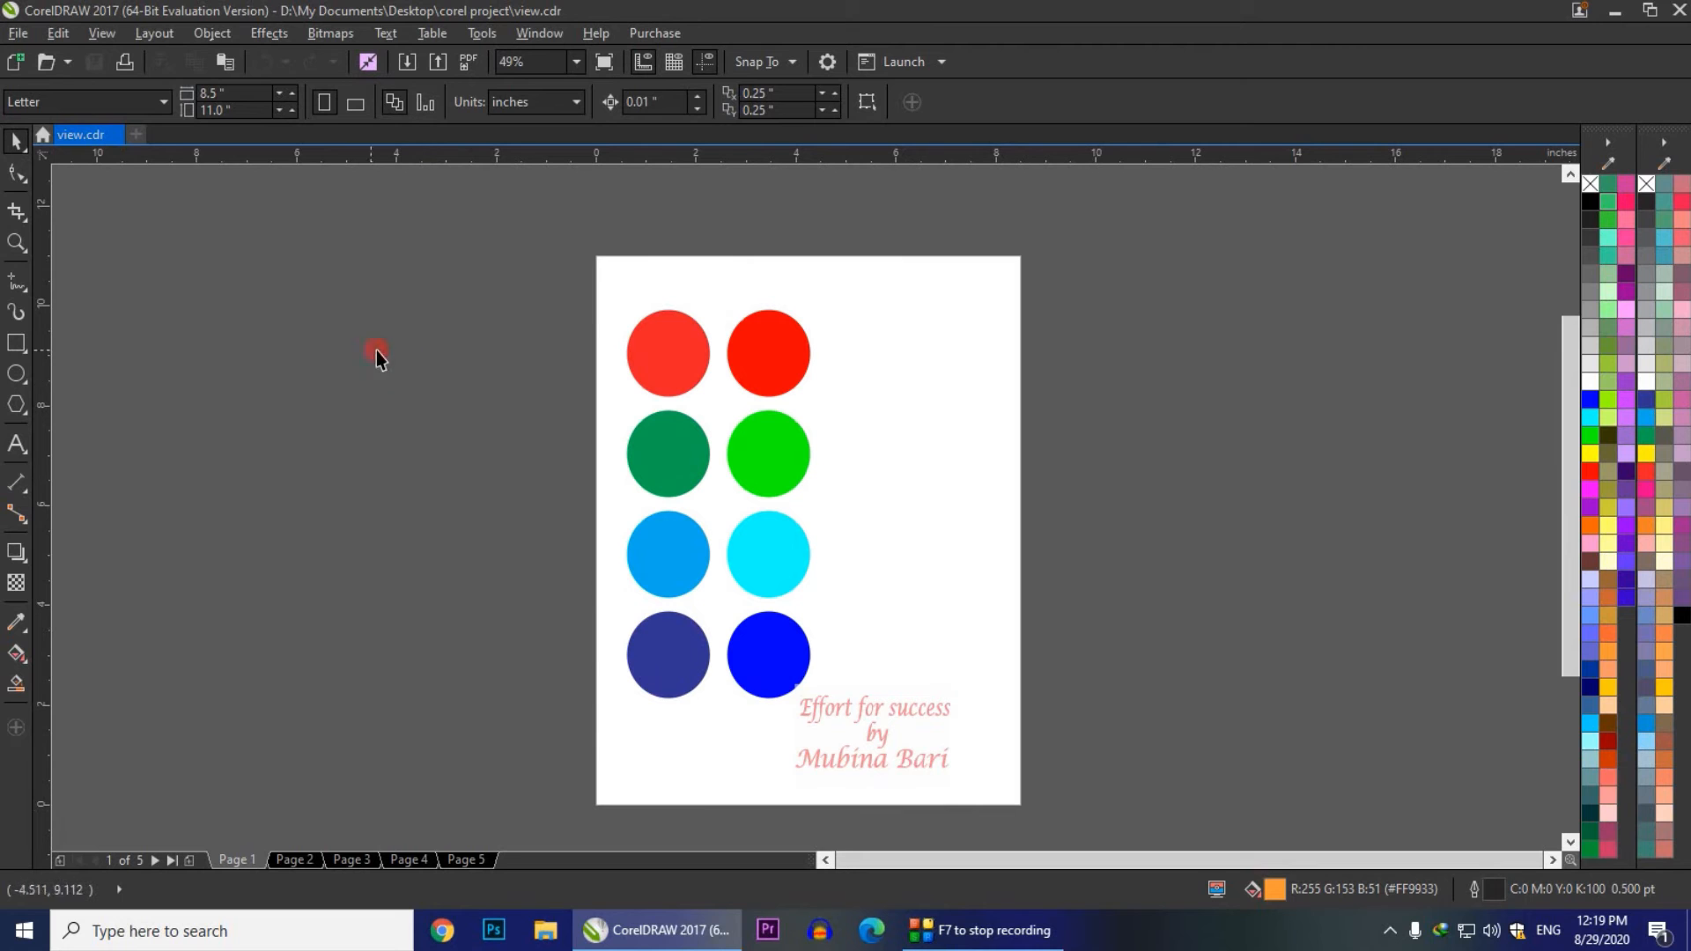
left_click(99, 32)
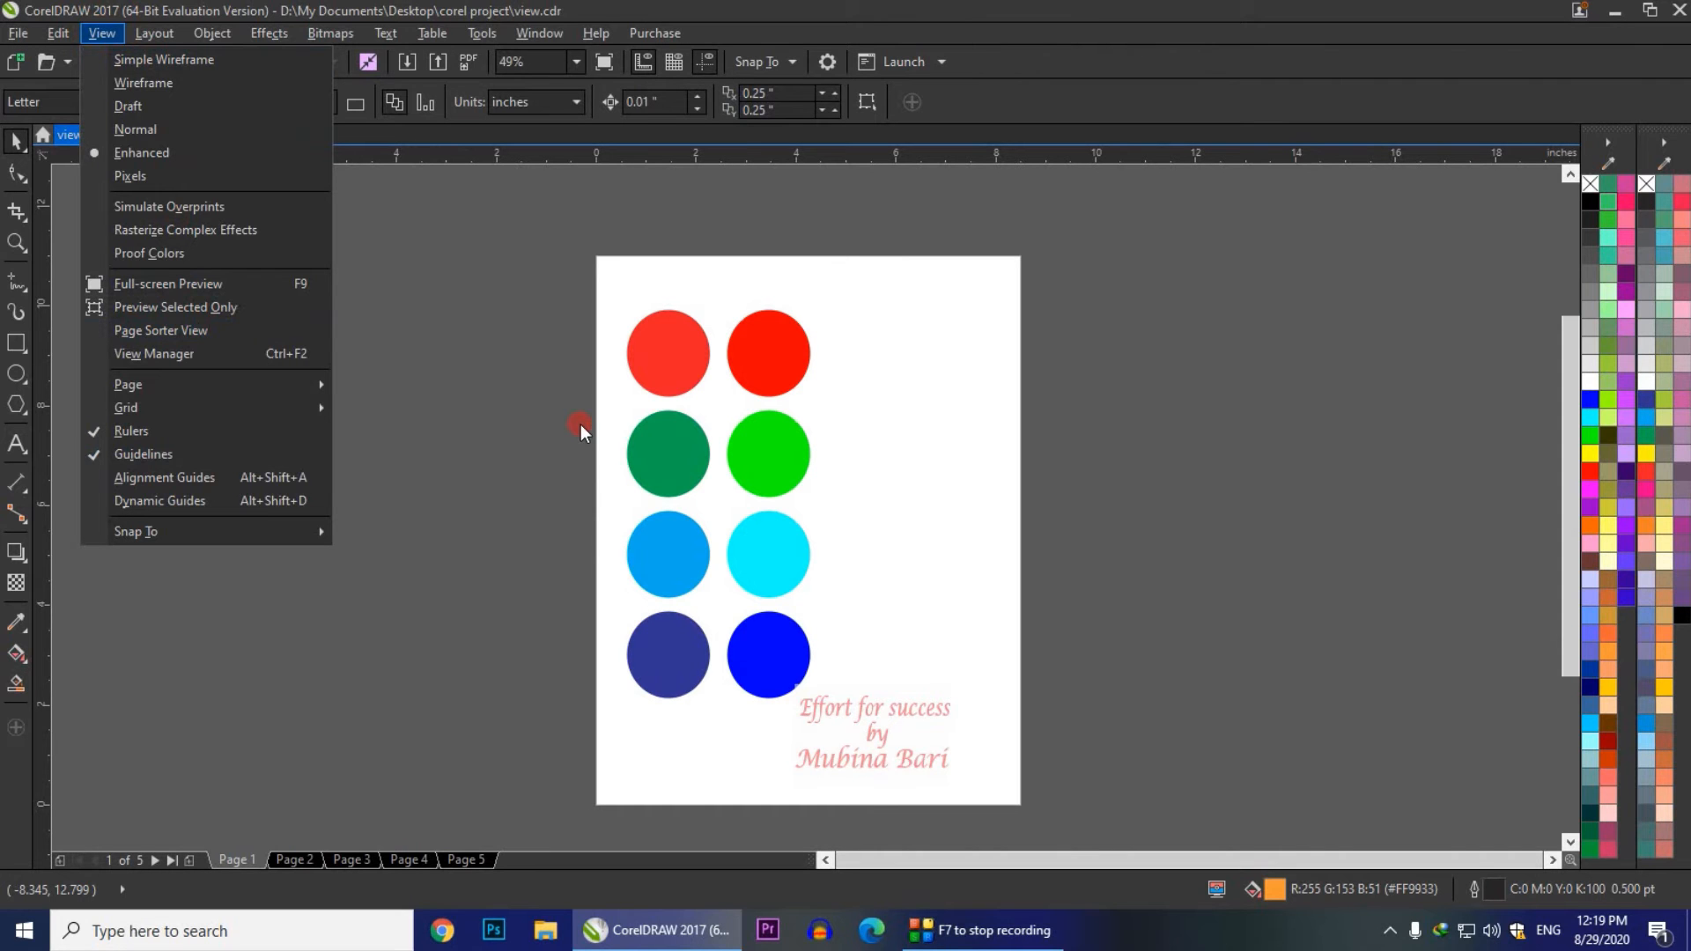
left_click(1057, 491)
Step: Preview only the bright green circle in full screen, exit the preview and deselect the circle
left_click(772, 458)
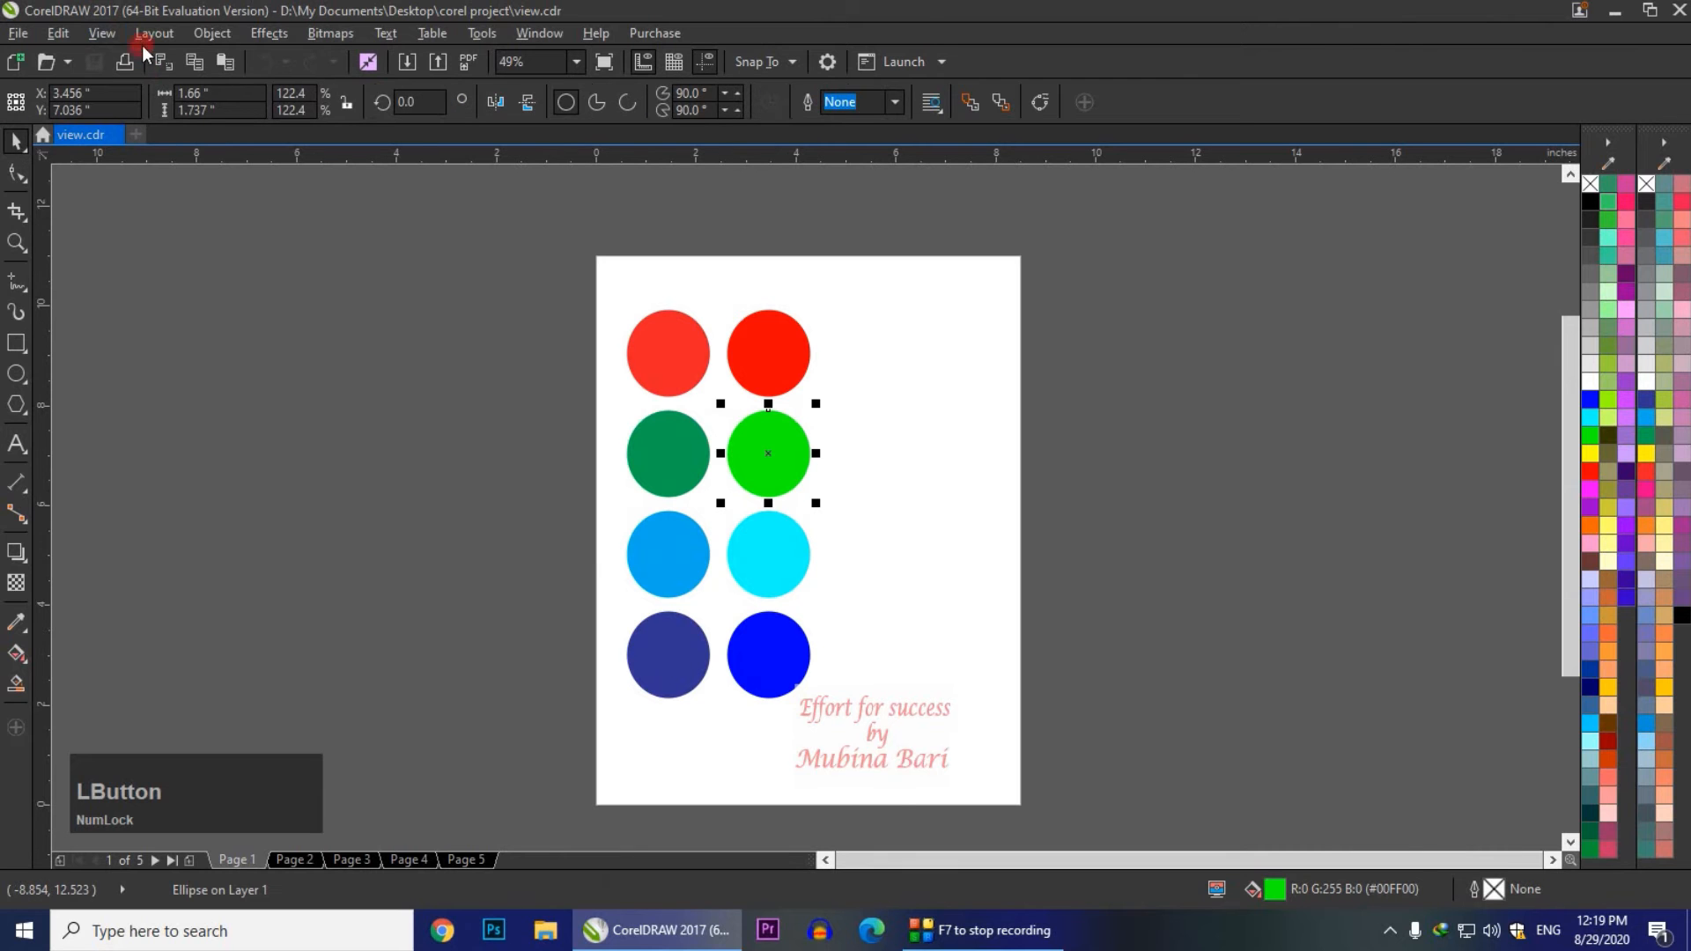
left_click(101, 33)
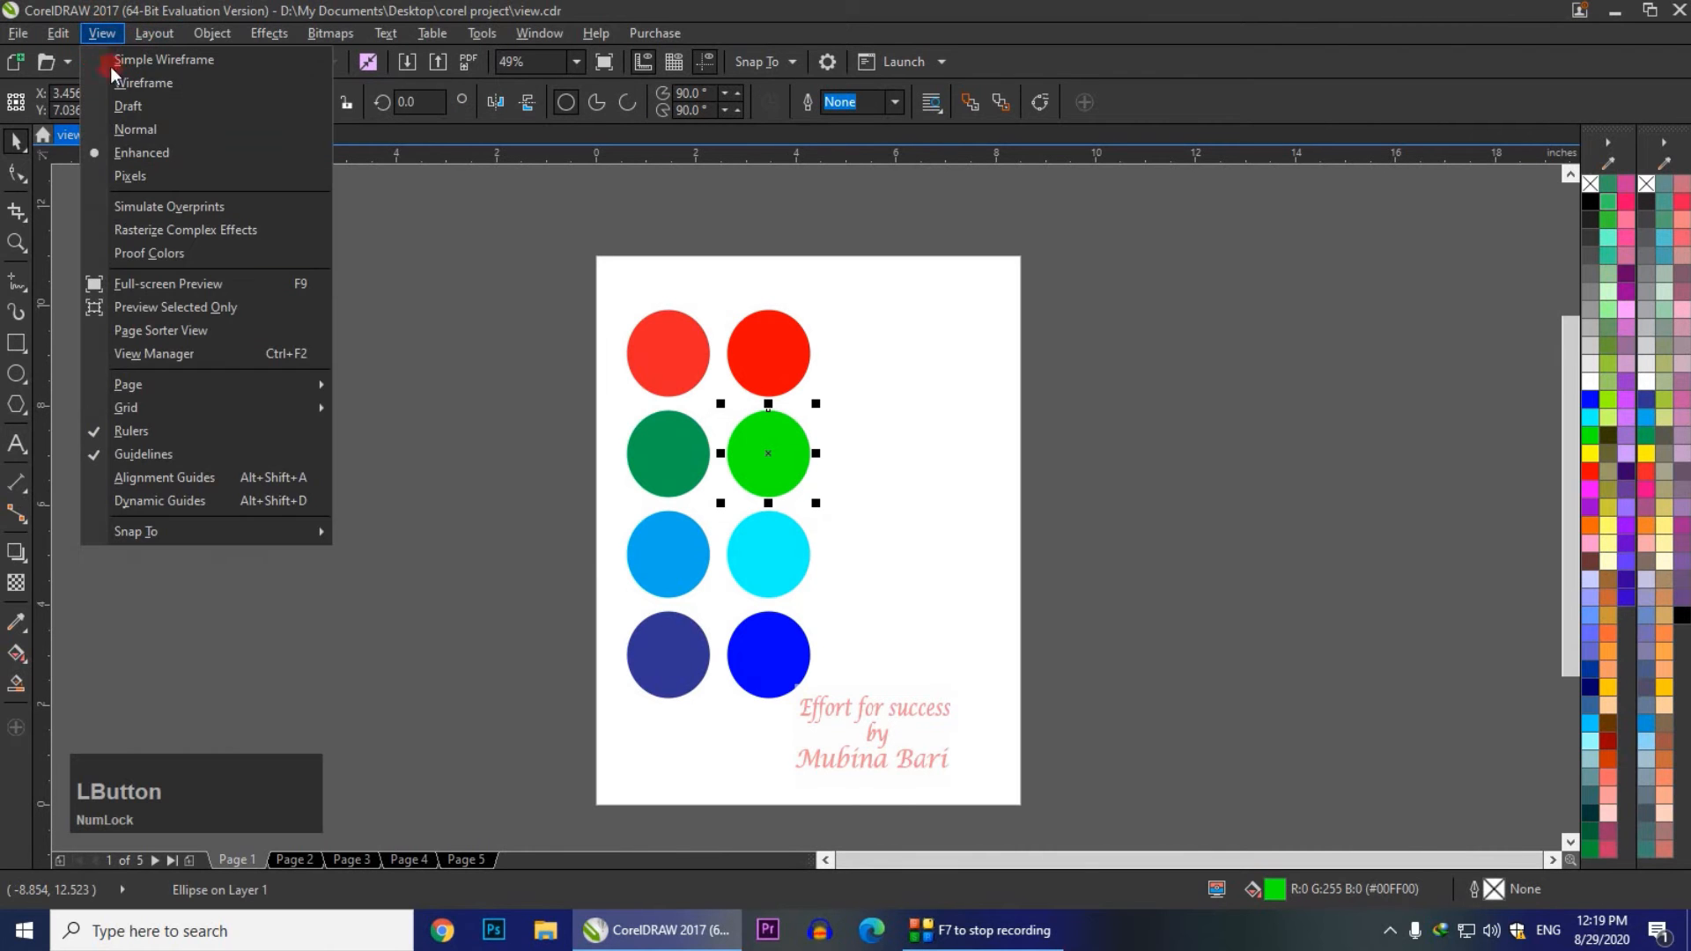
left_click(160, 312)
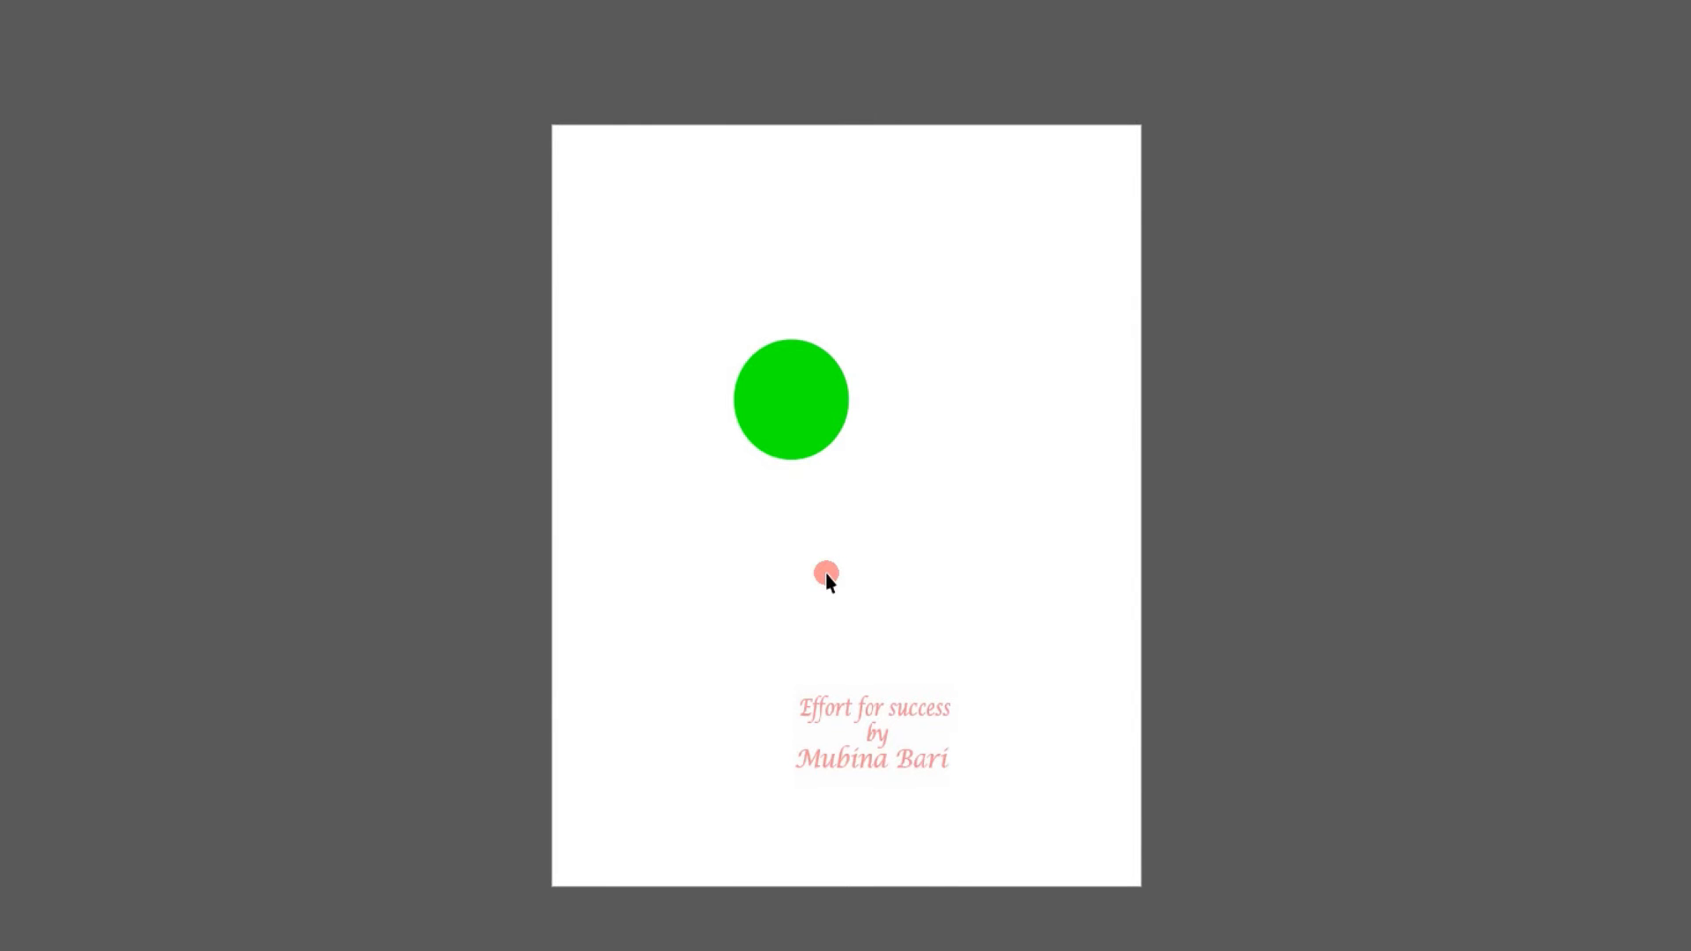
key("Escape")
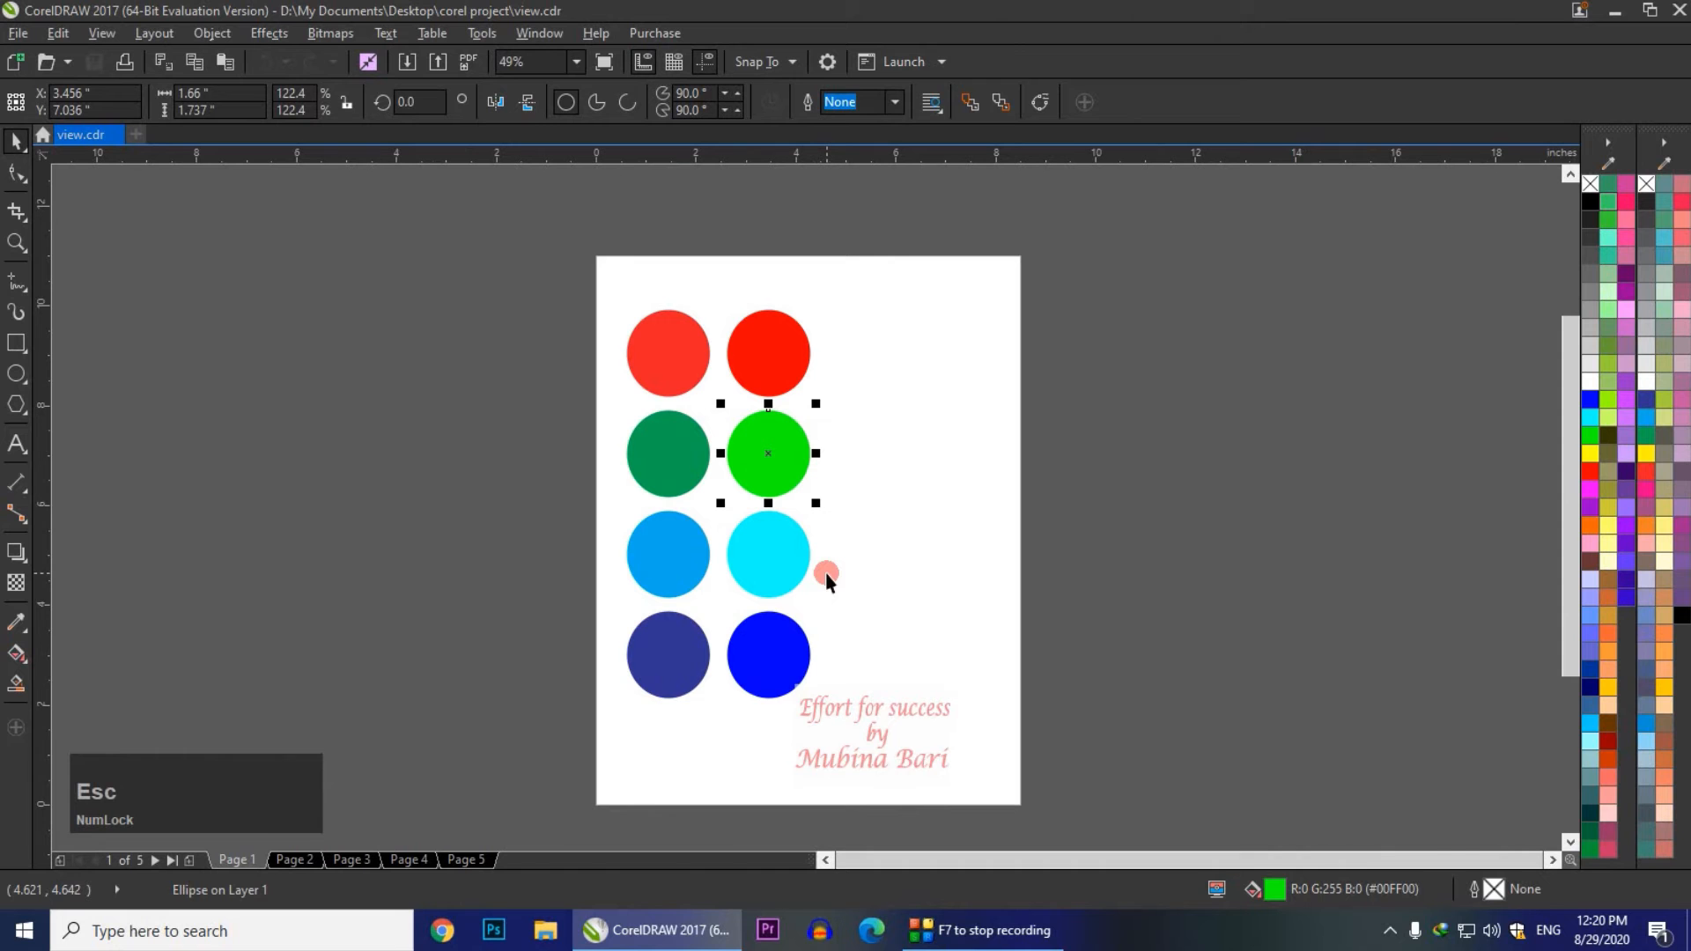
left_click(435, 268)
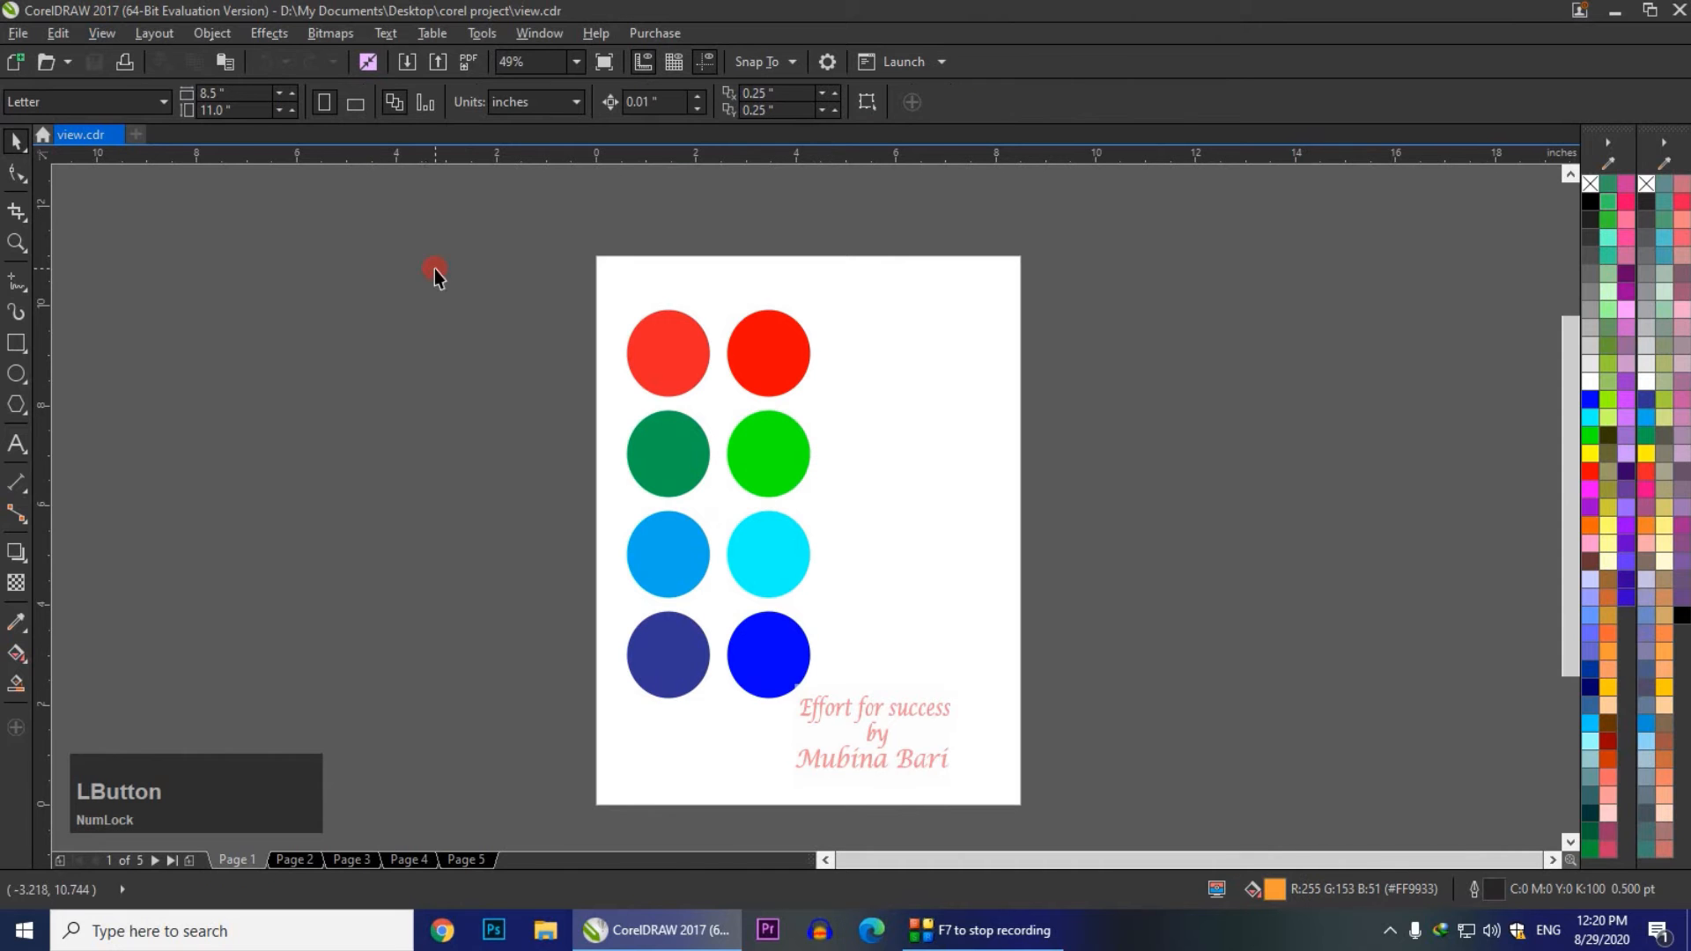
Step: Show all document pages in Page Sorter View, select Page 5, and switch the sorter view off again
left_click(102, 35)
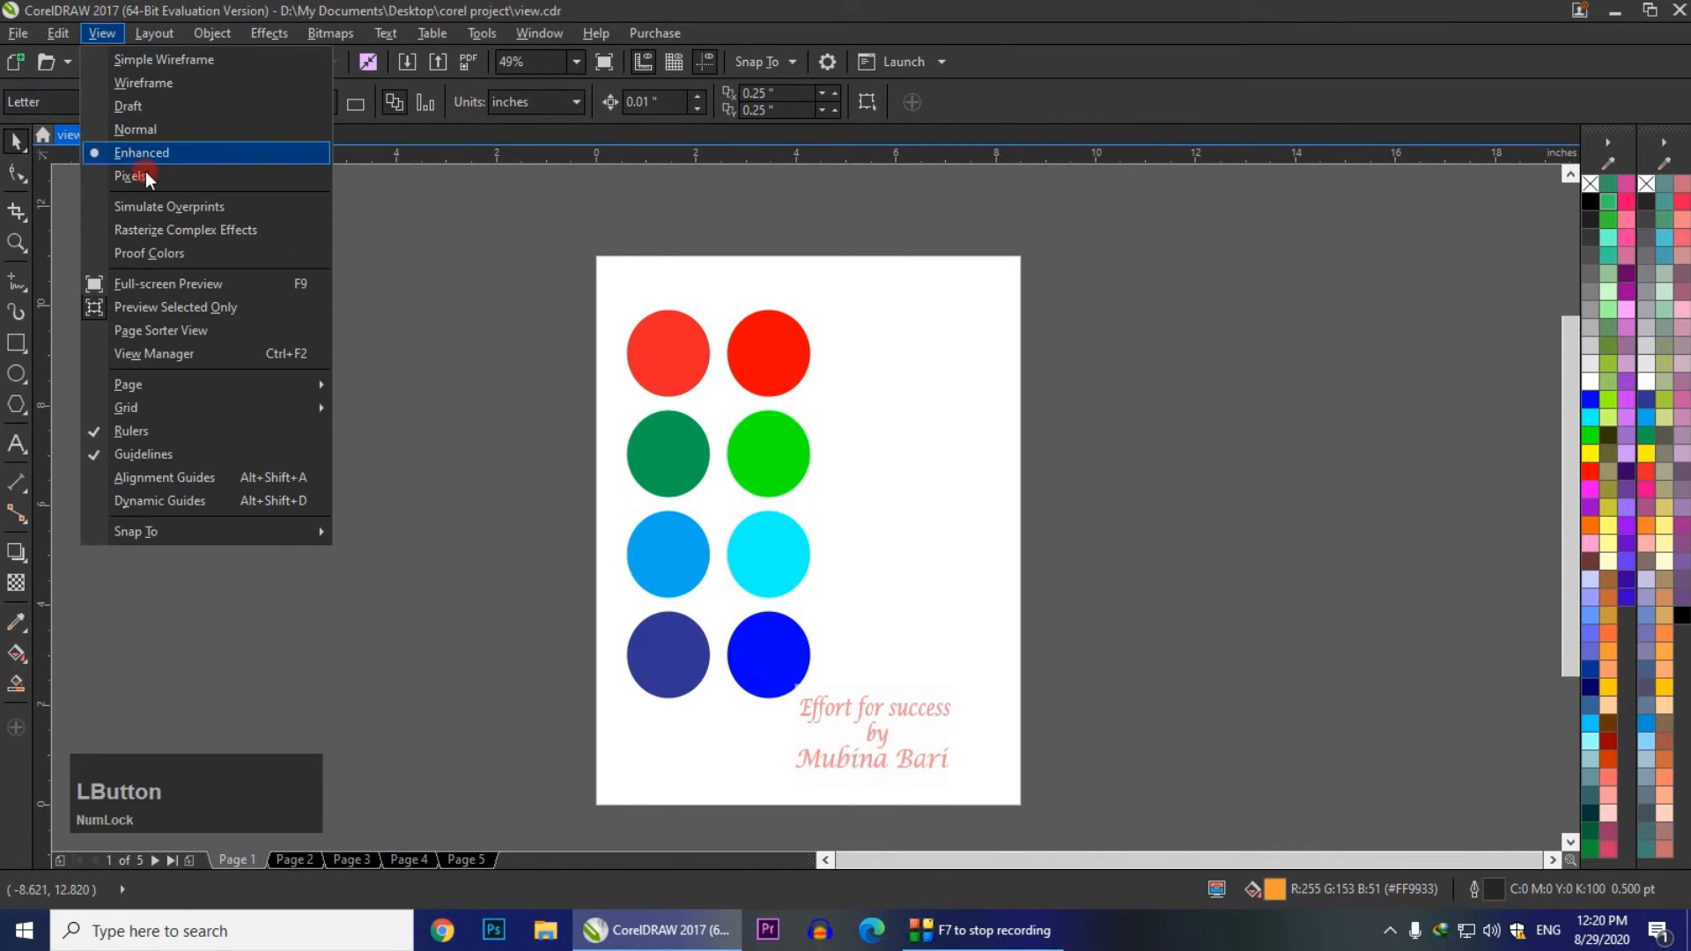
left_click(205, 330)
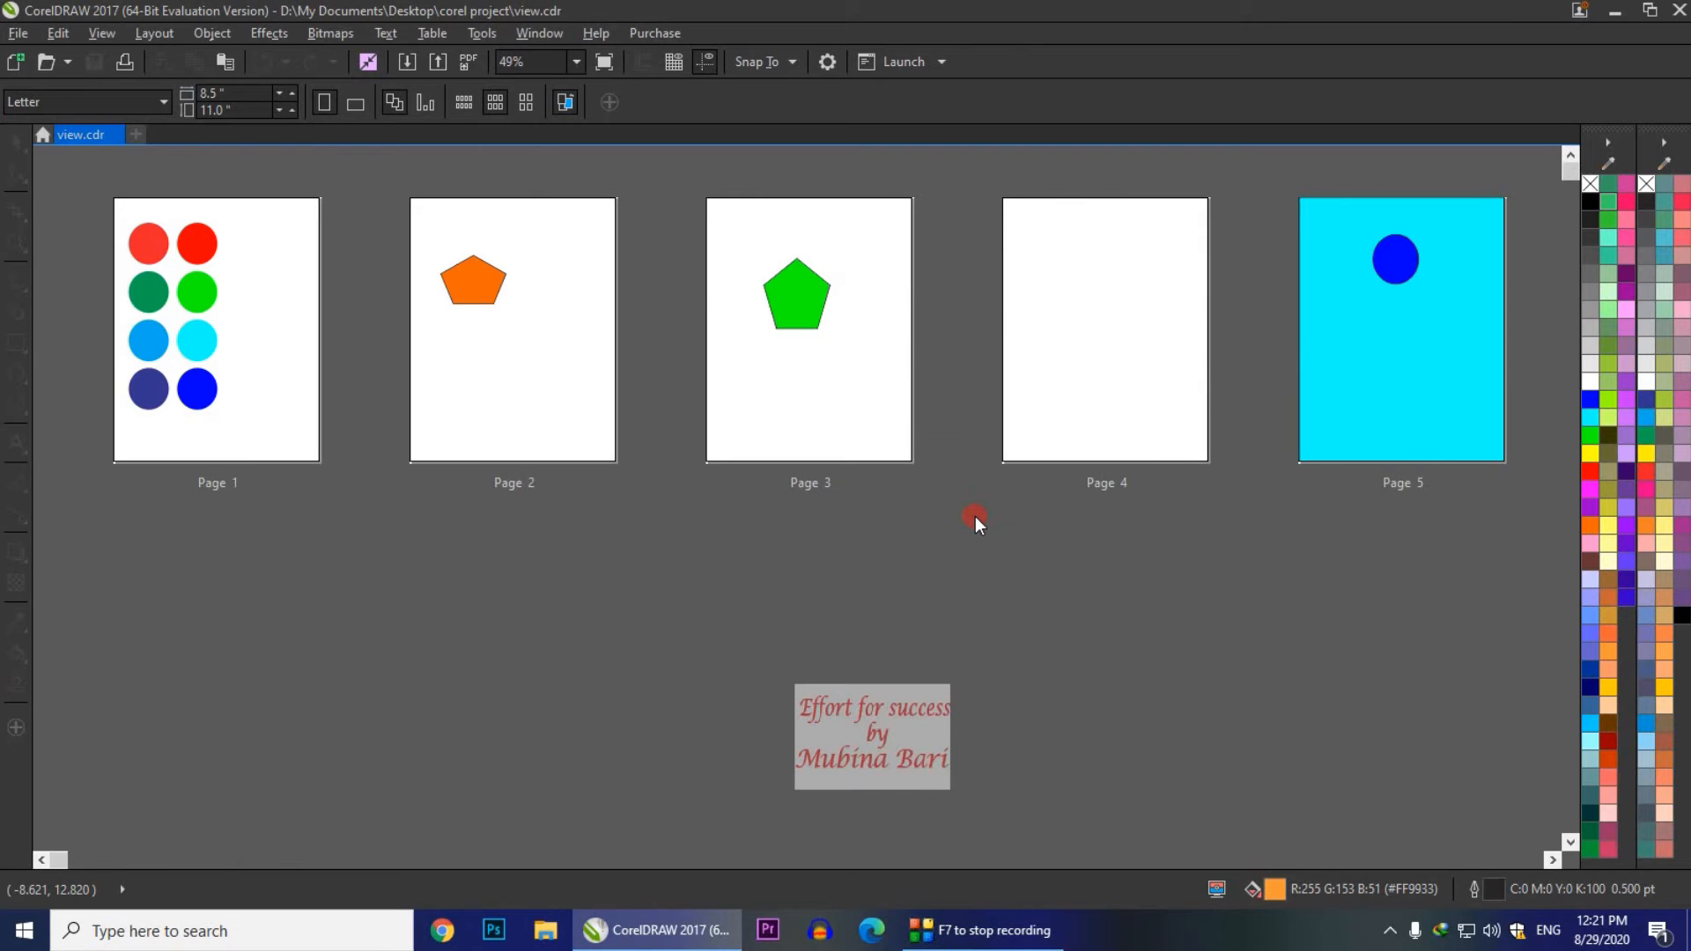
left_click(1347, 381)
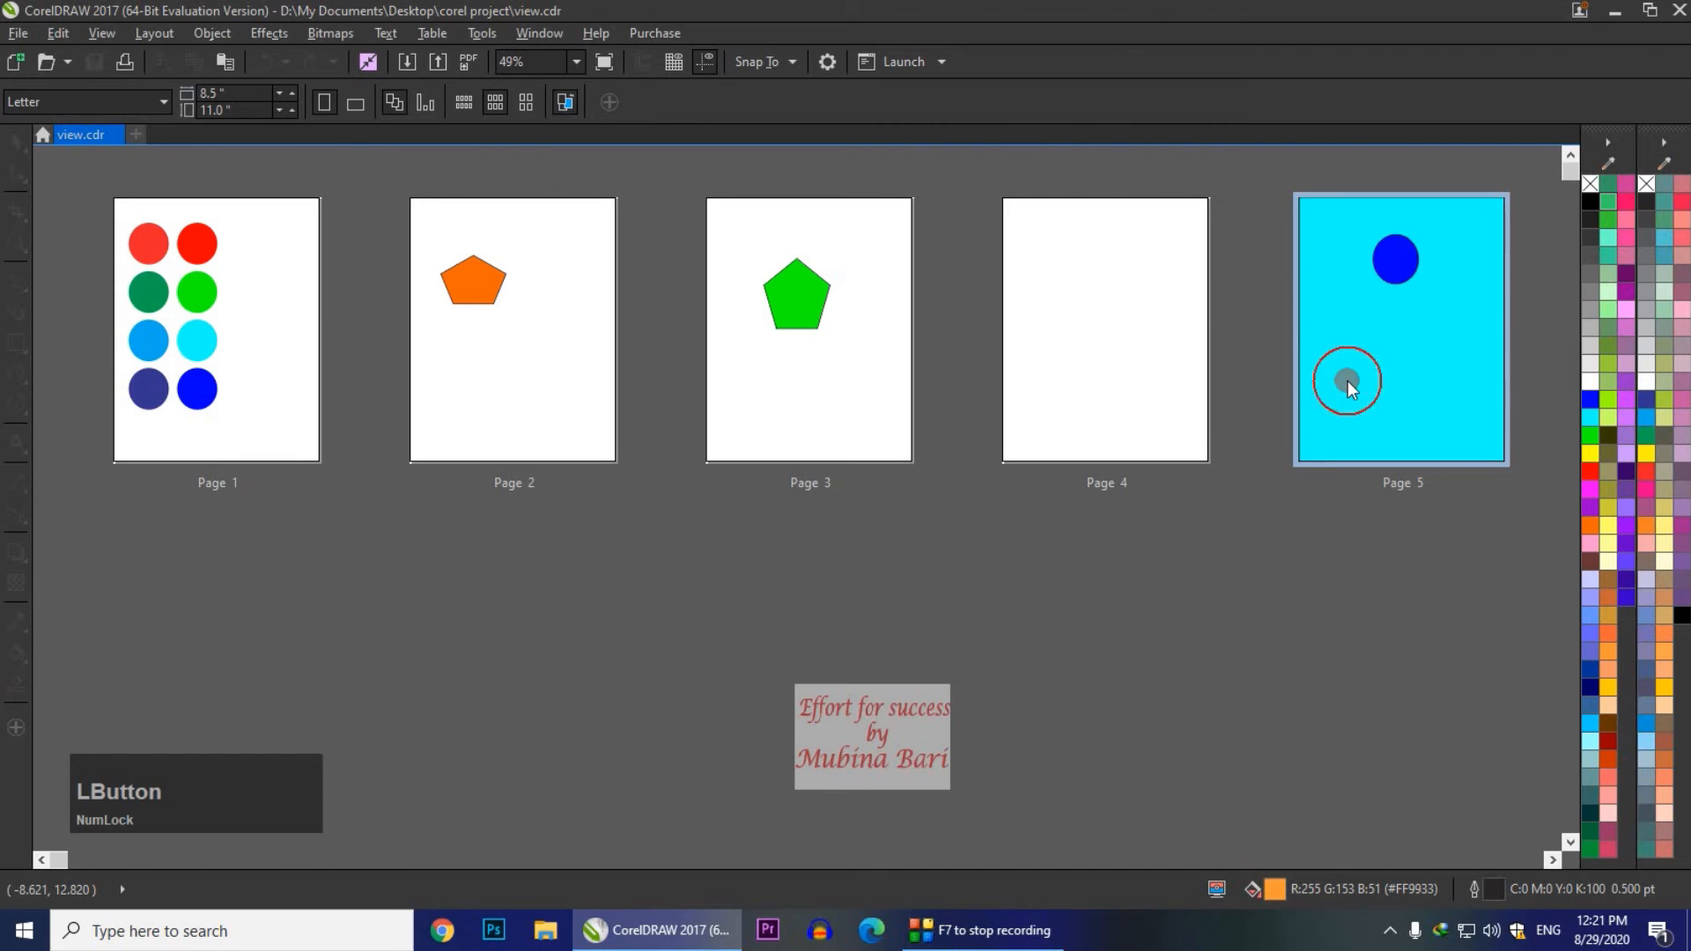
left_click(102, 33)
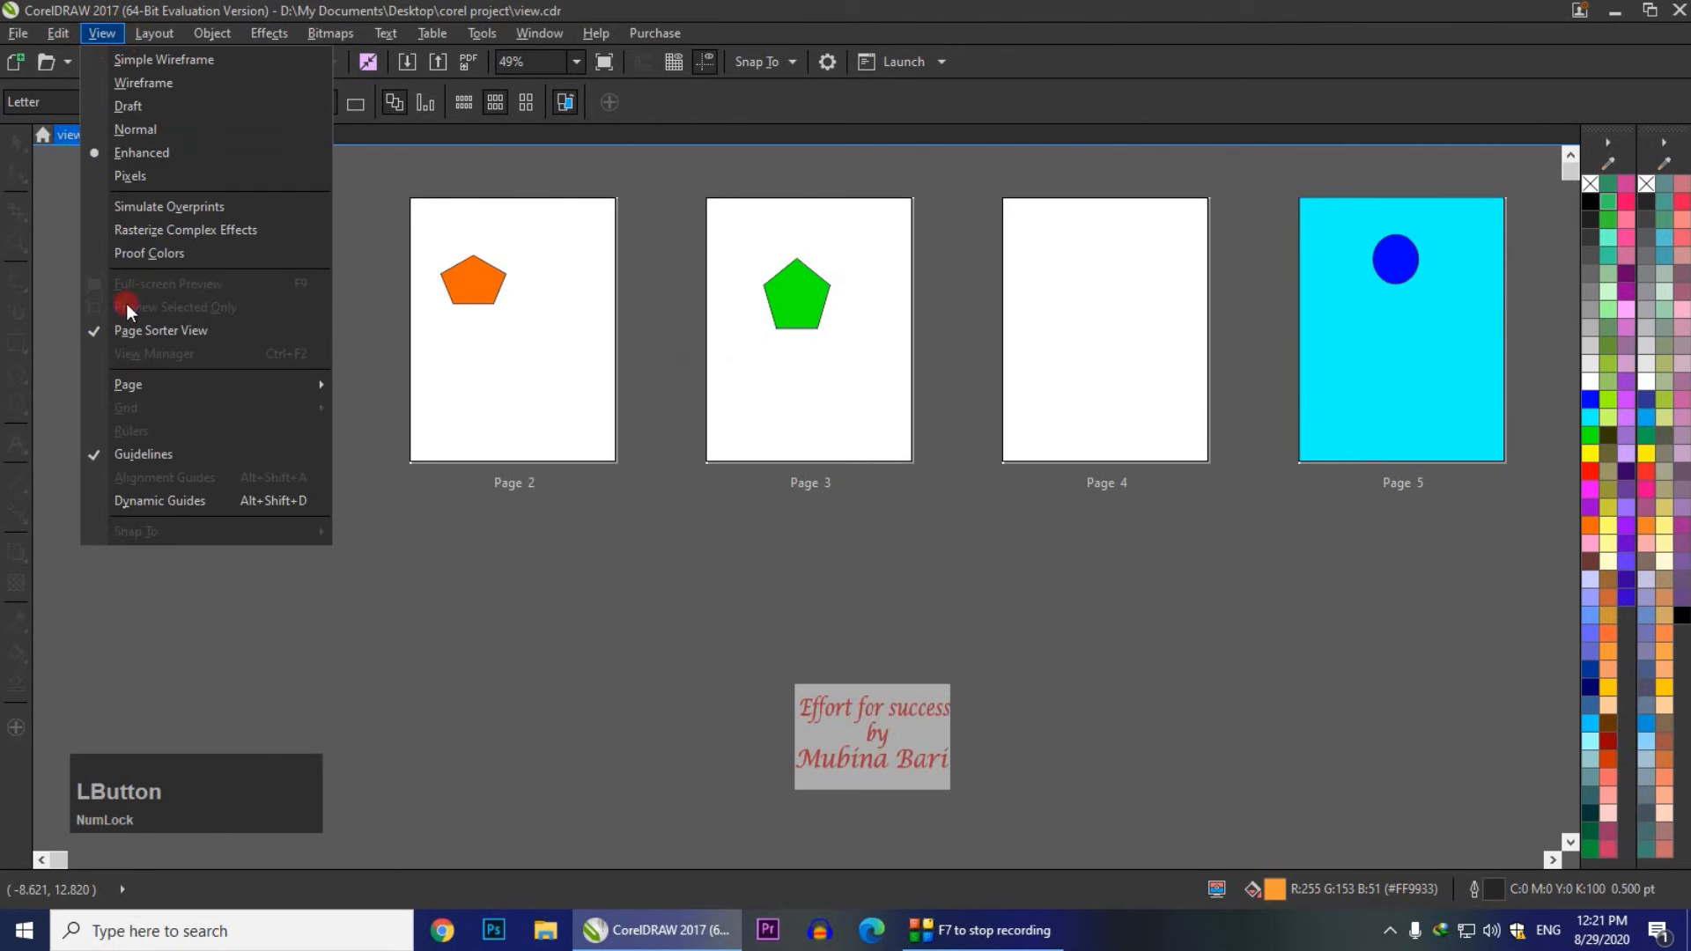
left_click(94, 340)
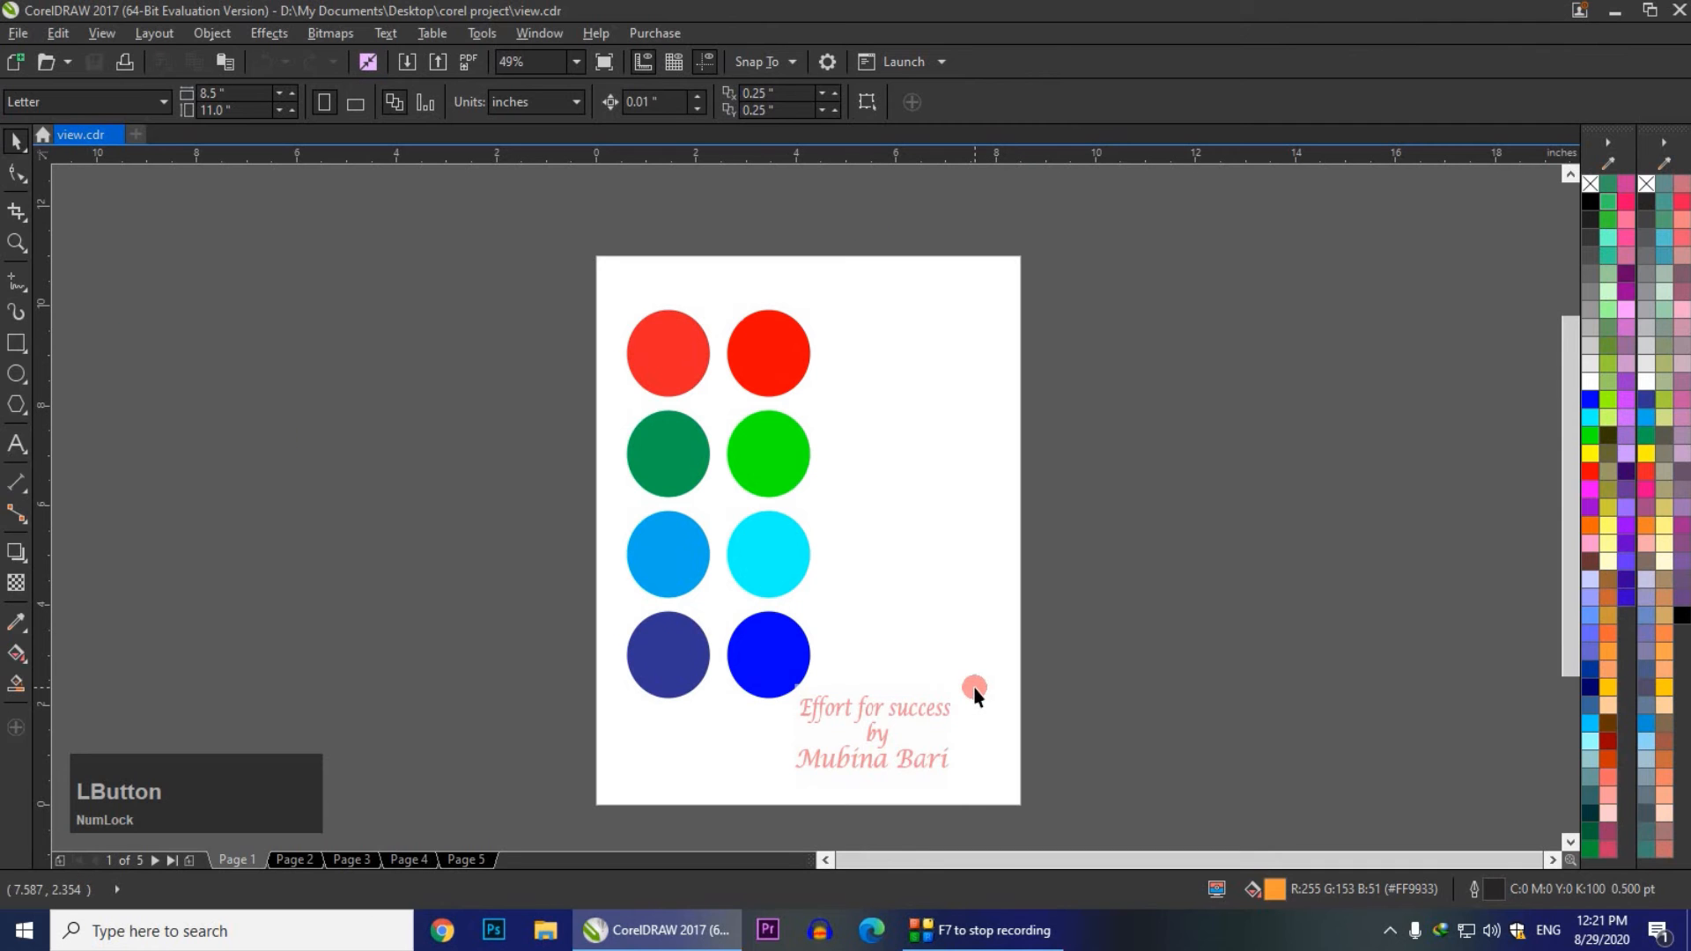
Step: Open the View Manager and save the current view of Page 1 as a new view
left_click(101, 33)
left_click(377, 269)
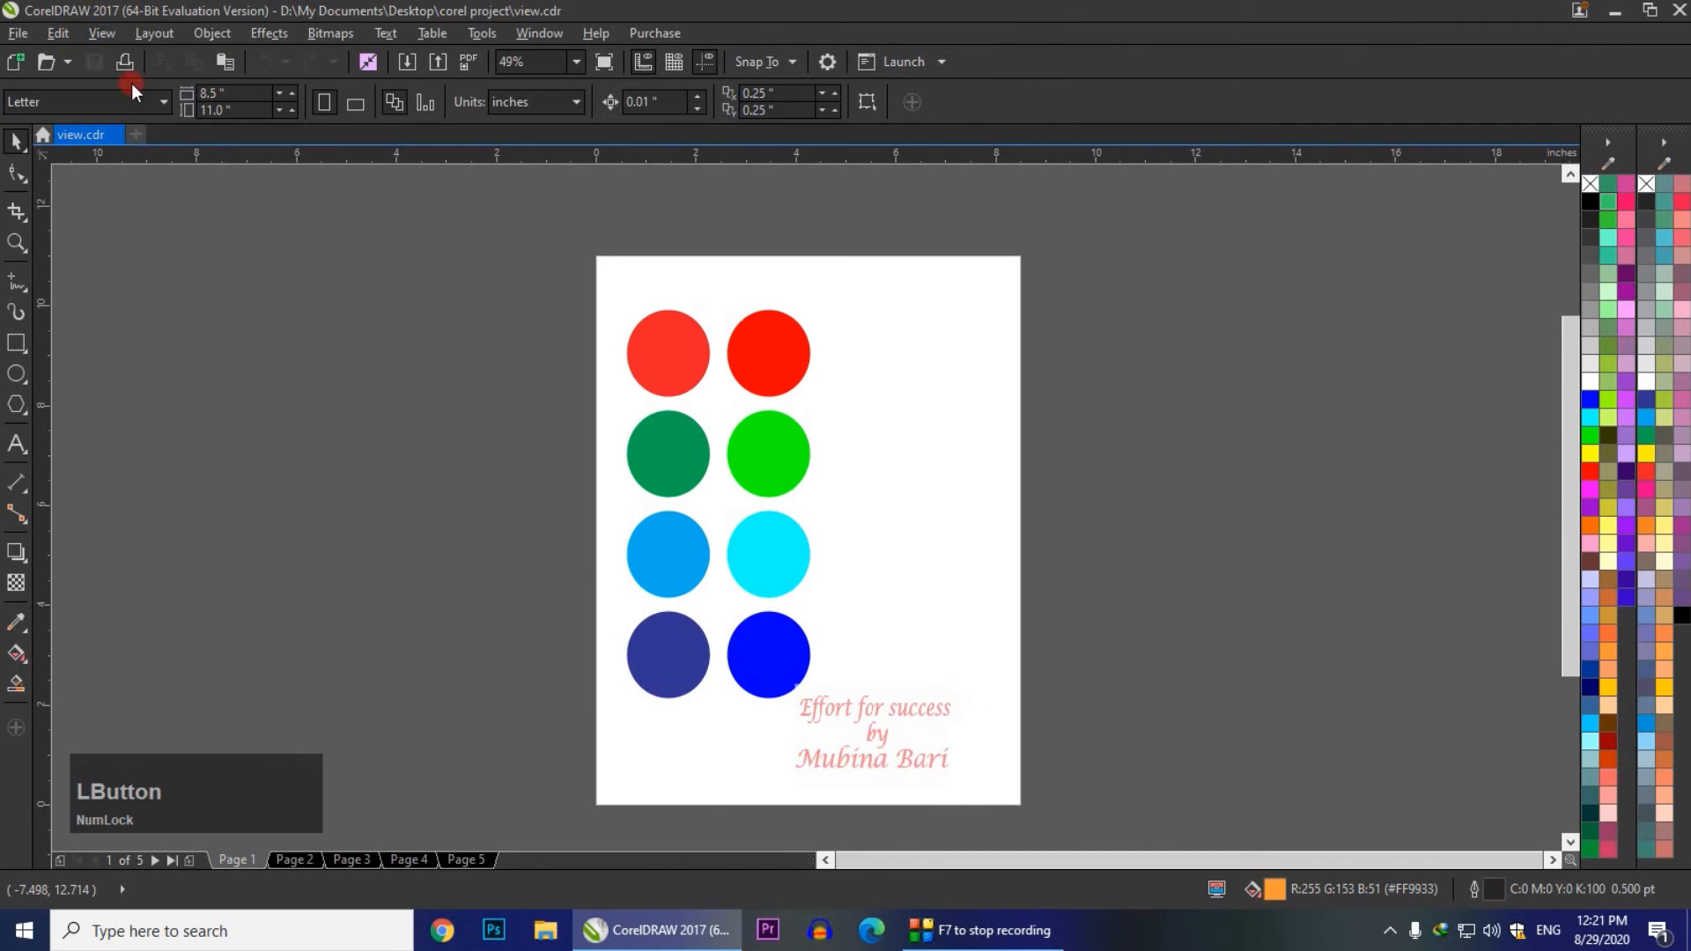
left_click(98, 32)
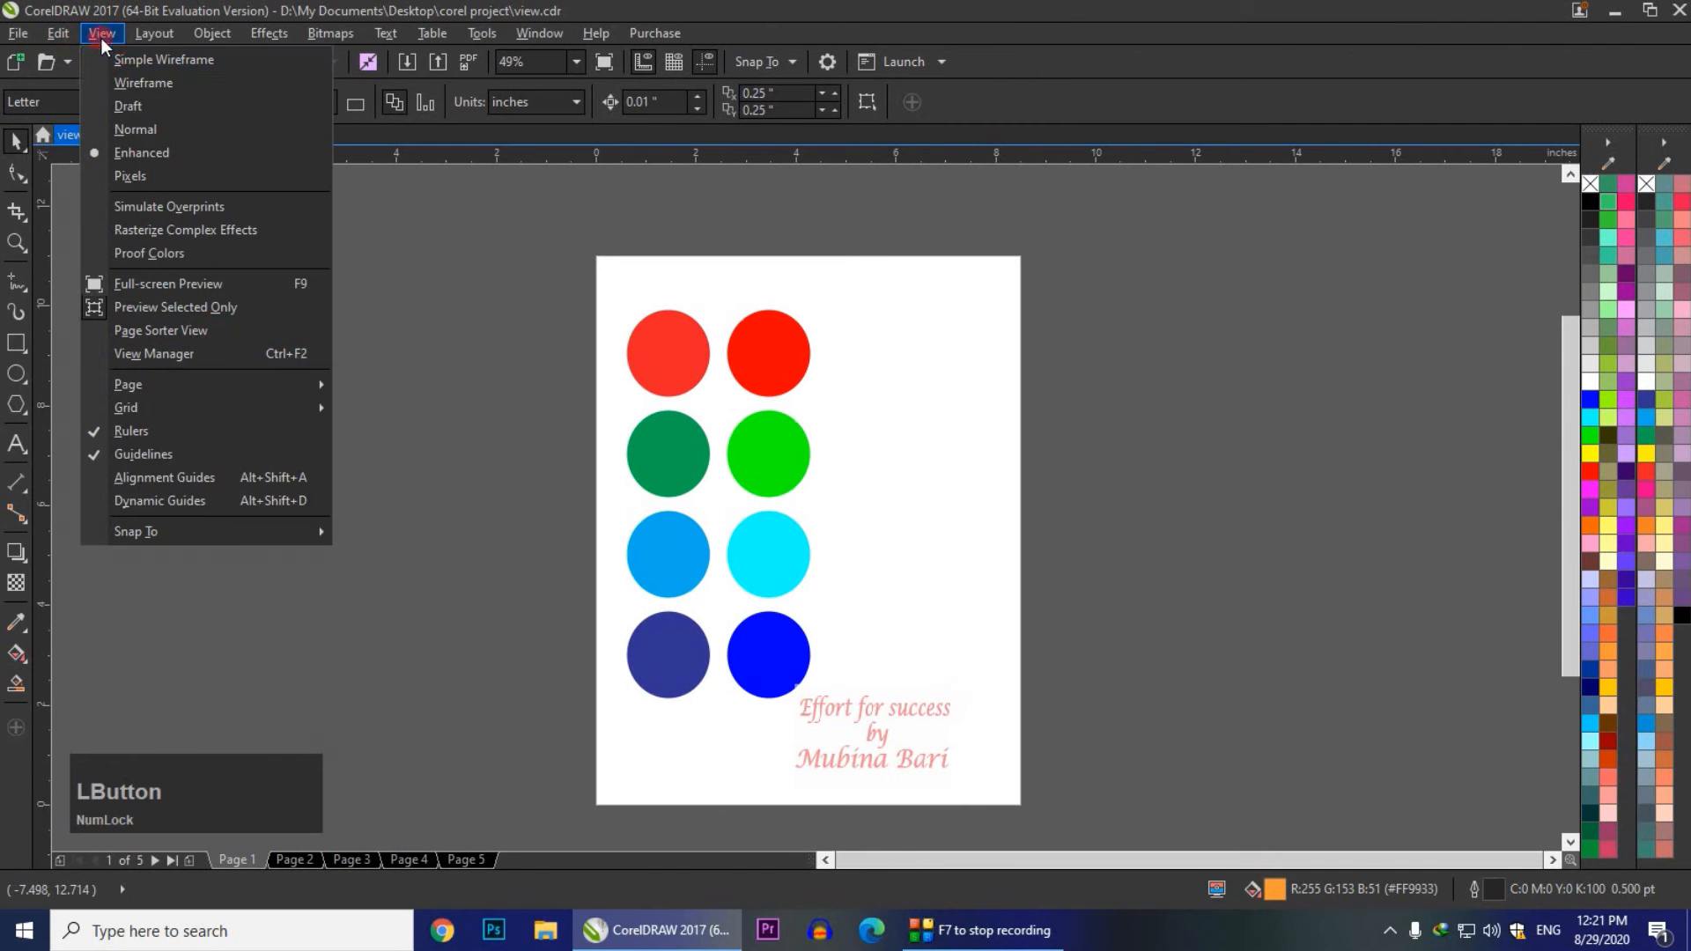
left_click(156, 355)
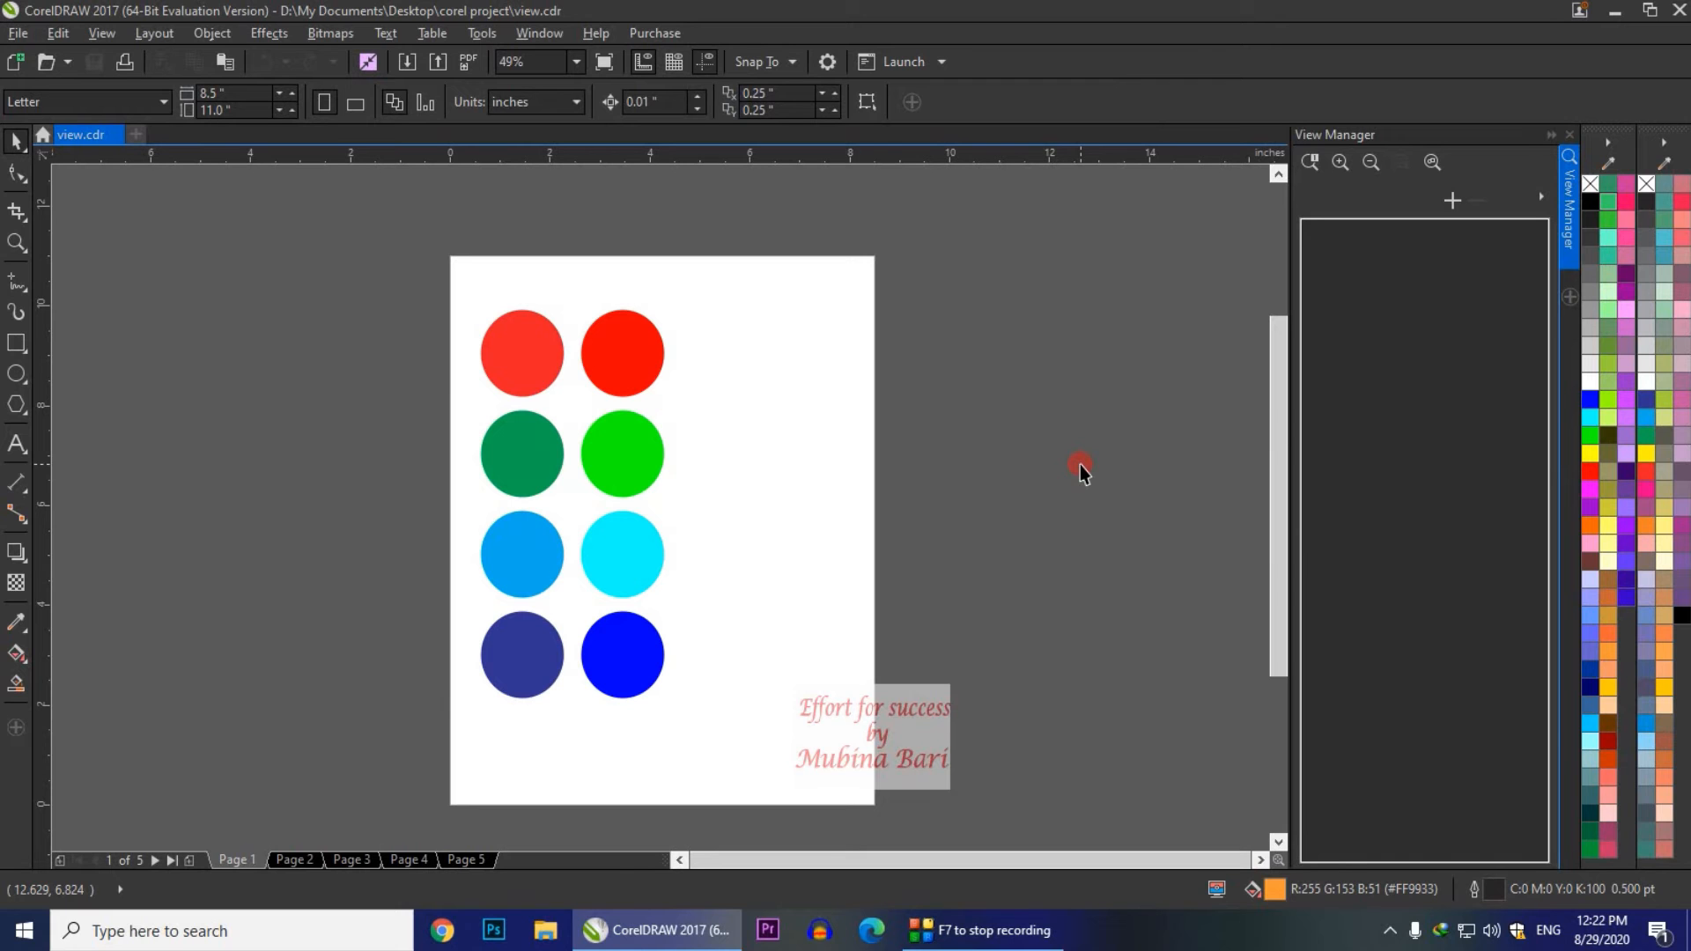
left_click(1542, 194)
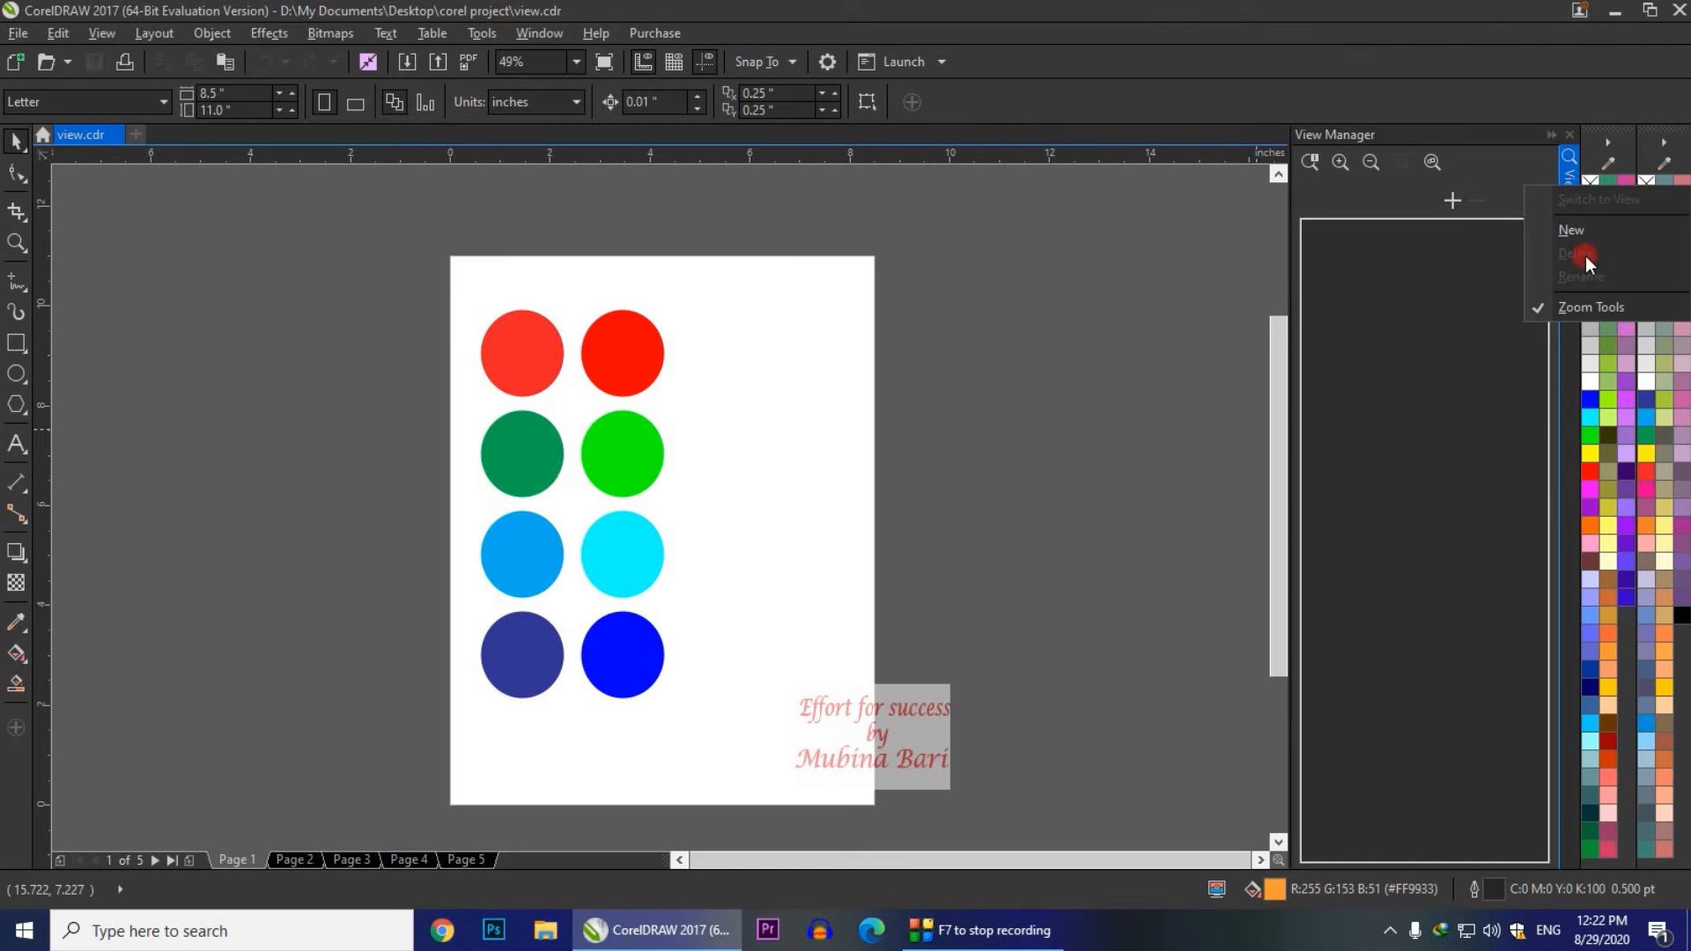
left_click(1575, 228)
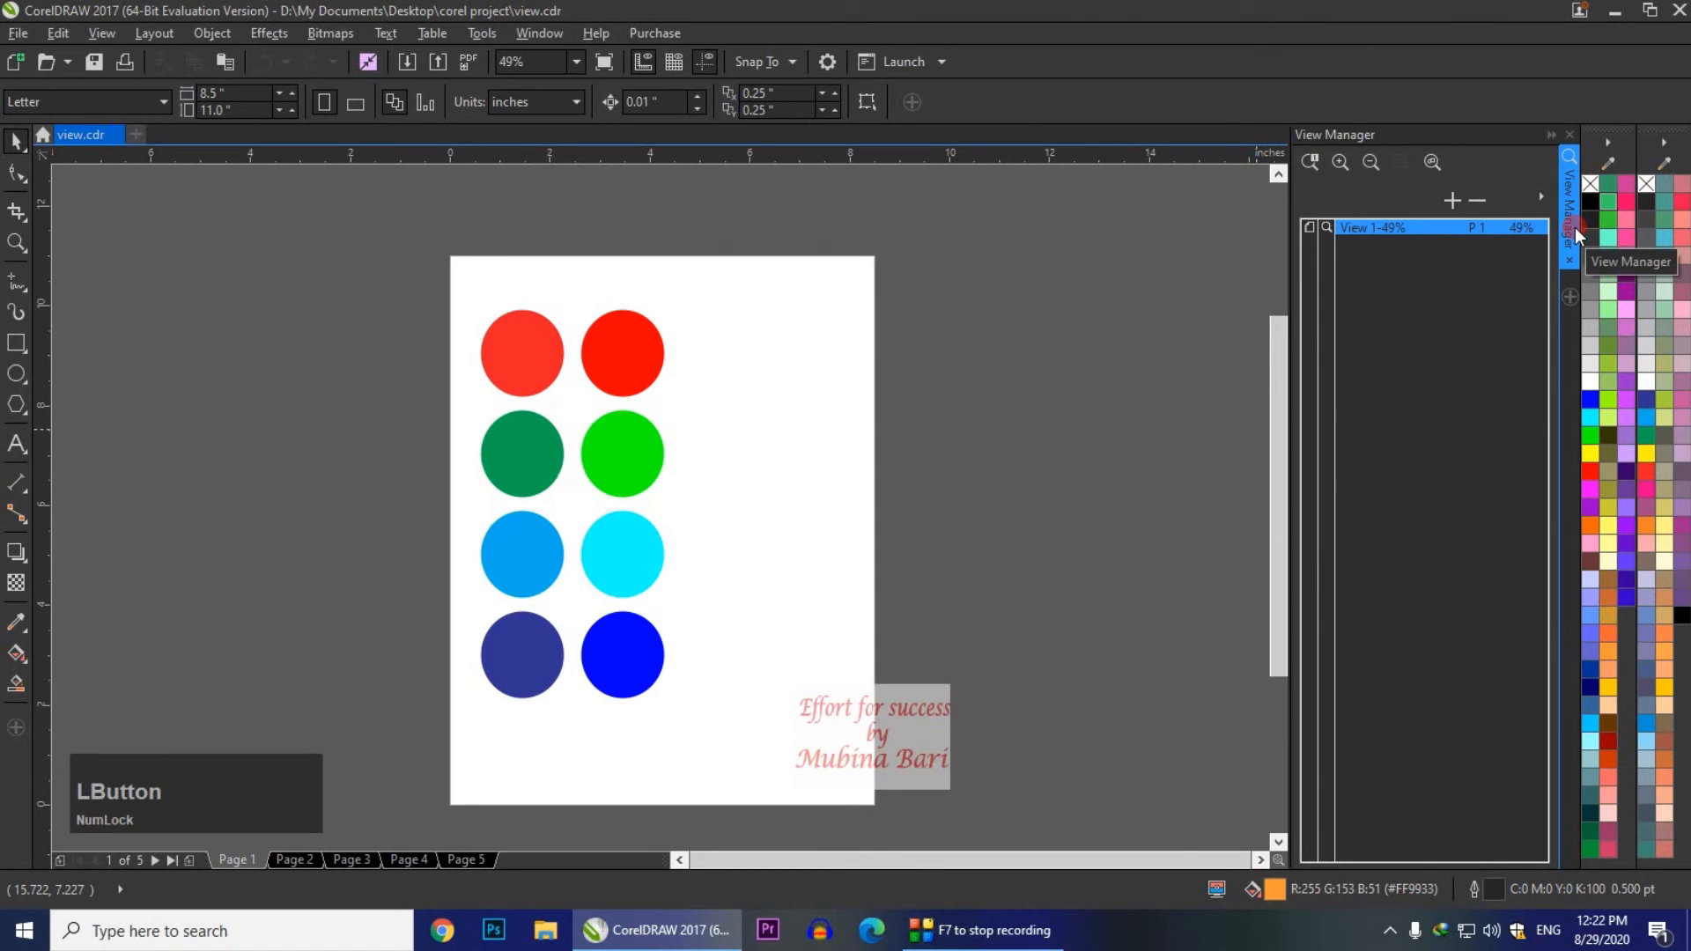
Step: Rename the saved Page 1 view to "circle" in the View Manager
left_click(1494, 227)
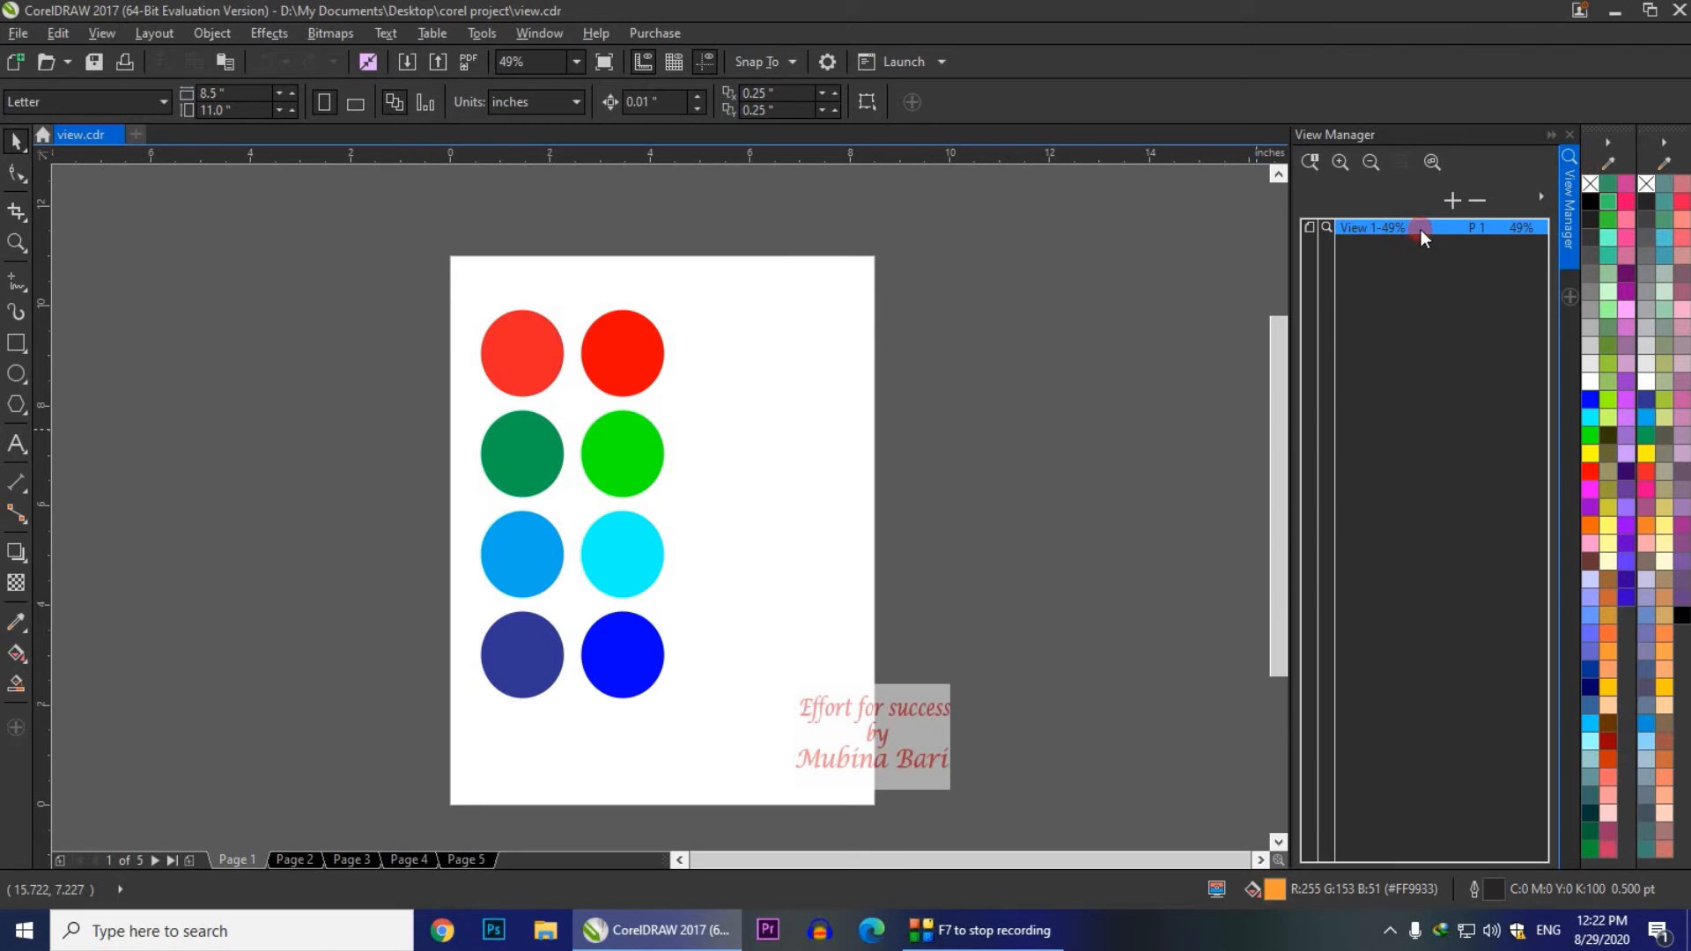
left_click(1546, 192)
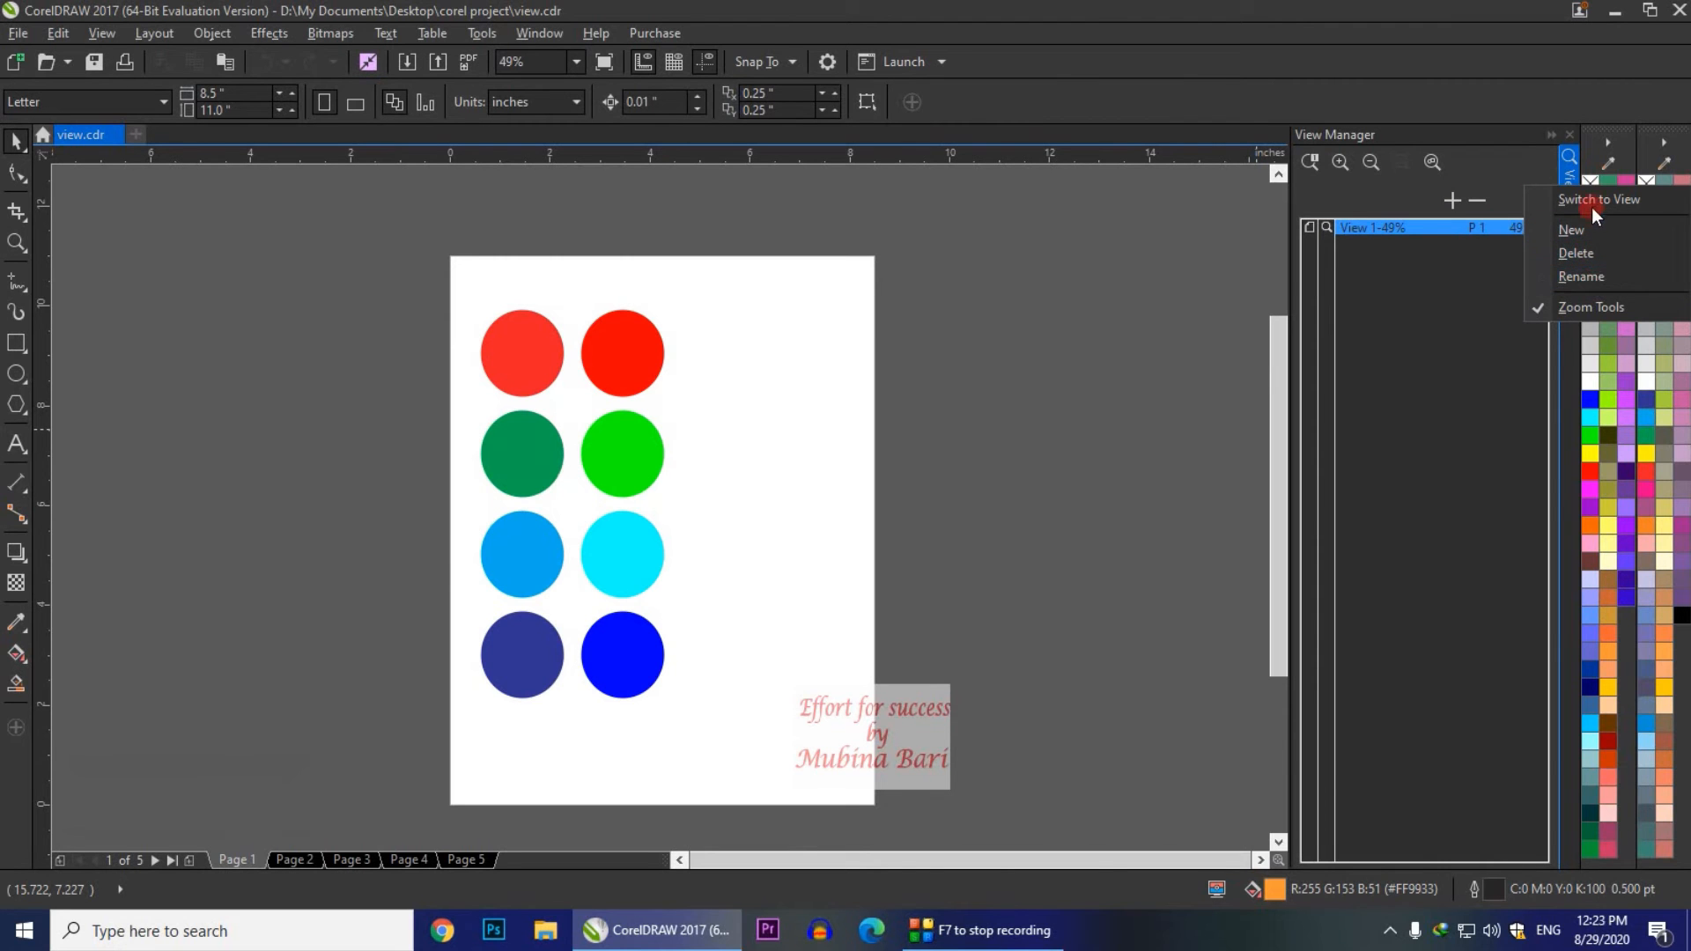
left_click(1589, 276)
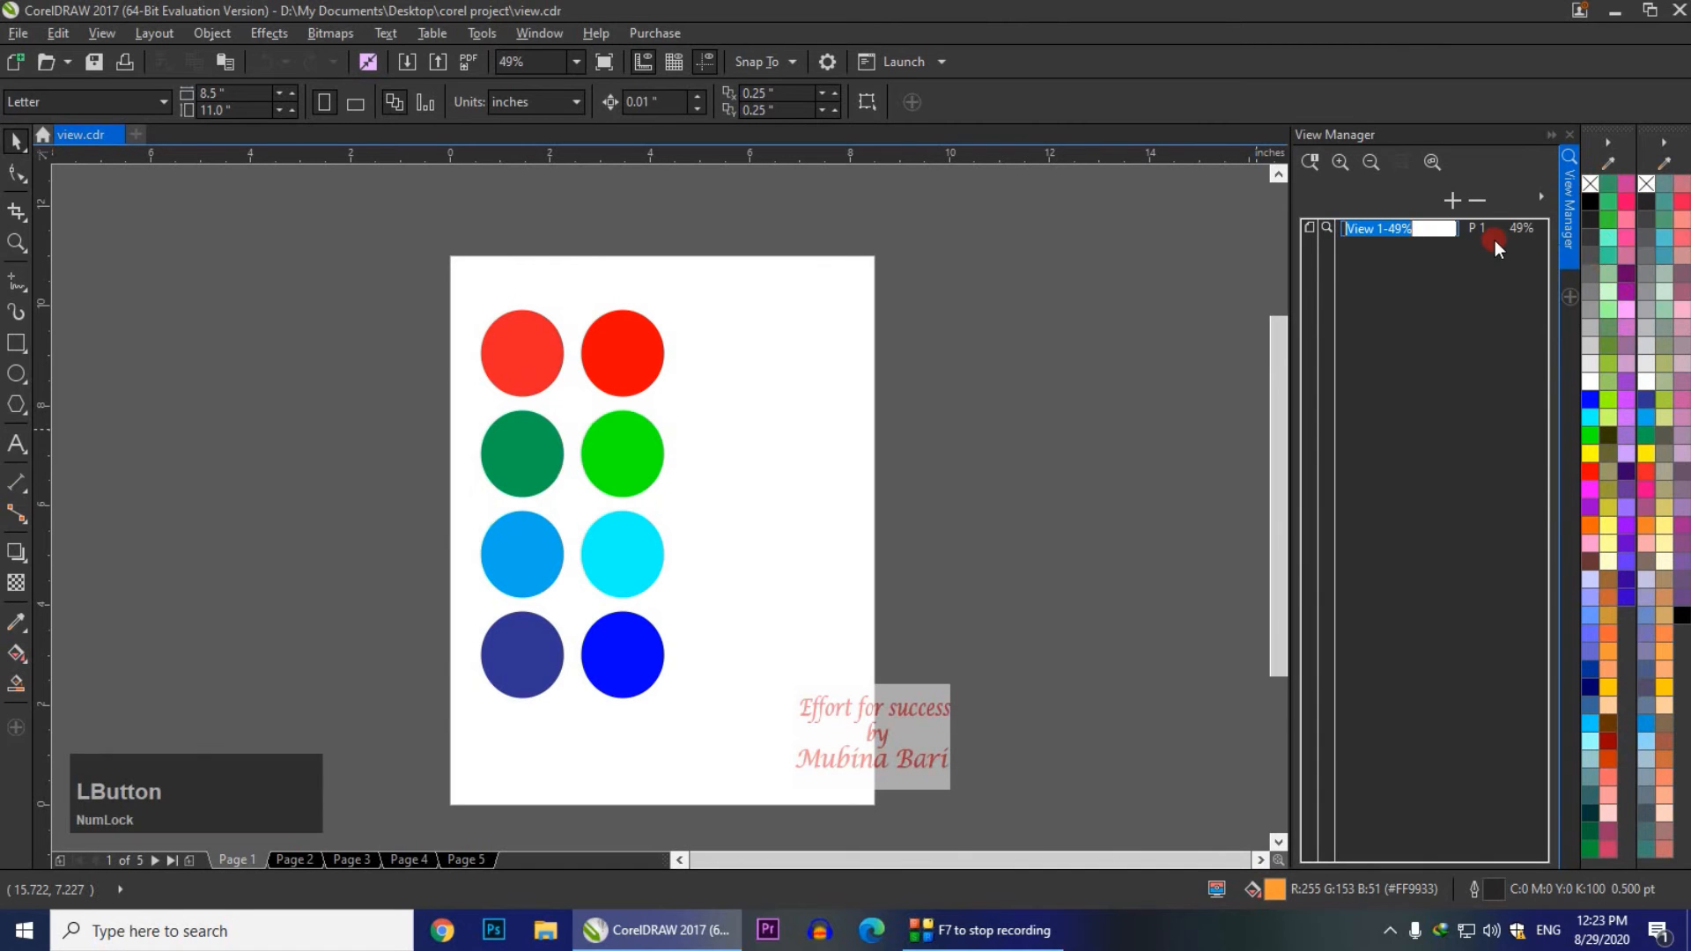
key("BackSpace")
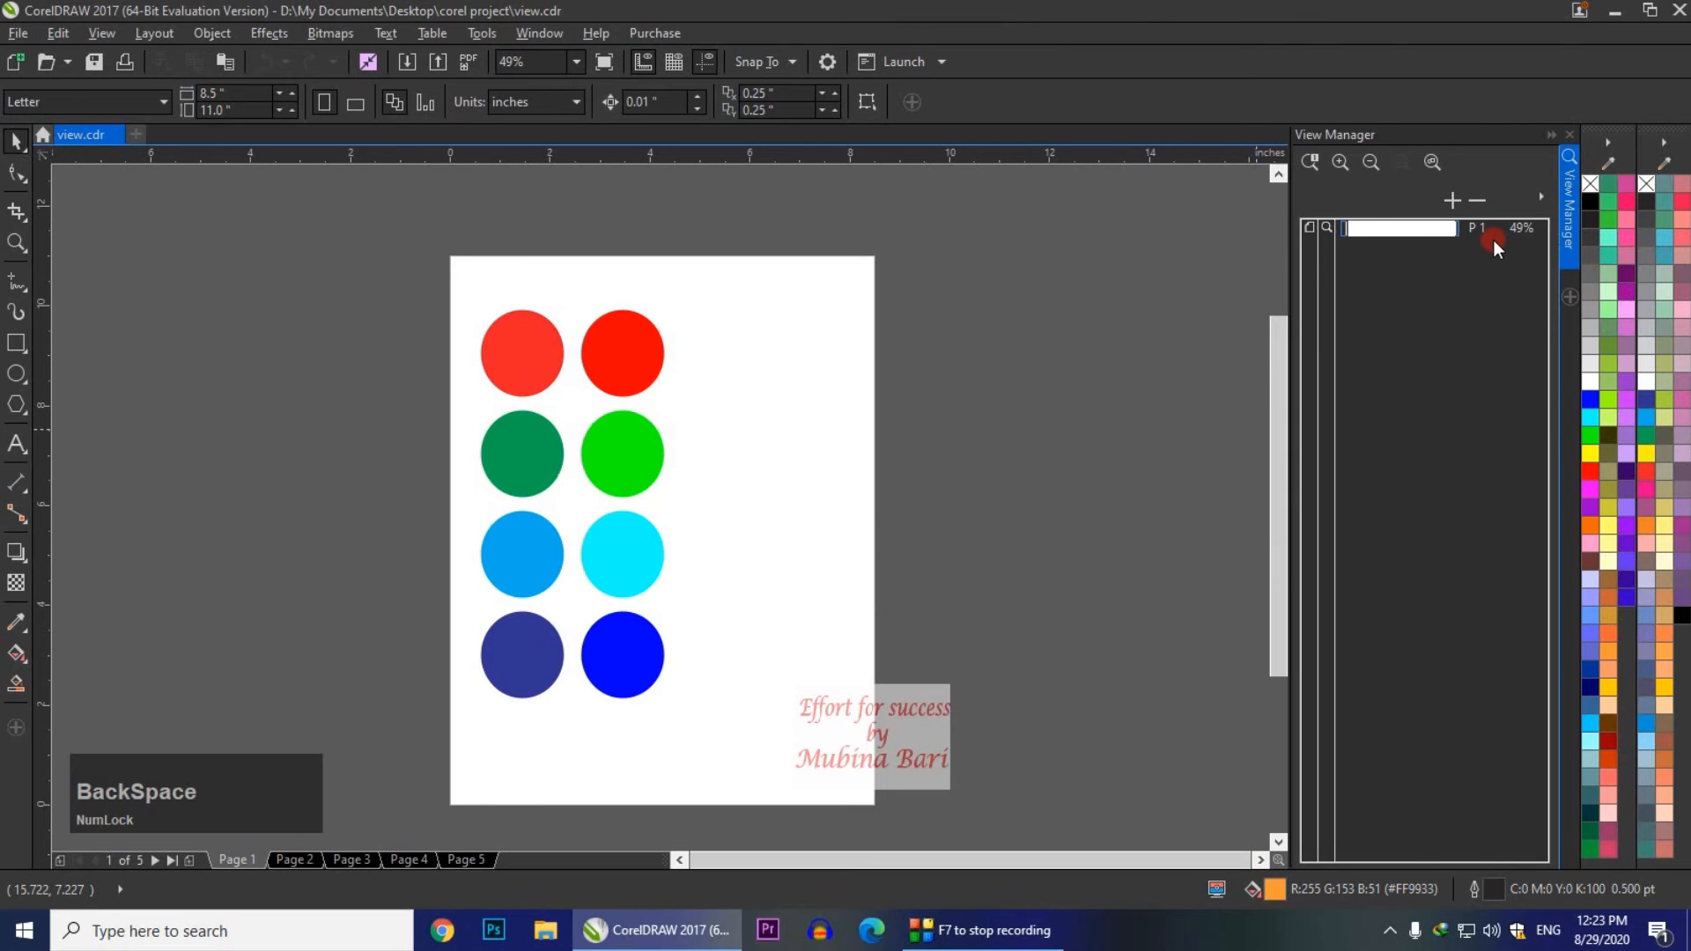
type("ci")
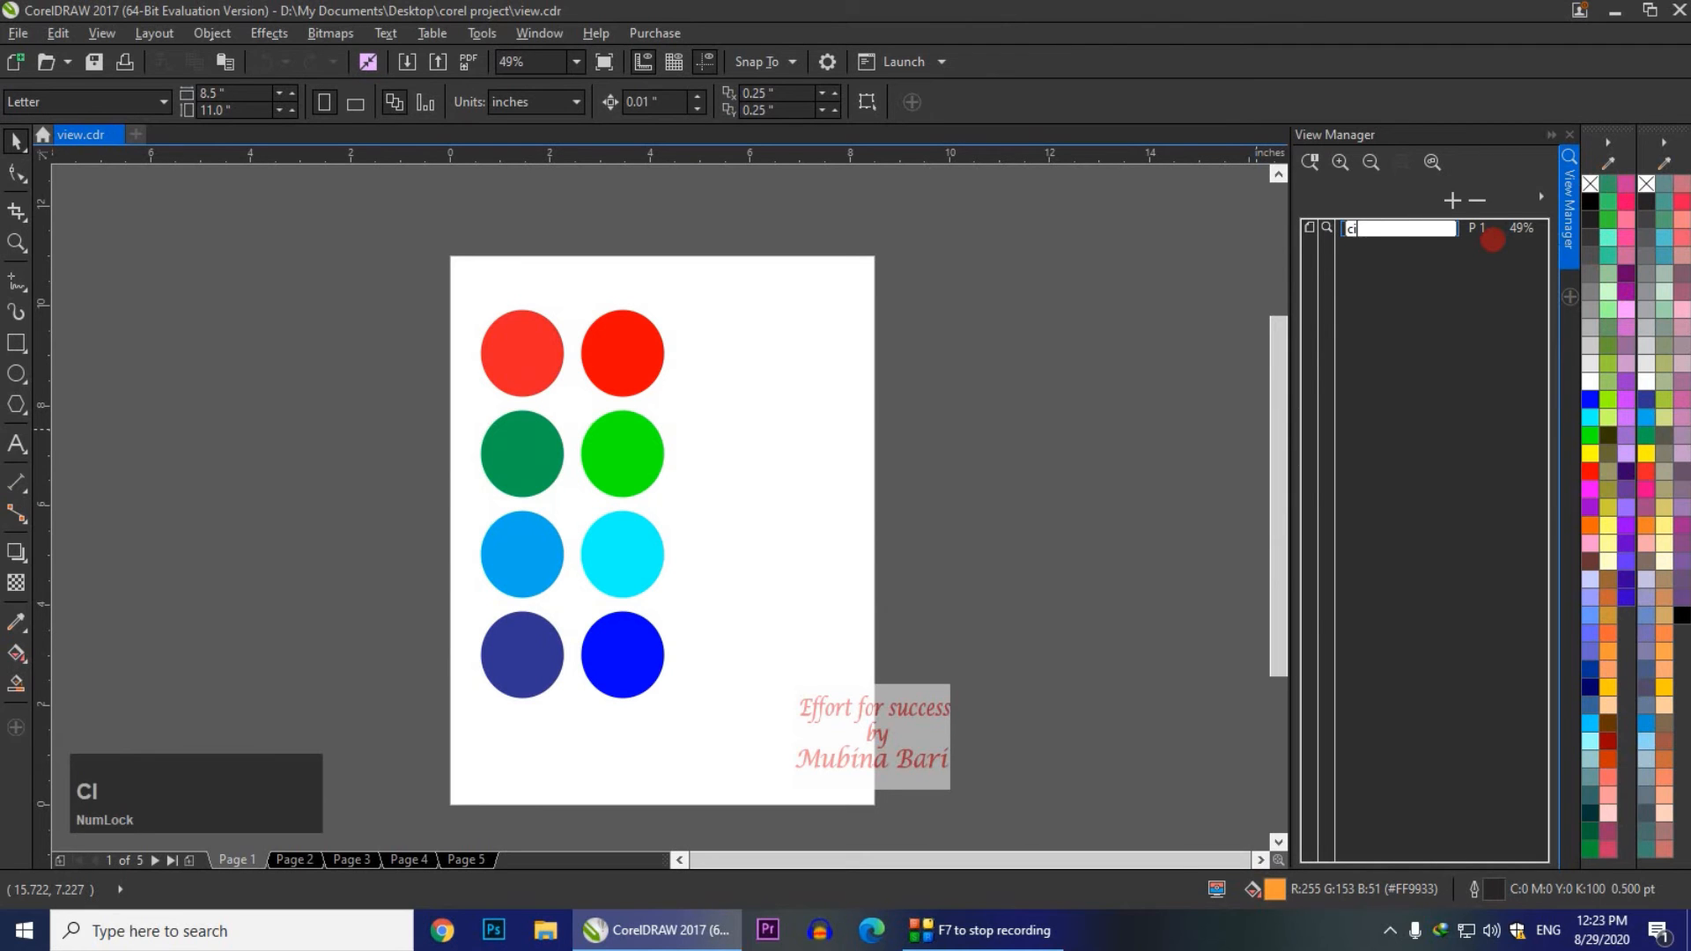
type("rcle")
left_click(1140, 271)
Step: Go to Page 2, add its current view to the View Manager and name it "orange"
left_click(304, 860)
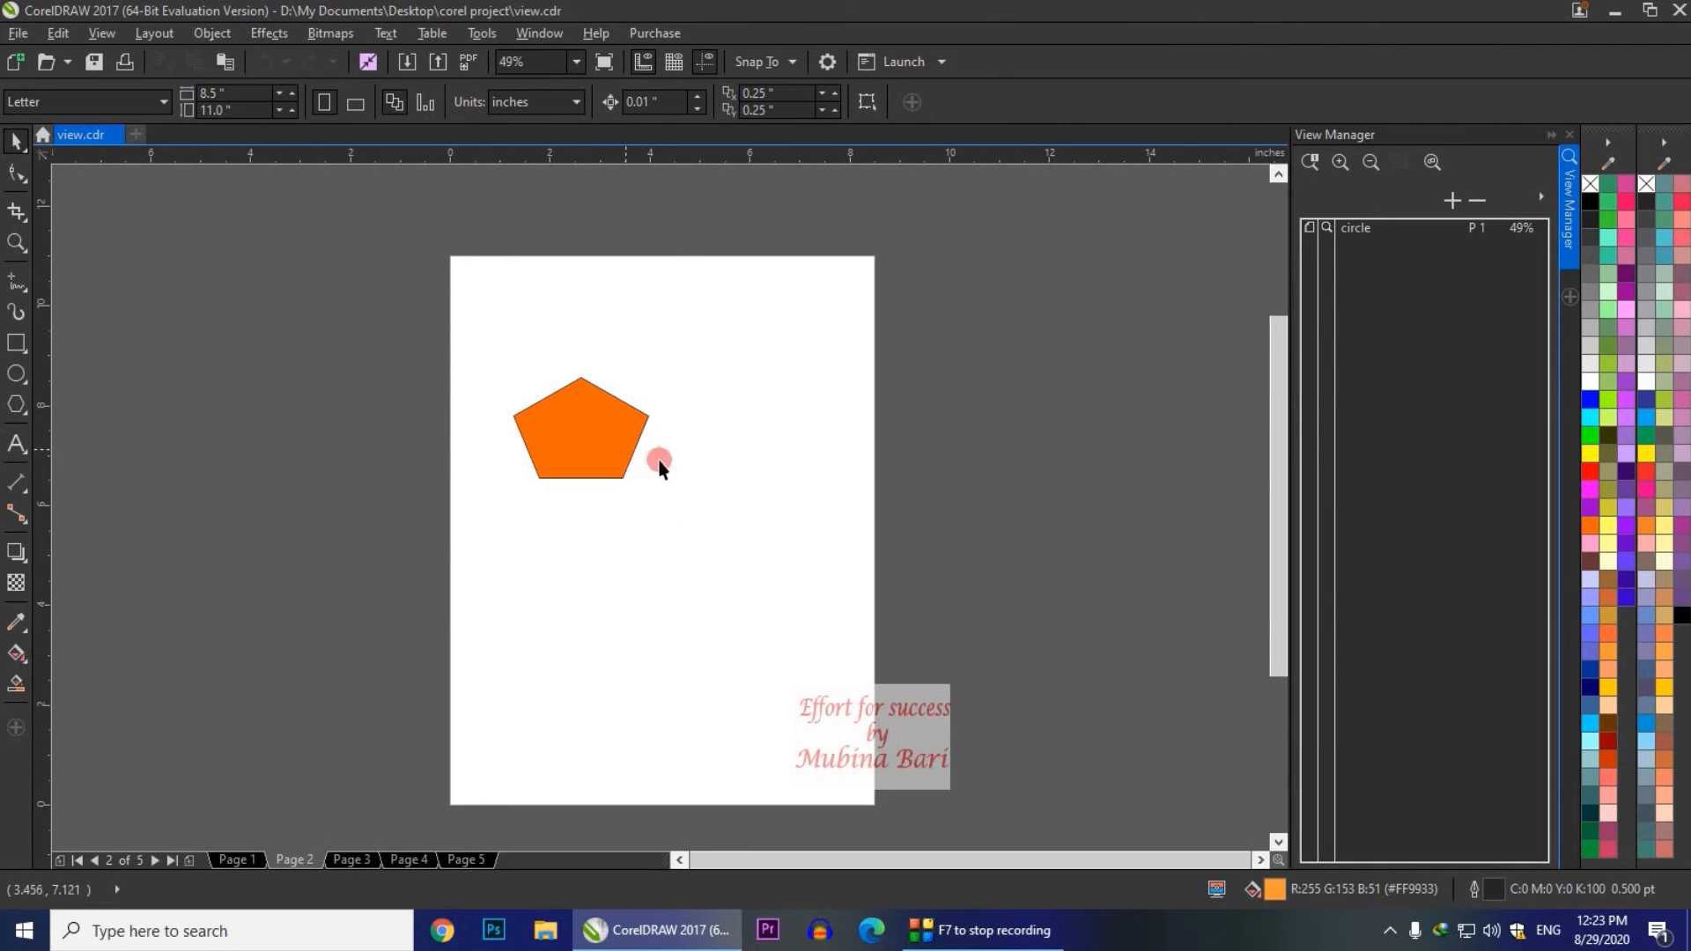
left_click(1451, 202)
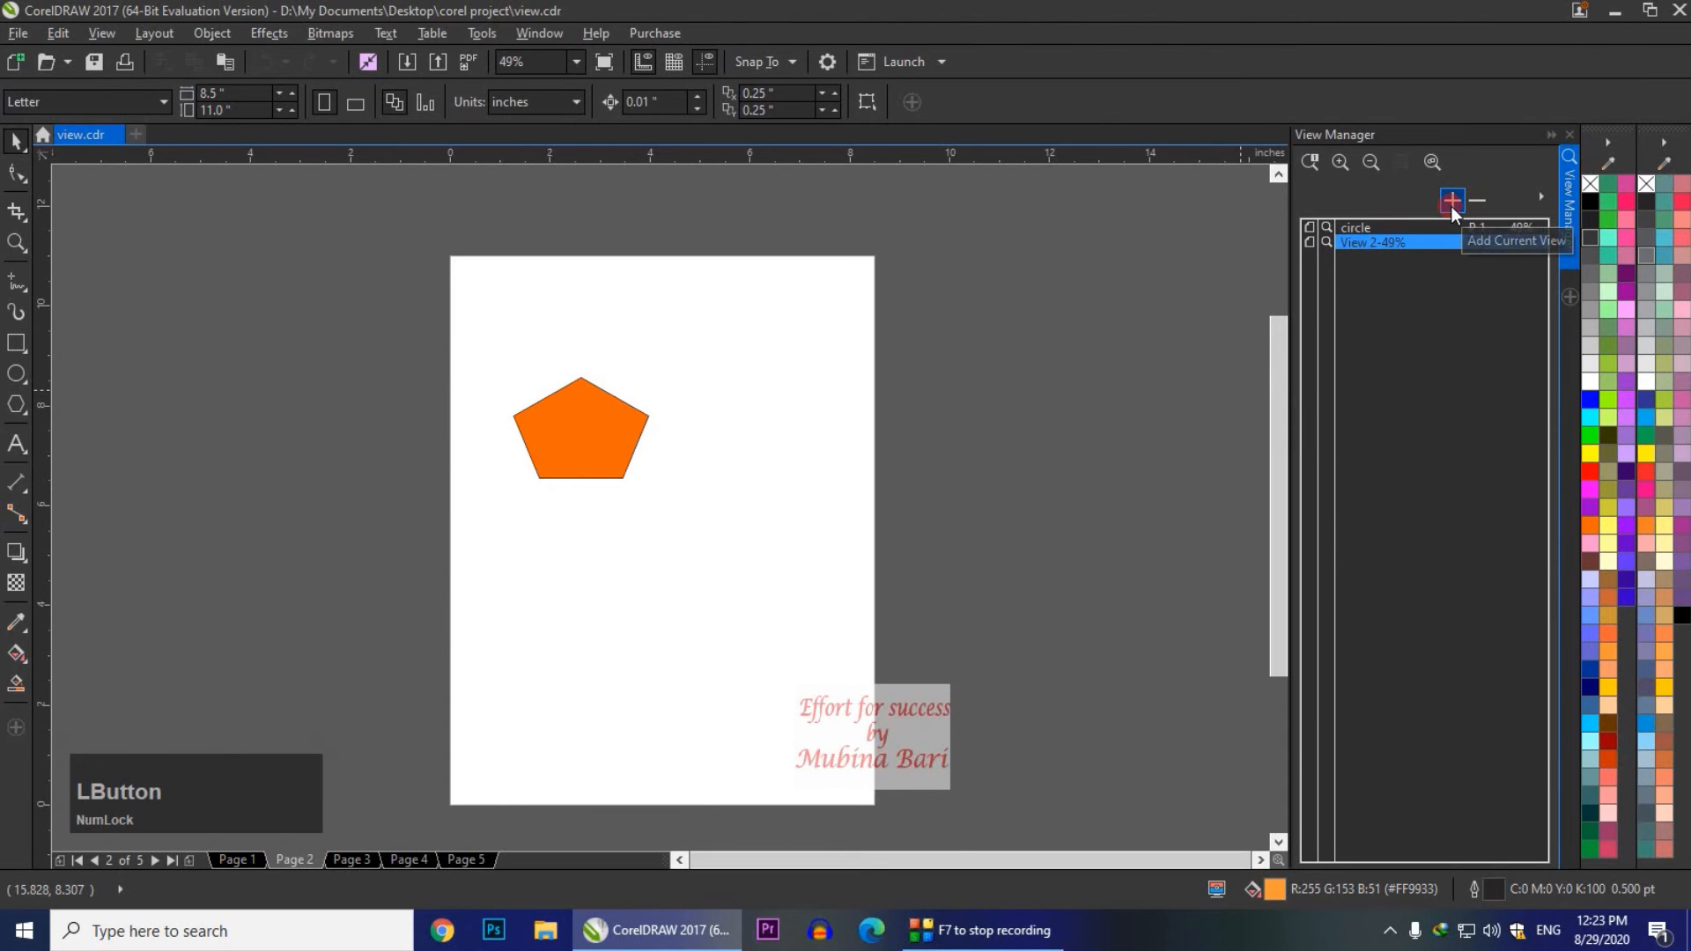
left_click(1413, 245)
left_click(1445, 243)
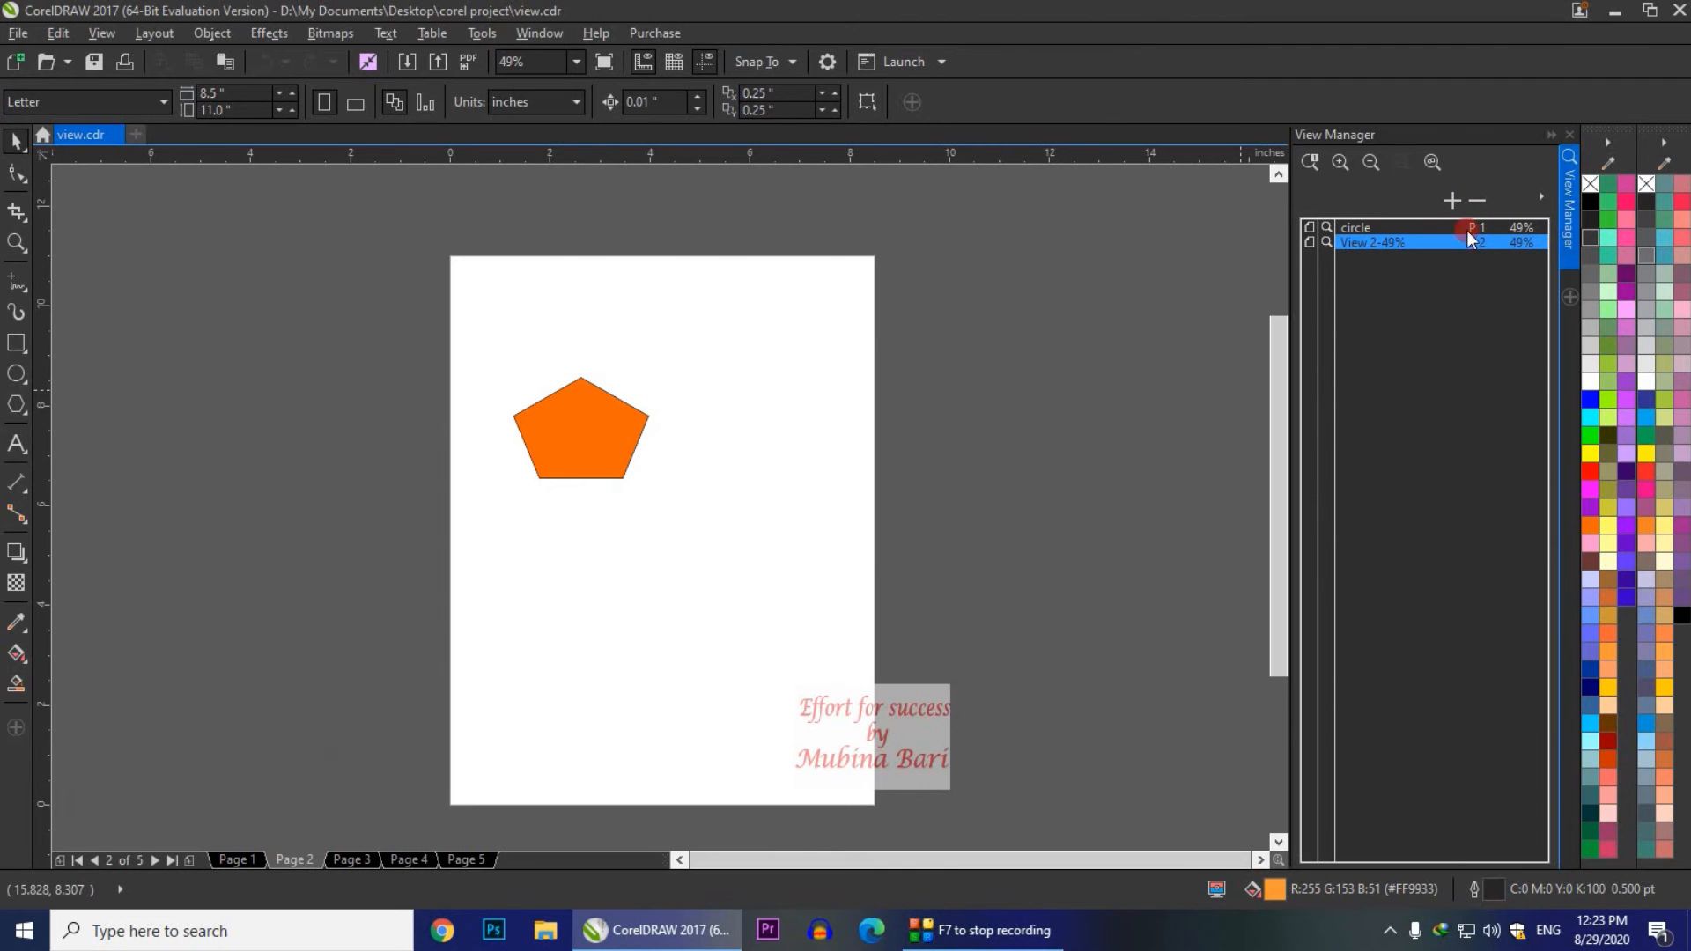
left_click(1538, 200)
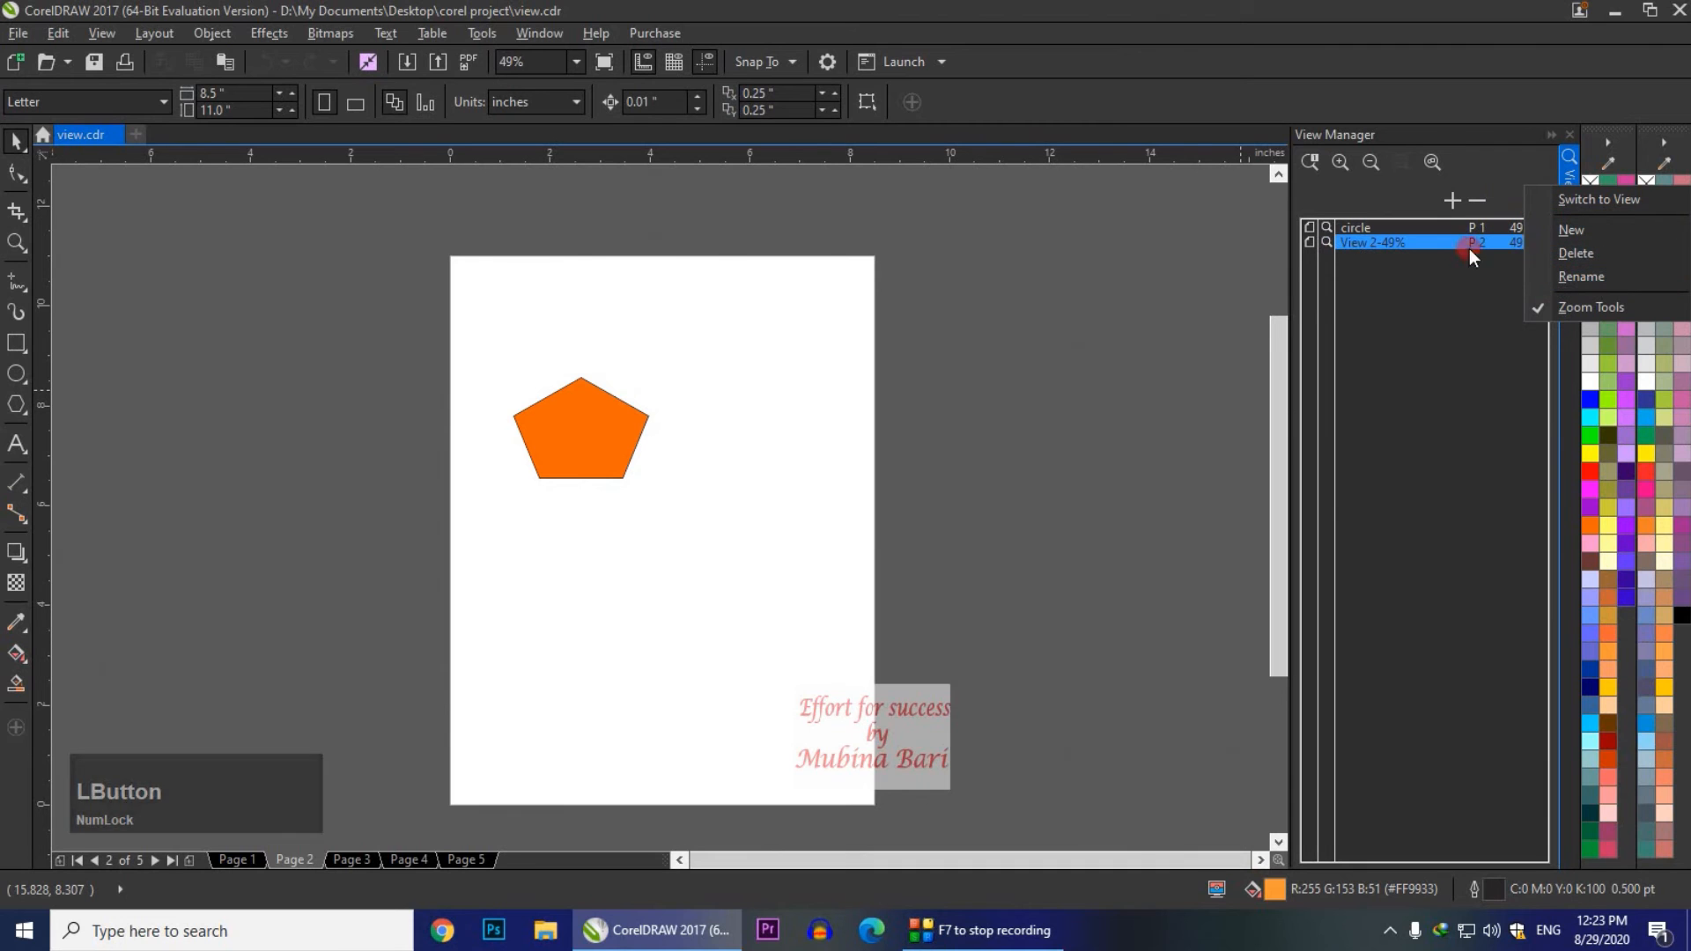
left_click(1208, 298)
left_click(1450, 240)
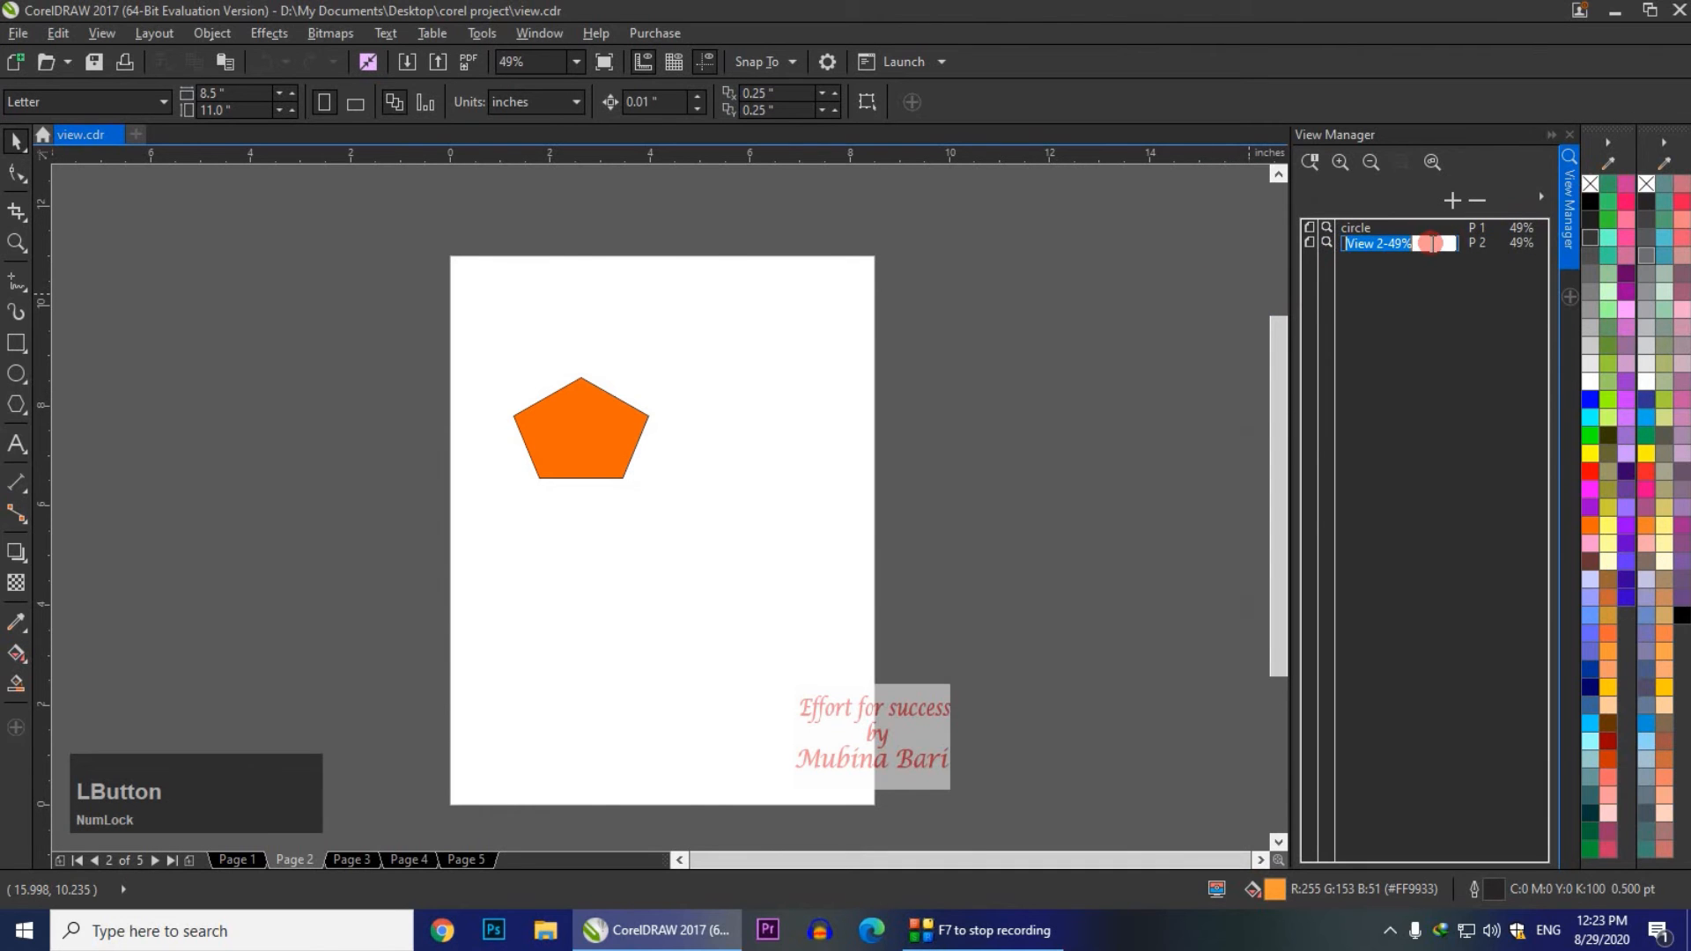
key("BackSpace")
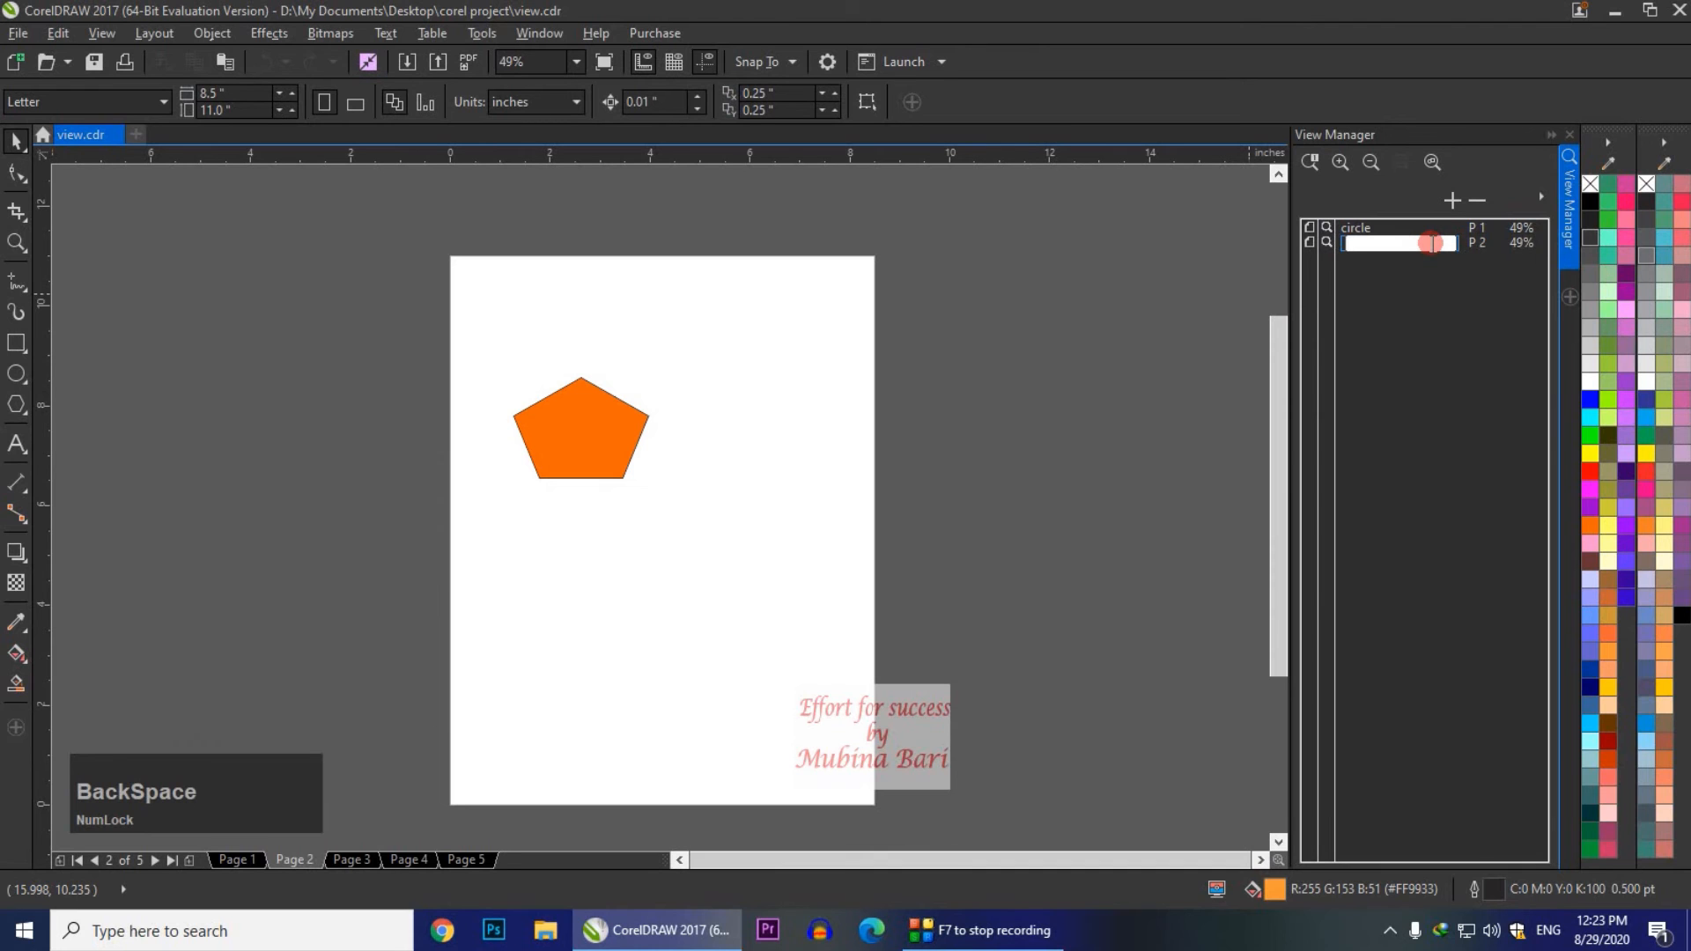
type("orange")
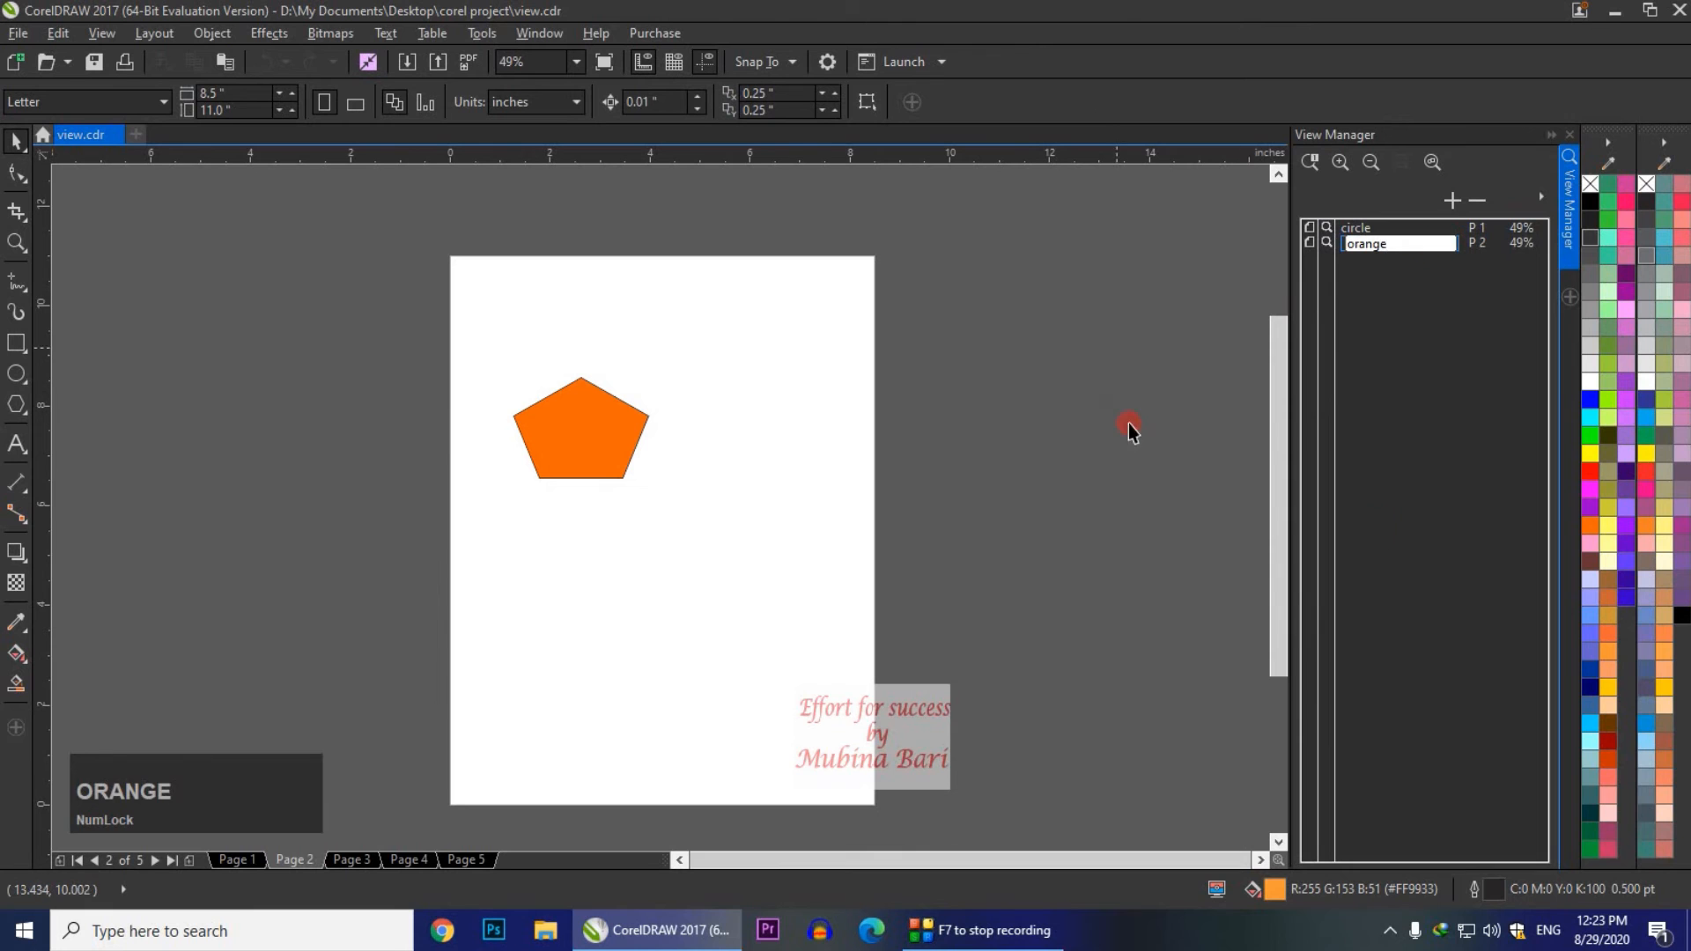
left_click(1136, 453)
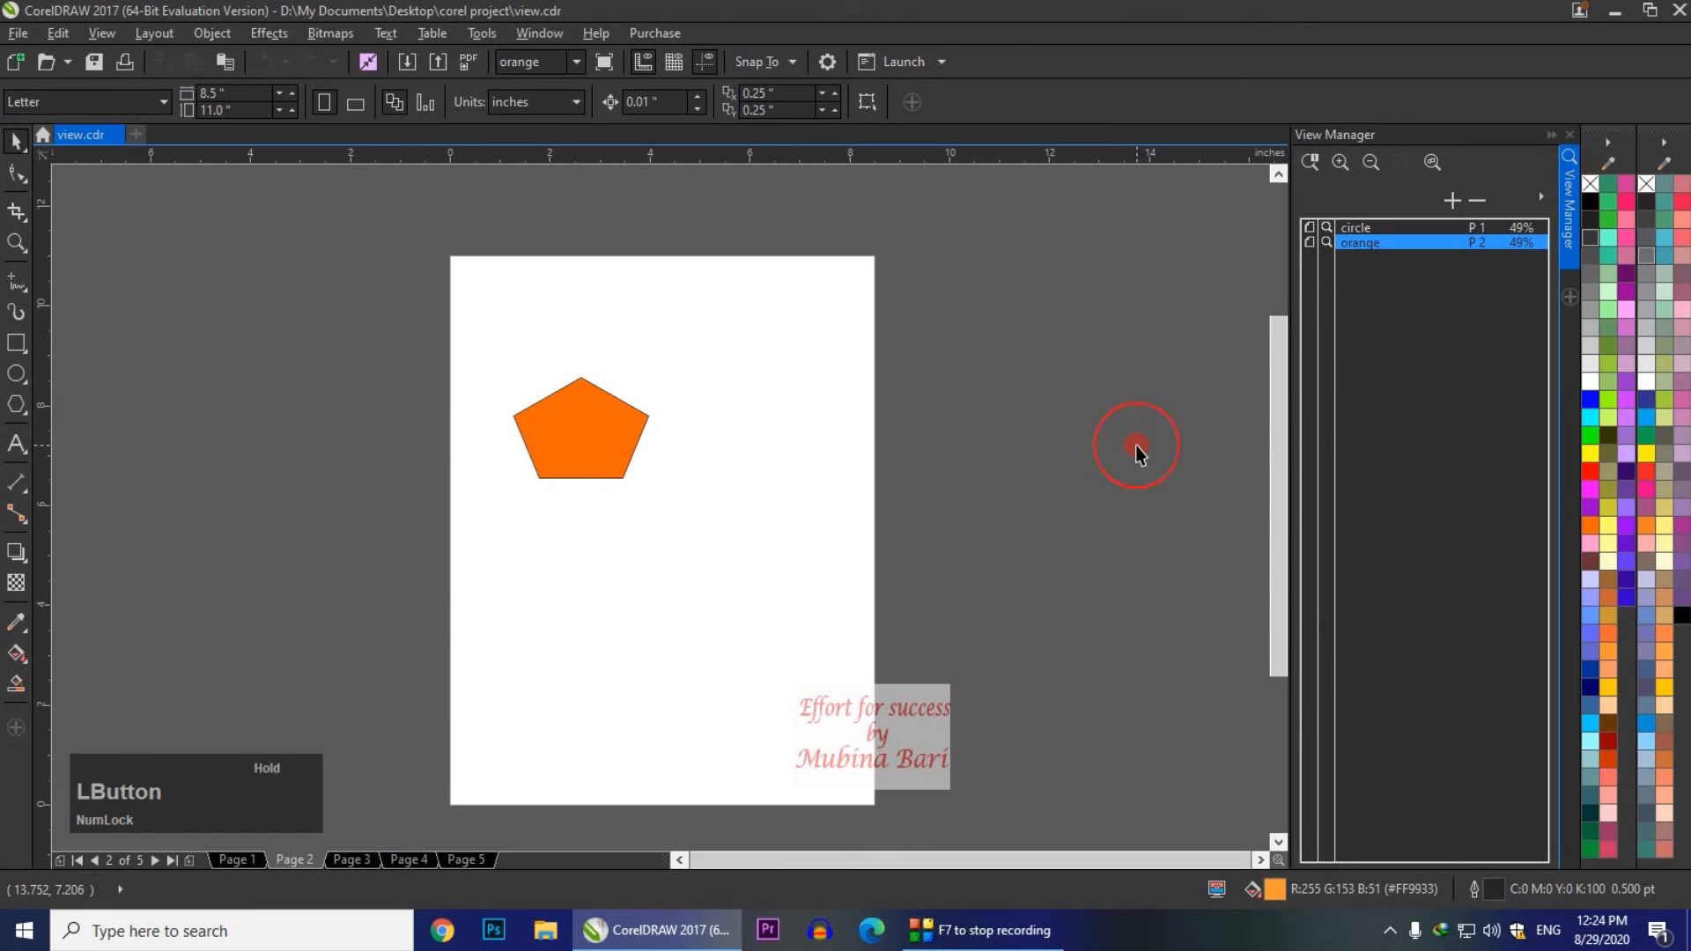
Step: Go to Page 3, add its current view to the View Manager and name it "green"
left_click(352, 859)
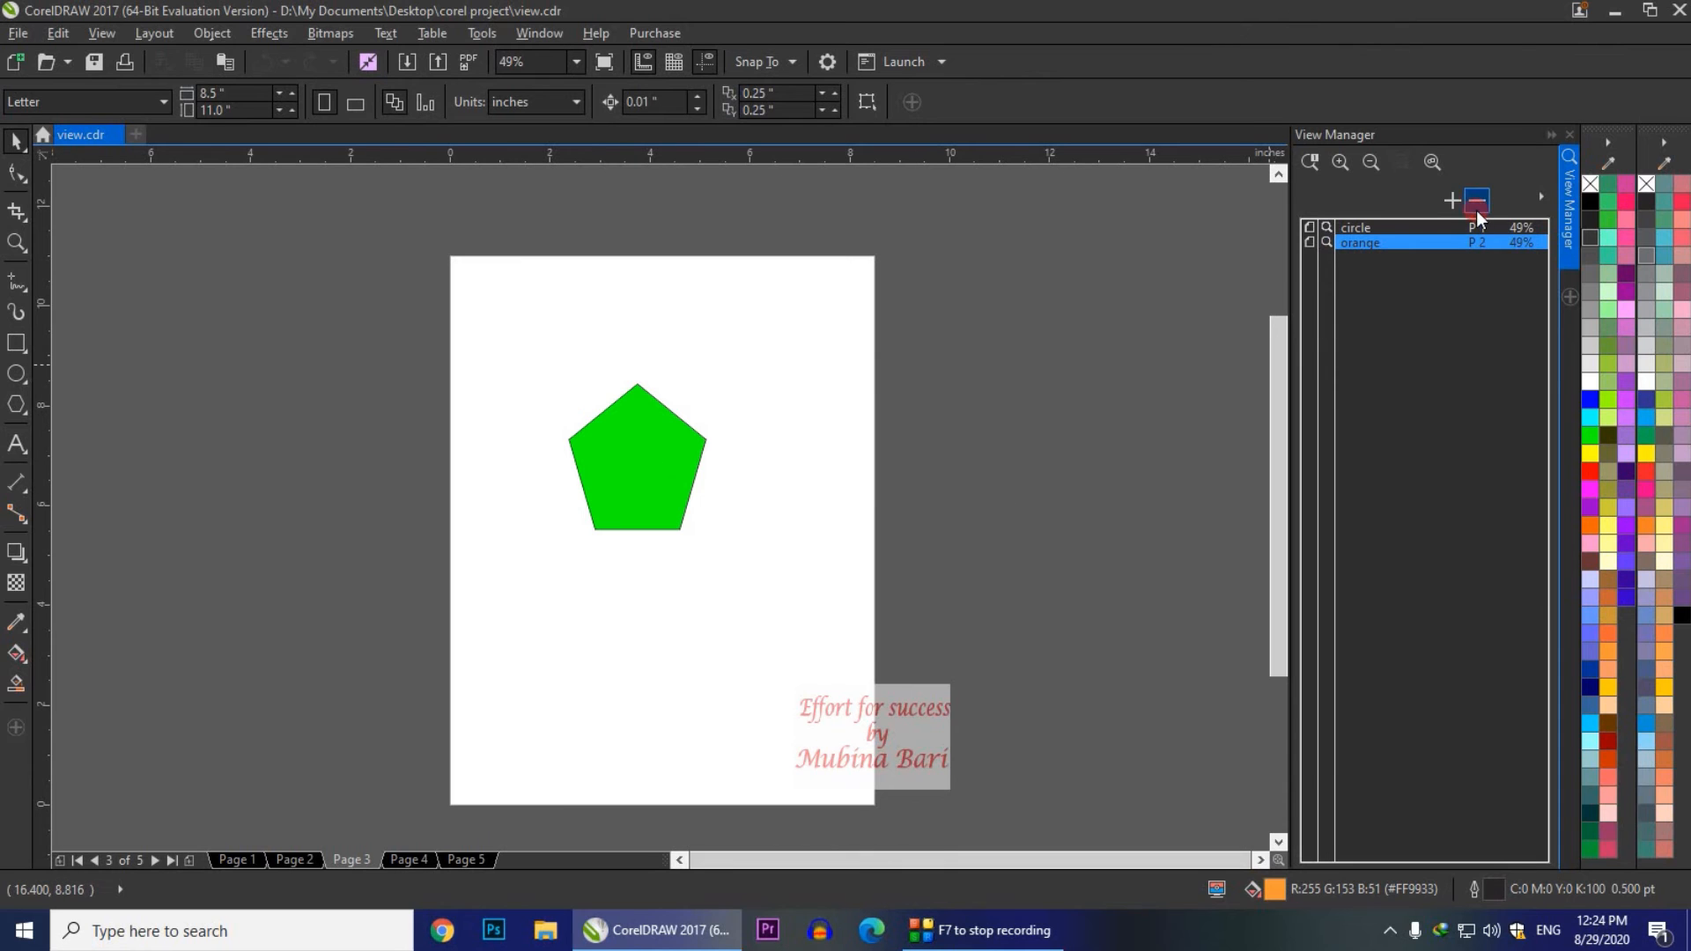
left_click(1452, 201)
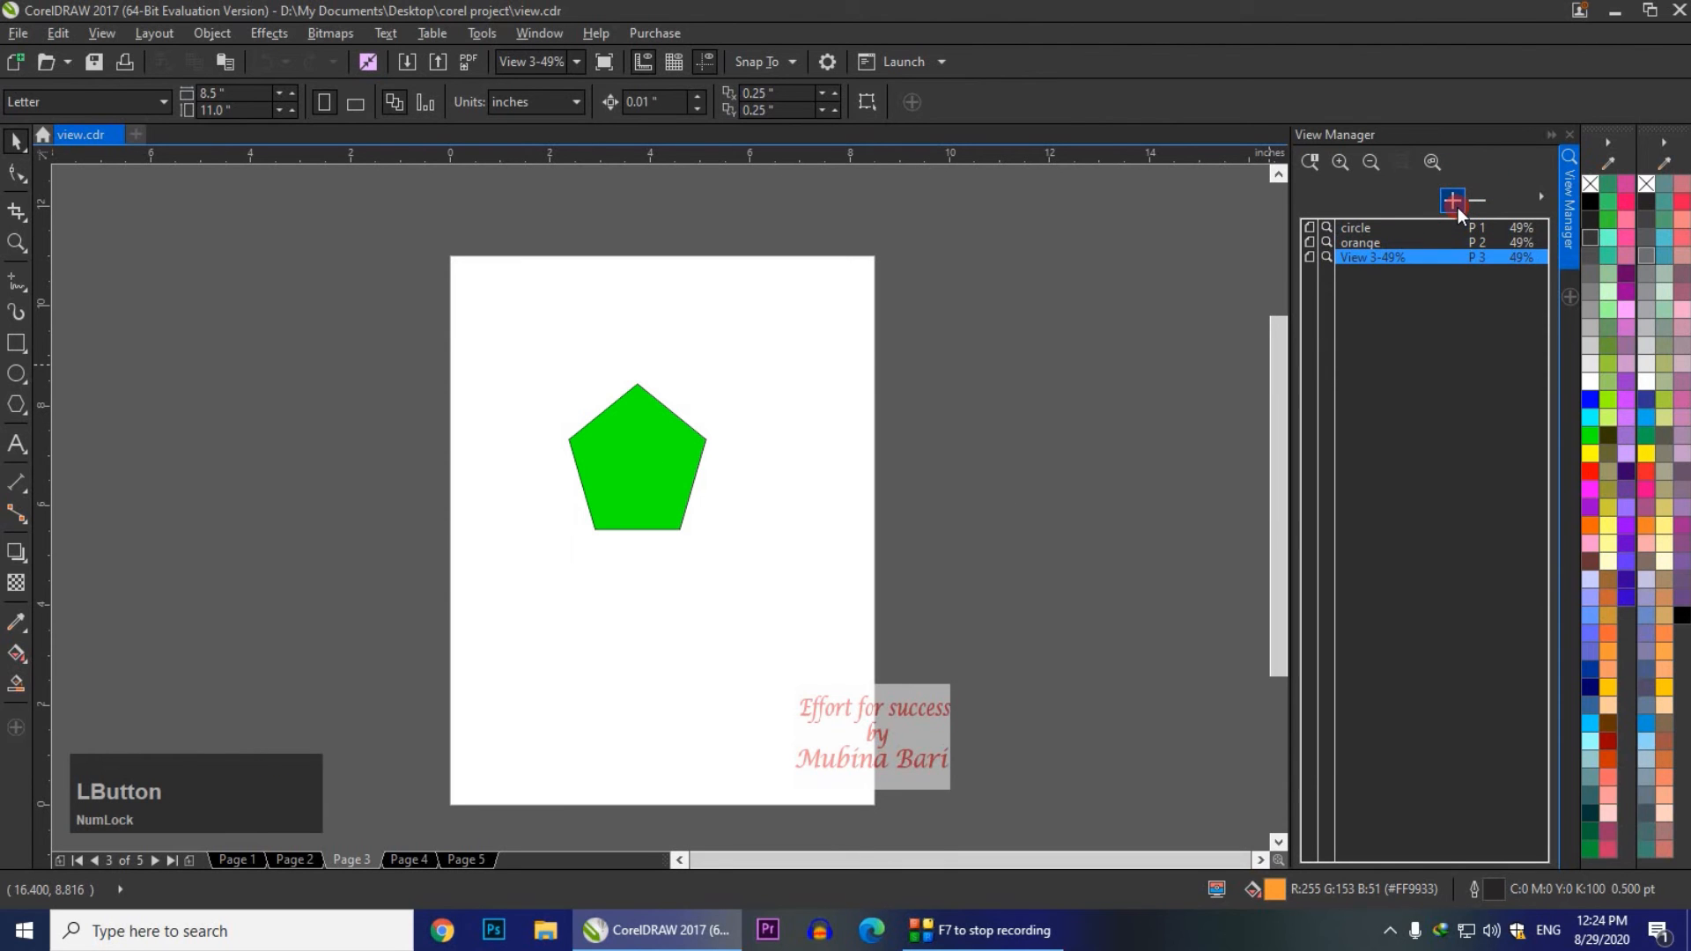
left_click(1451, 261)
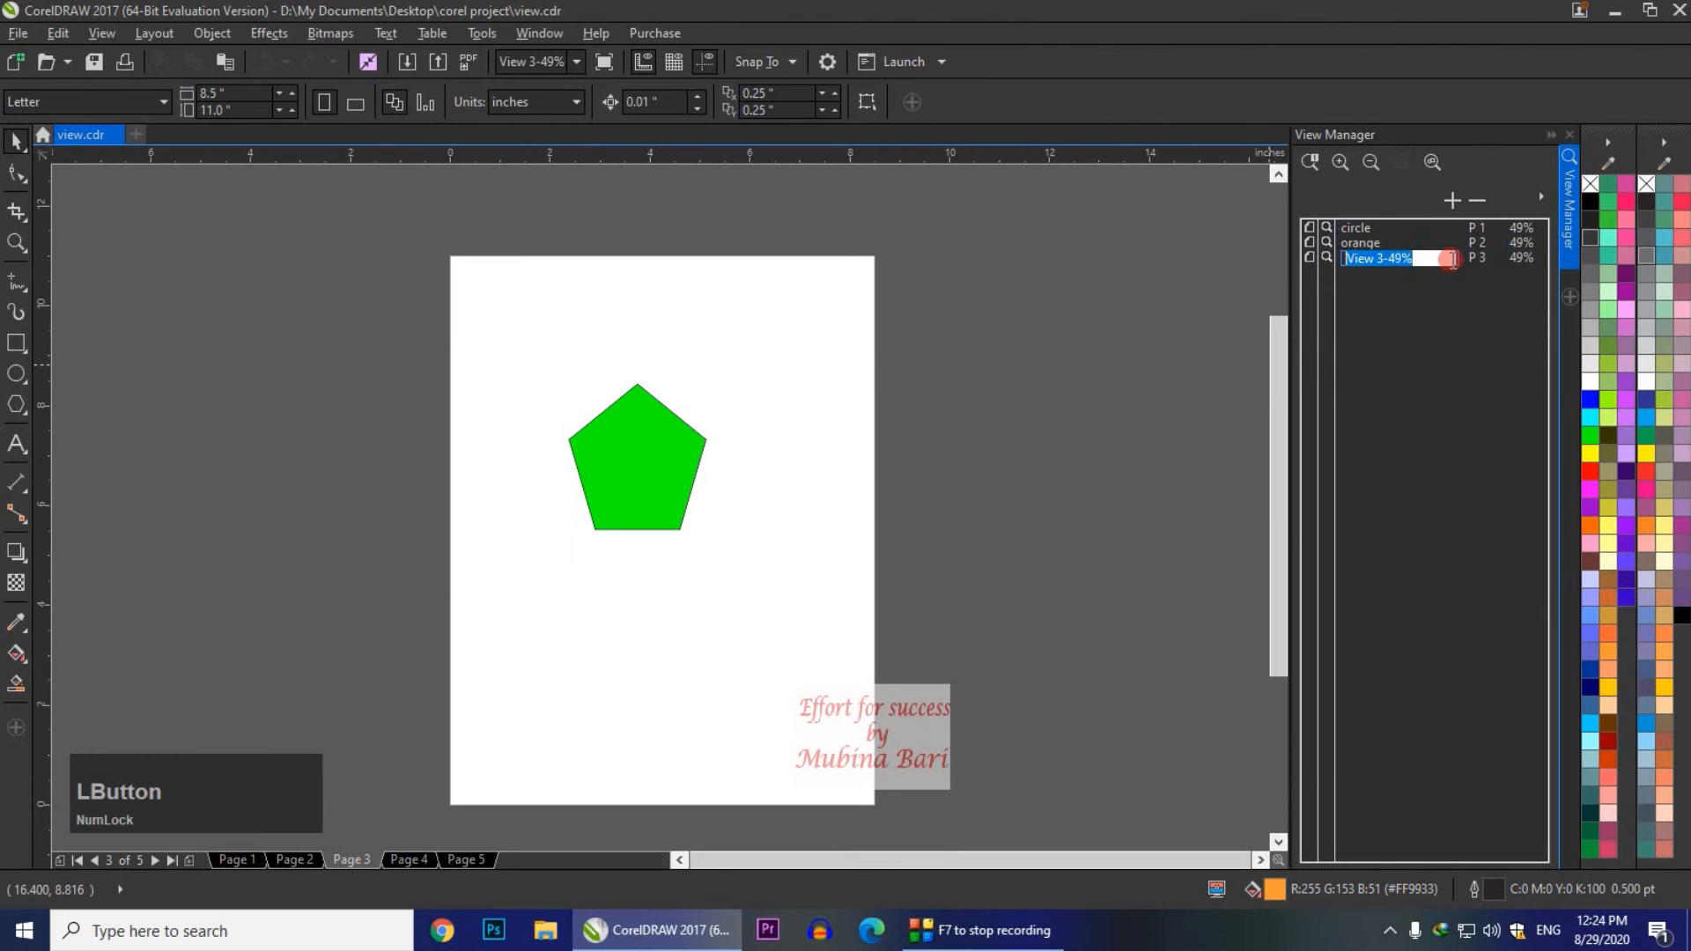
key("BackSpace")
type("green")
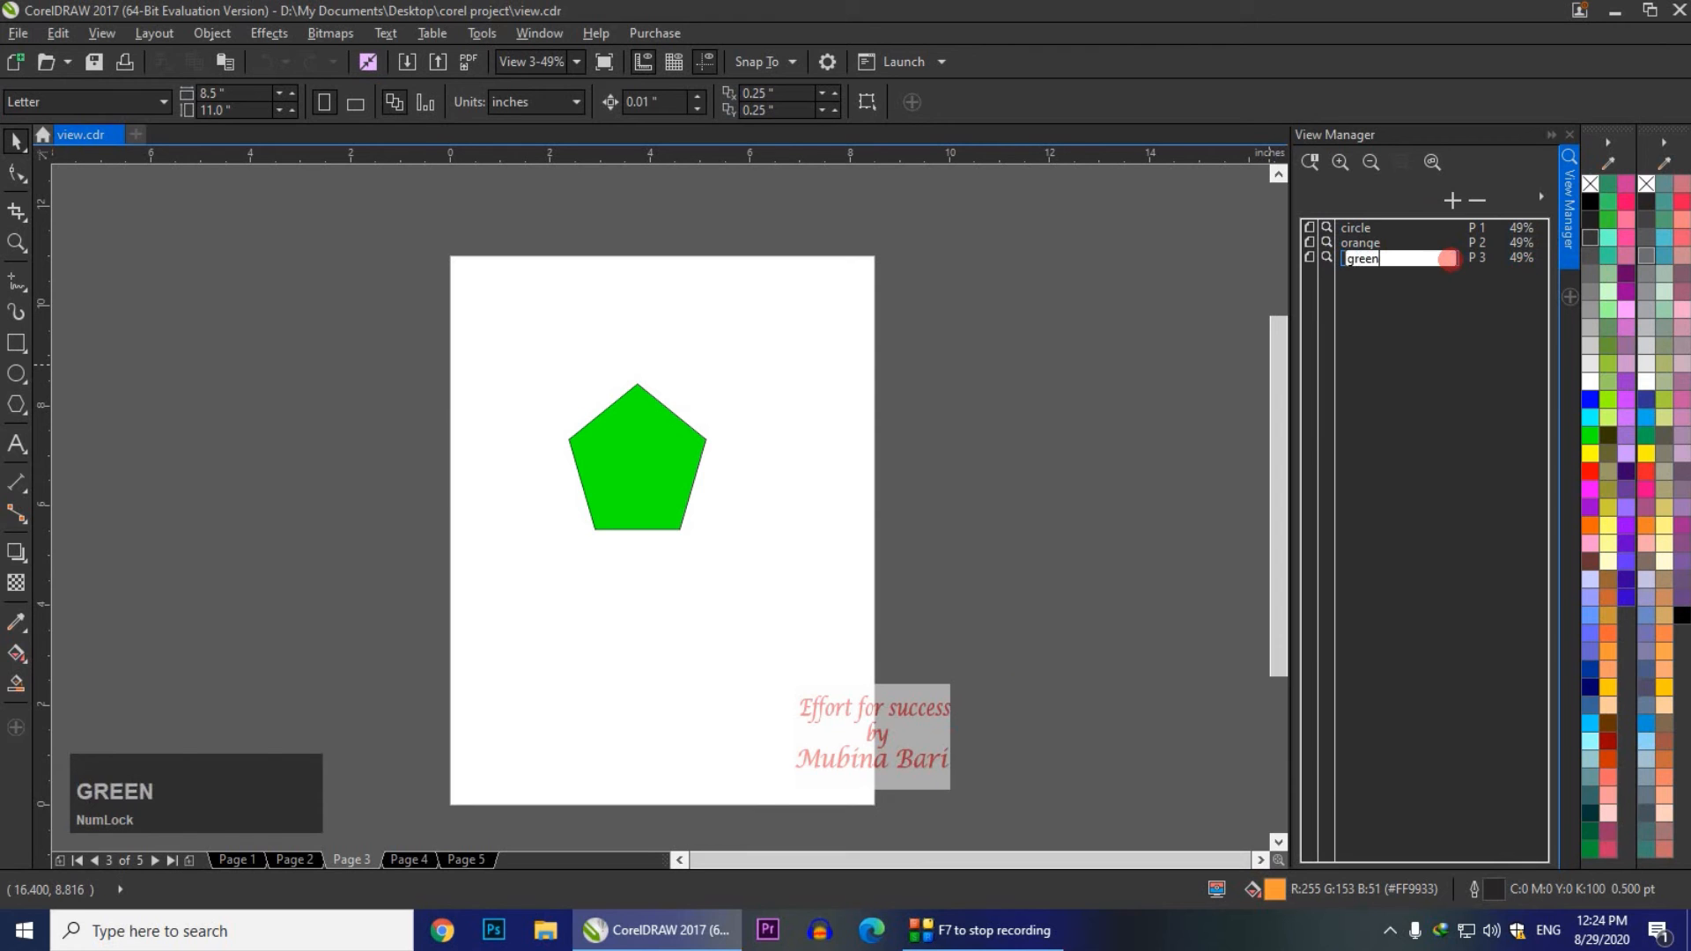
left_click(519, 869)
Step: Add Page 4's current view to the View Manager and draw a red-filled rectangle about 3.0 by 2.65 inches on that page
left_click(410, 859)
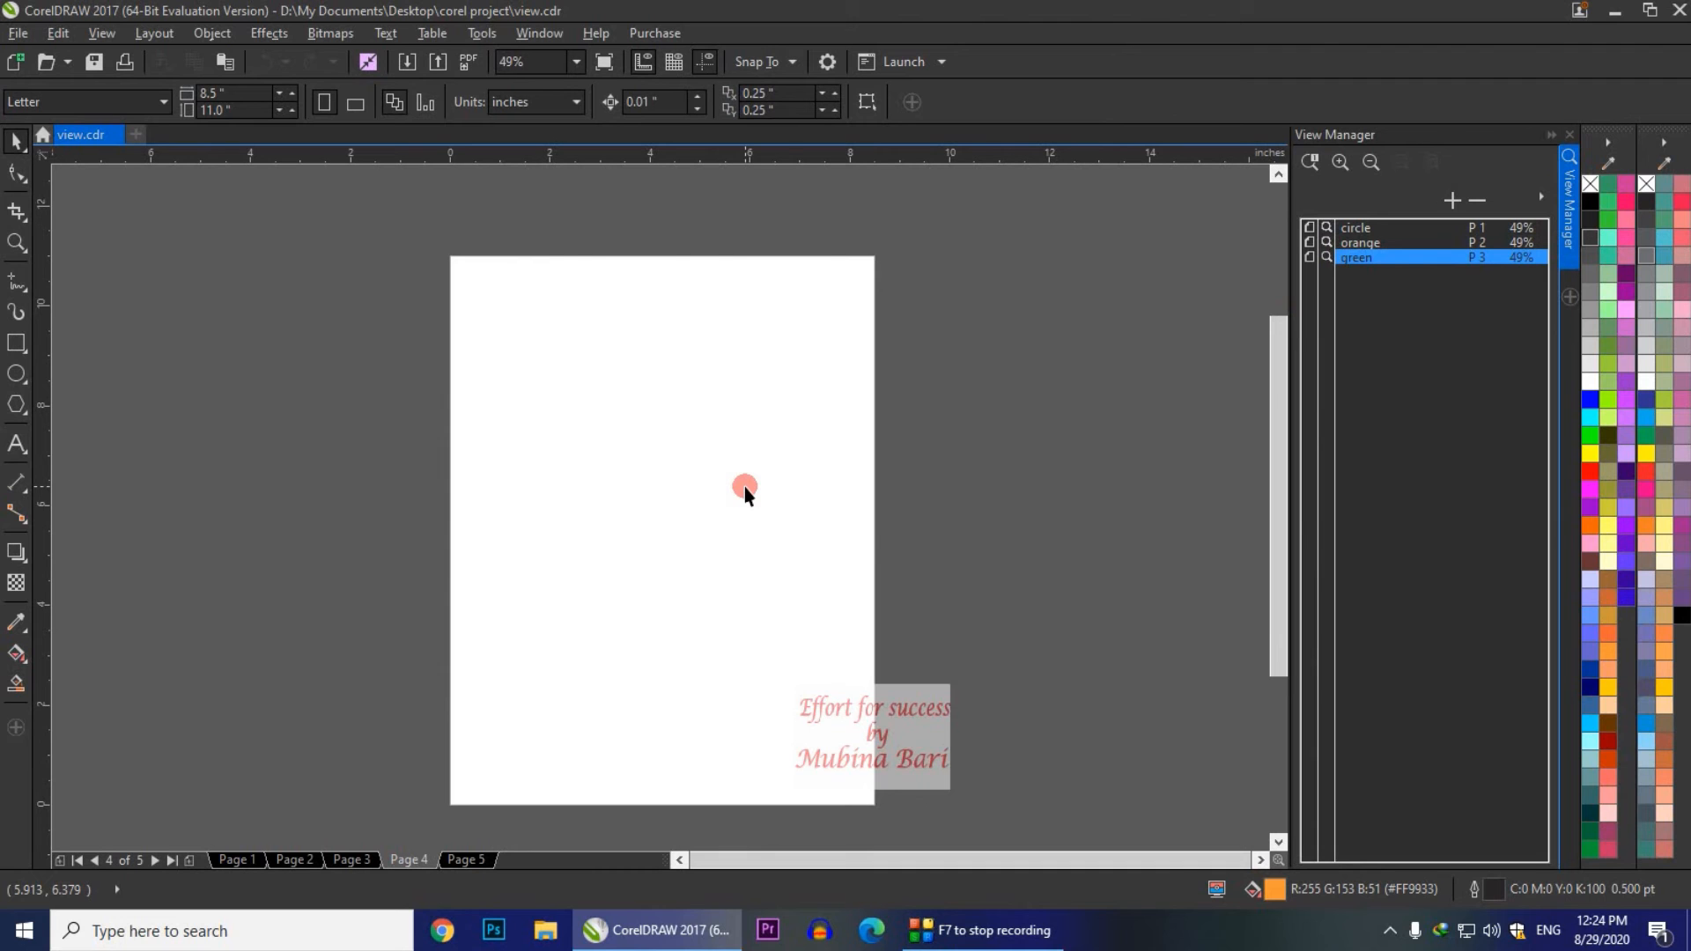
left_click(1459, 202)
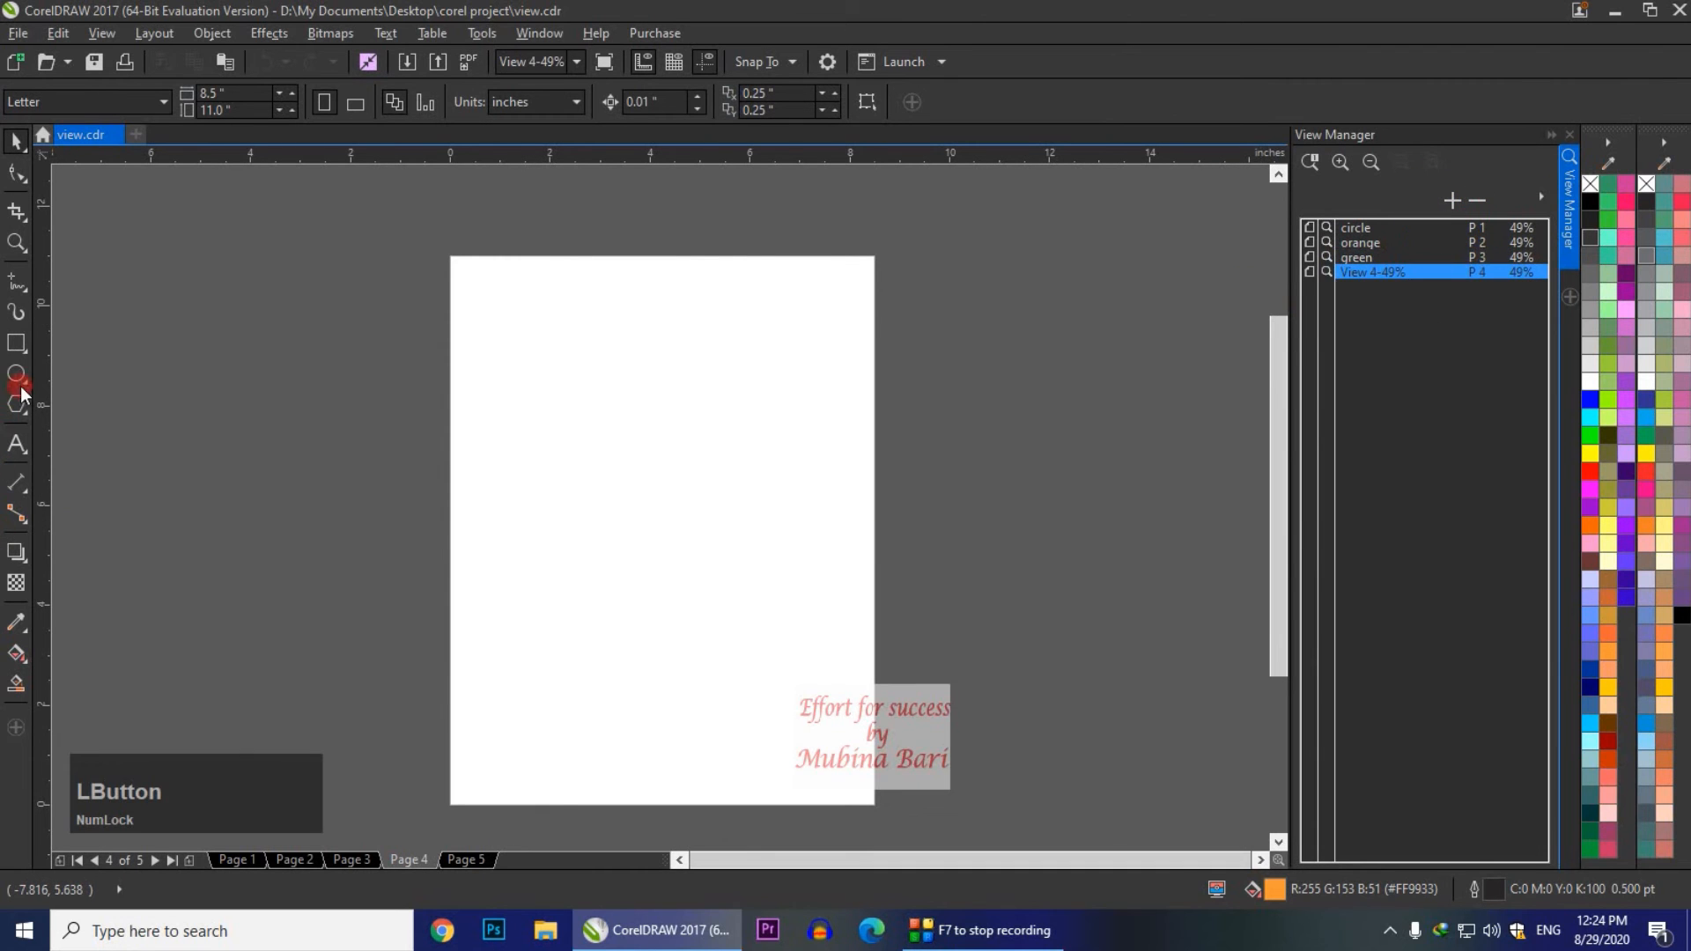
left_click(16, 345)
left_click_drag(492, 415, 647, 553)
left_click(1591, 473)
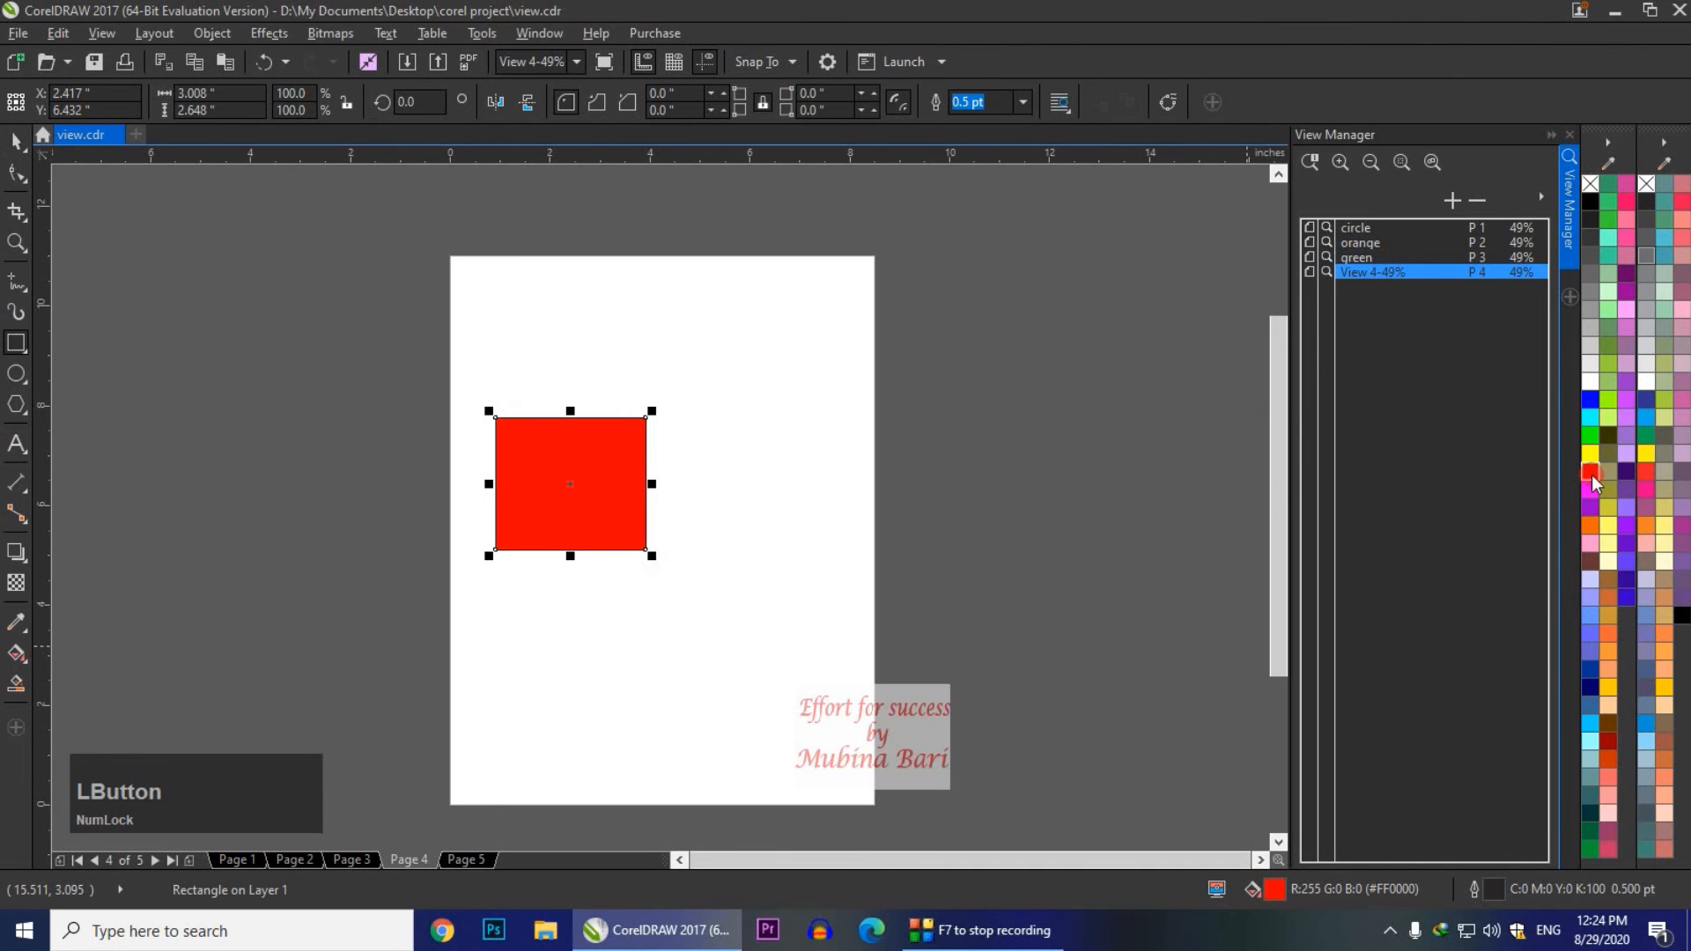
Step: Rename the saved Page 4 view to "red" in the View Manager
left_click(1366, 300)
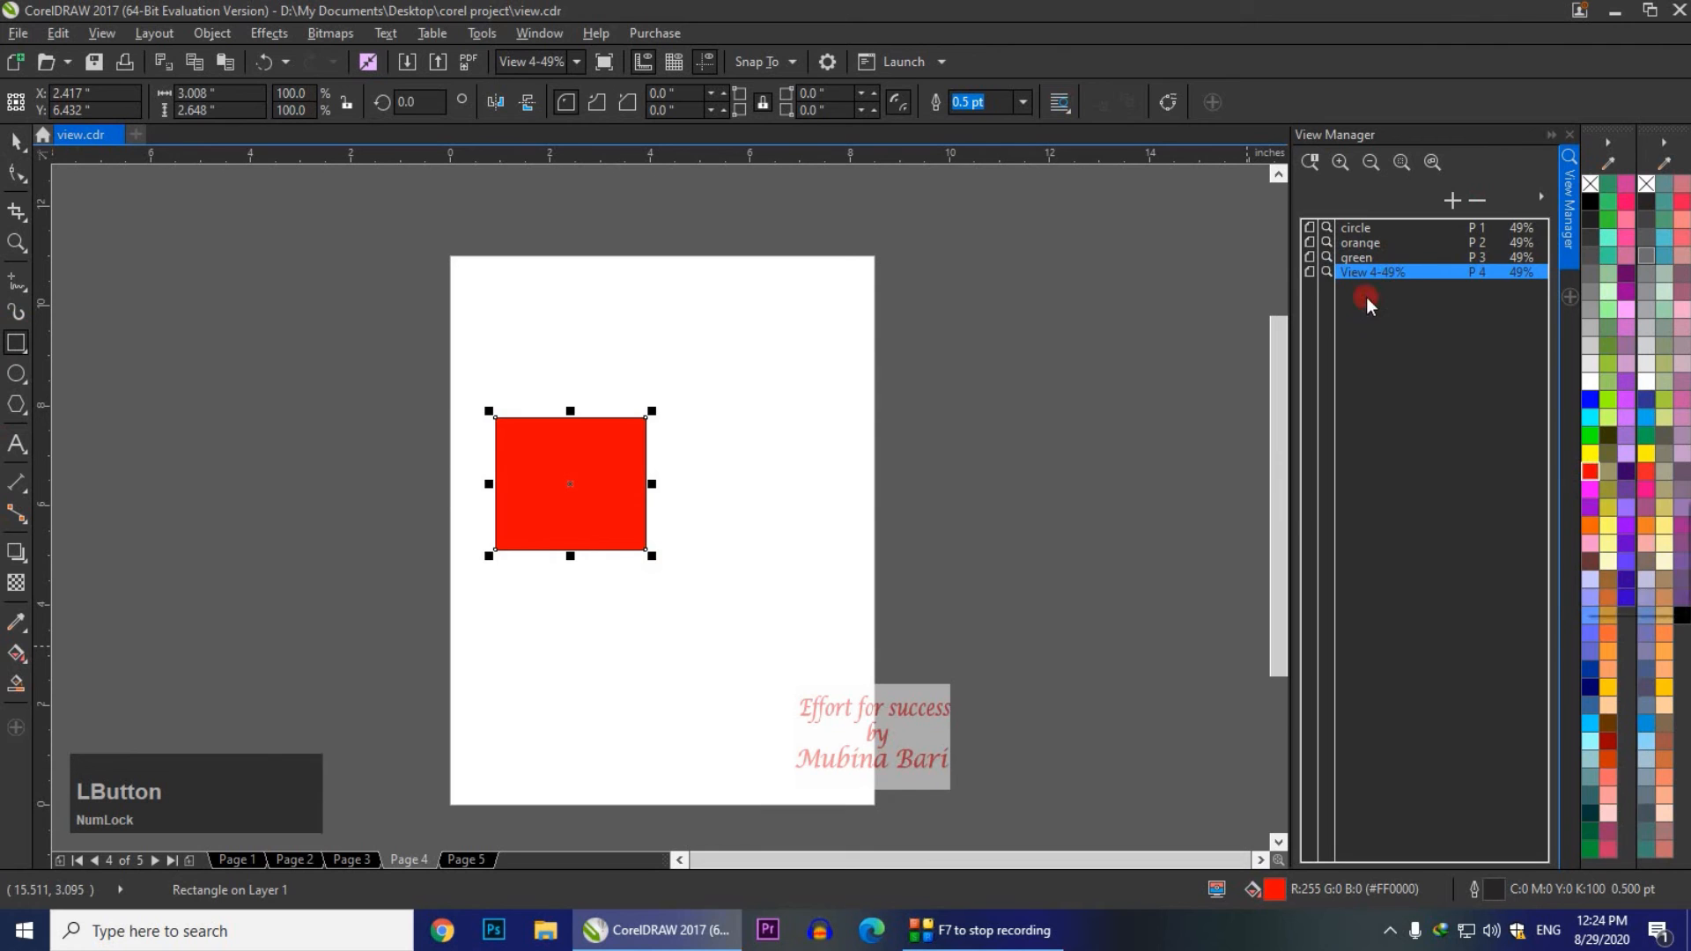
left_click(1399, 274)
key("BackSpace")
type("red")
left_click(974, 473)
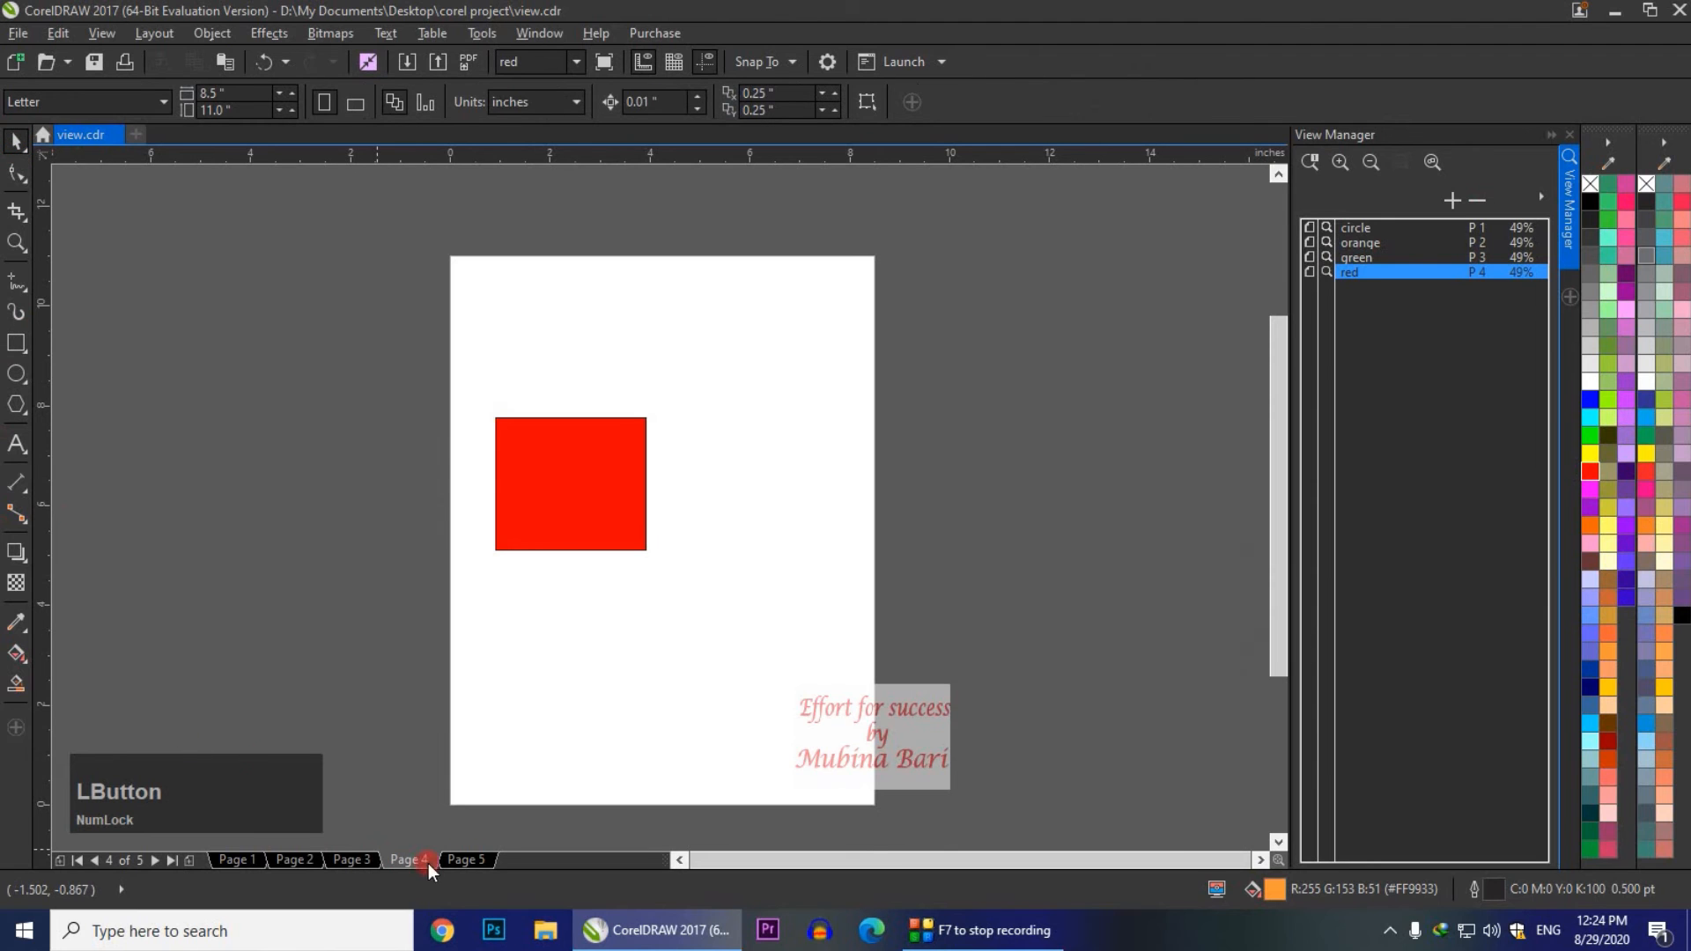
Step: On Page 5, draw a yellow ellipse about 1.76 by 2.10 inches near the lower end of the cyan rectangle
left_click(457, 859)
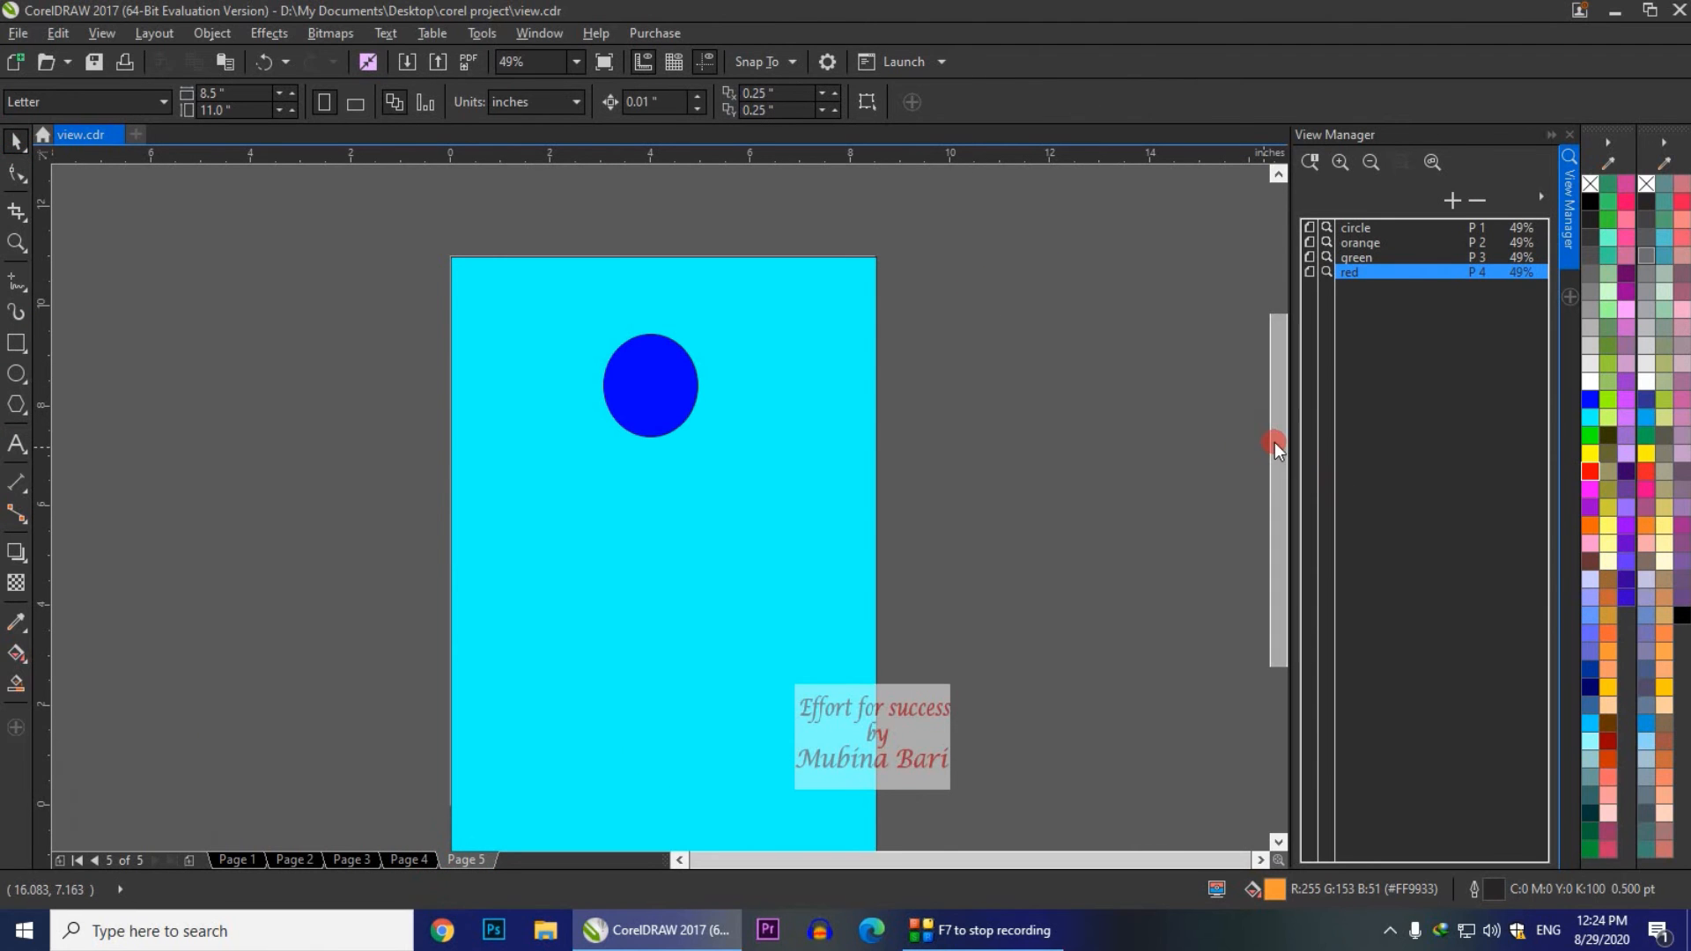
left_click_drag(1276, 443, 1265, 657)
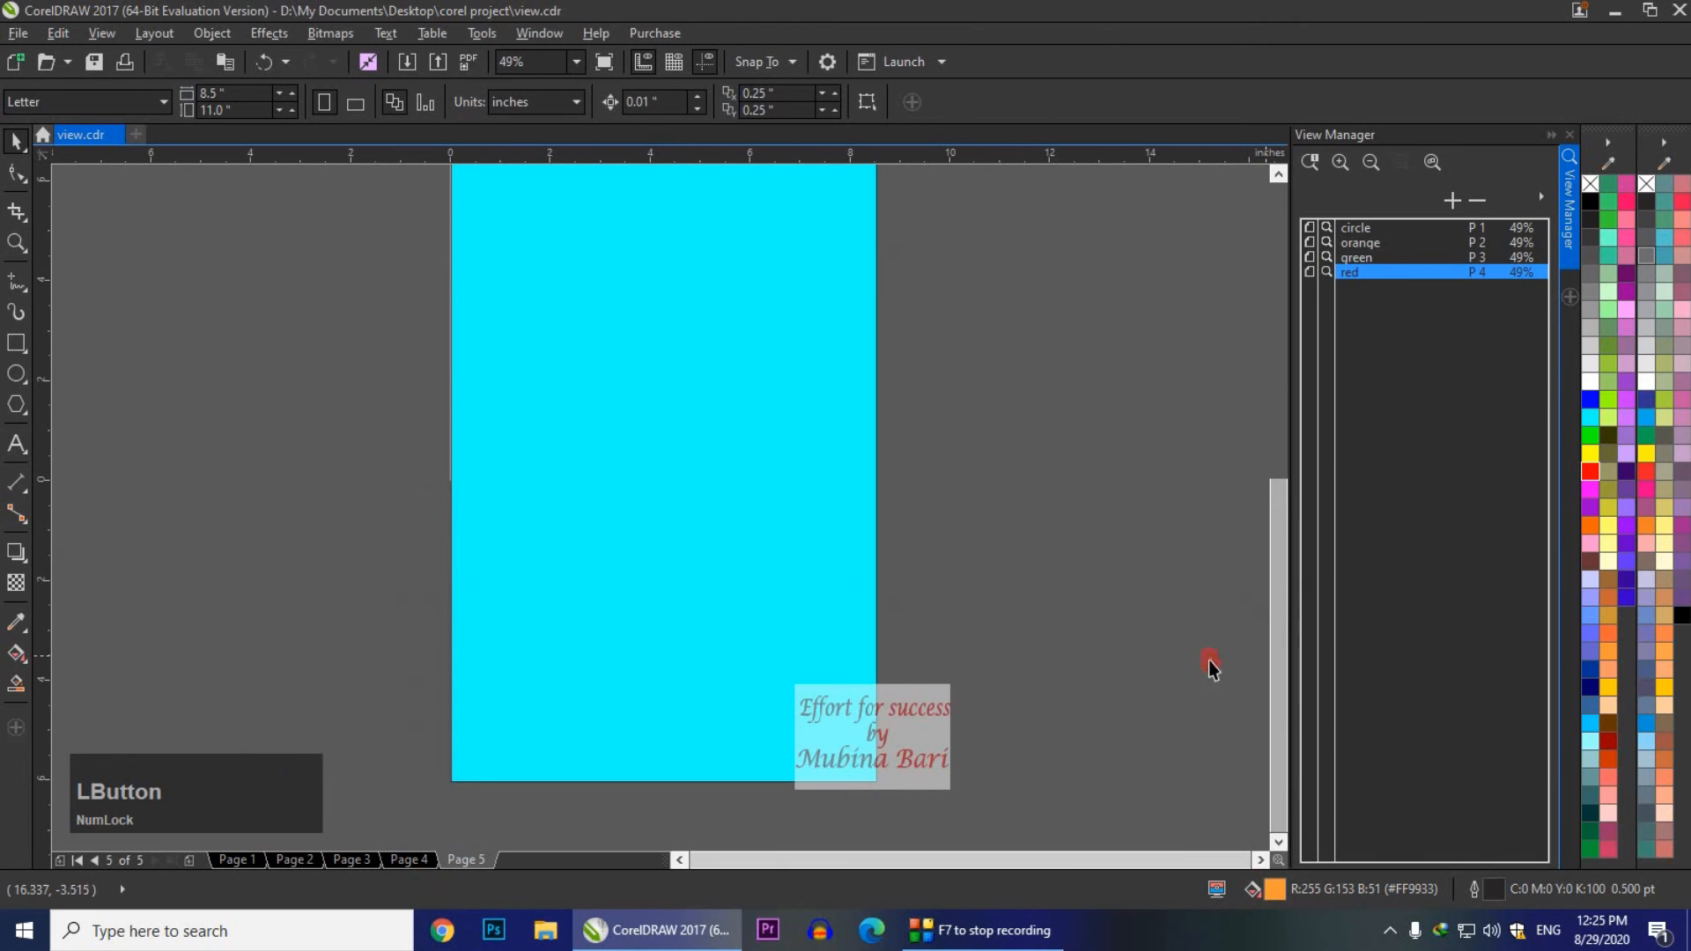
left_click(16, 374)
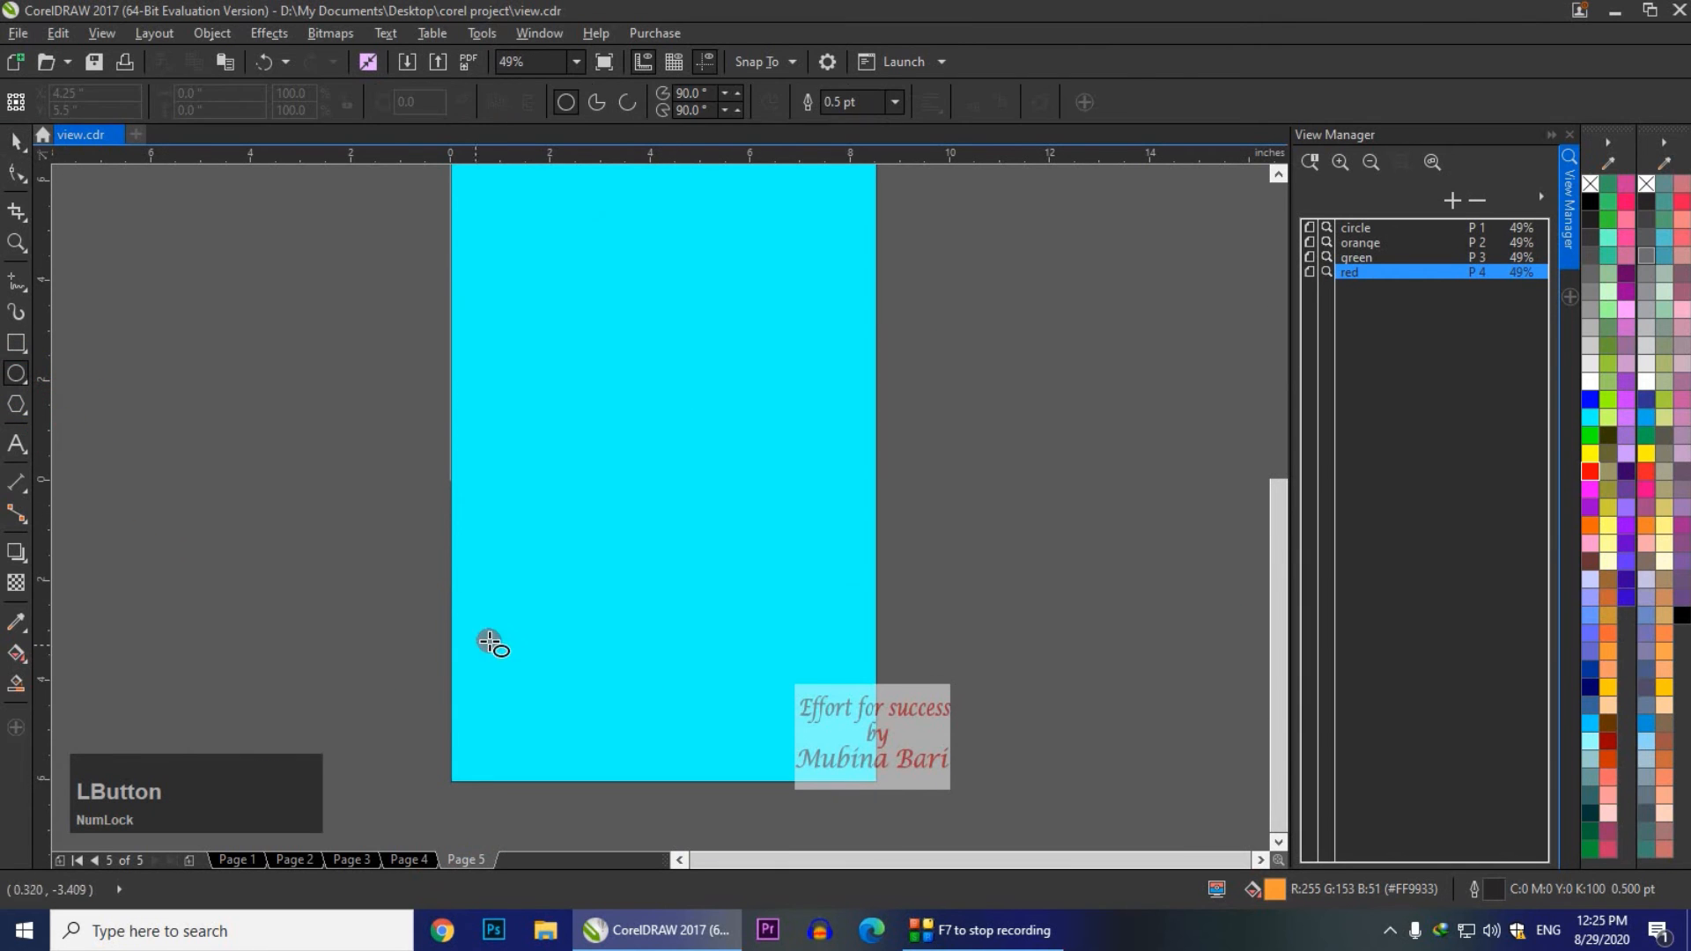
left_click_drag(579, 621, 674, 731)
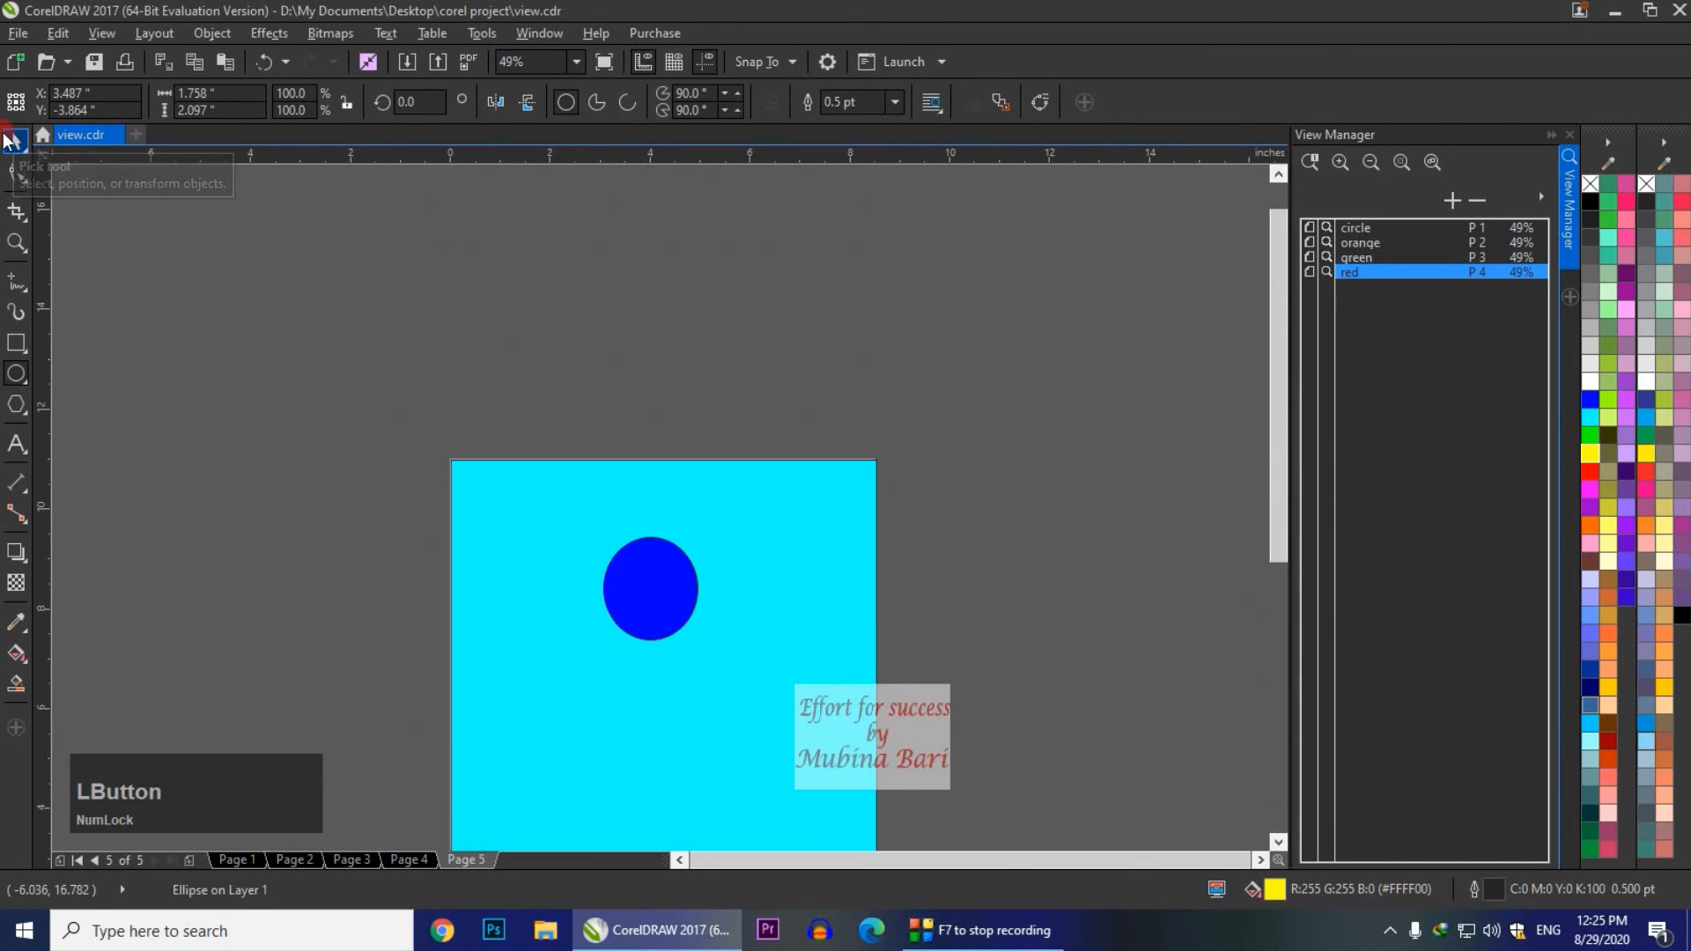
left_click(16, 141)
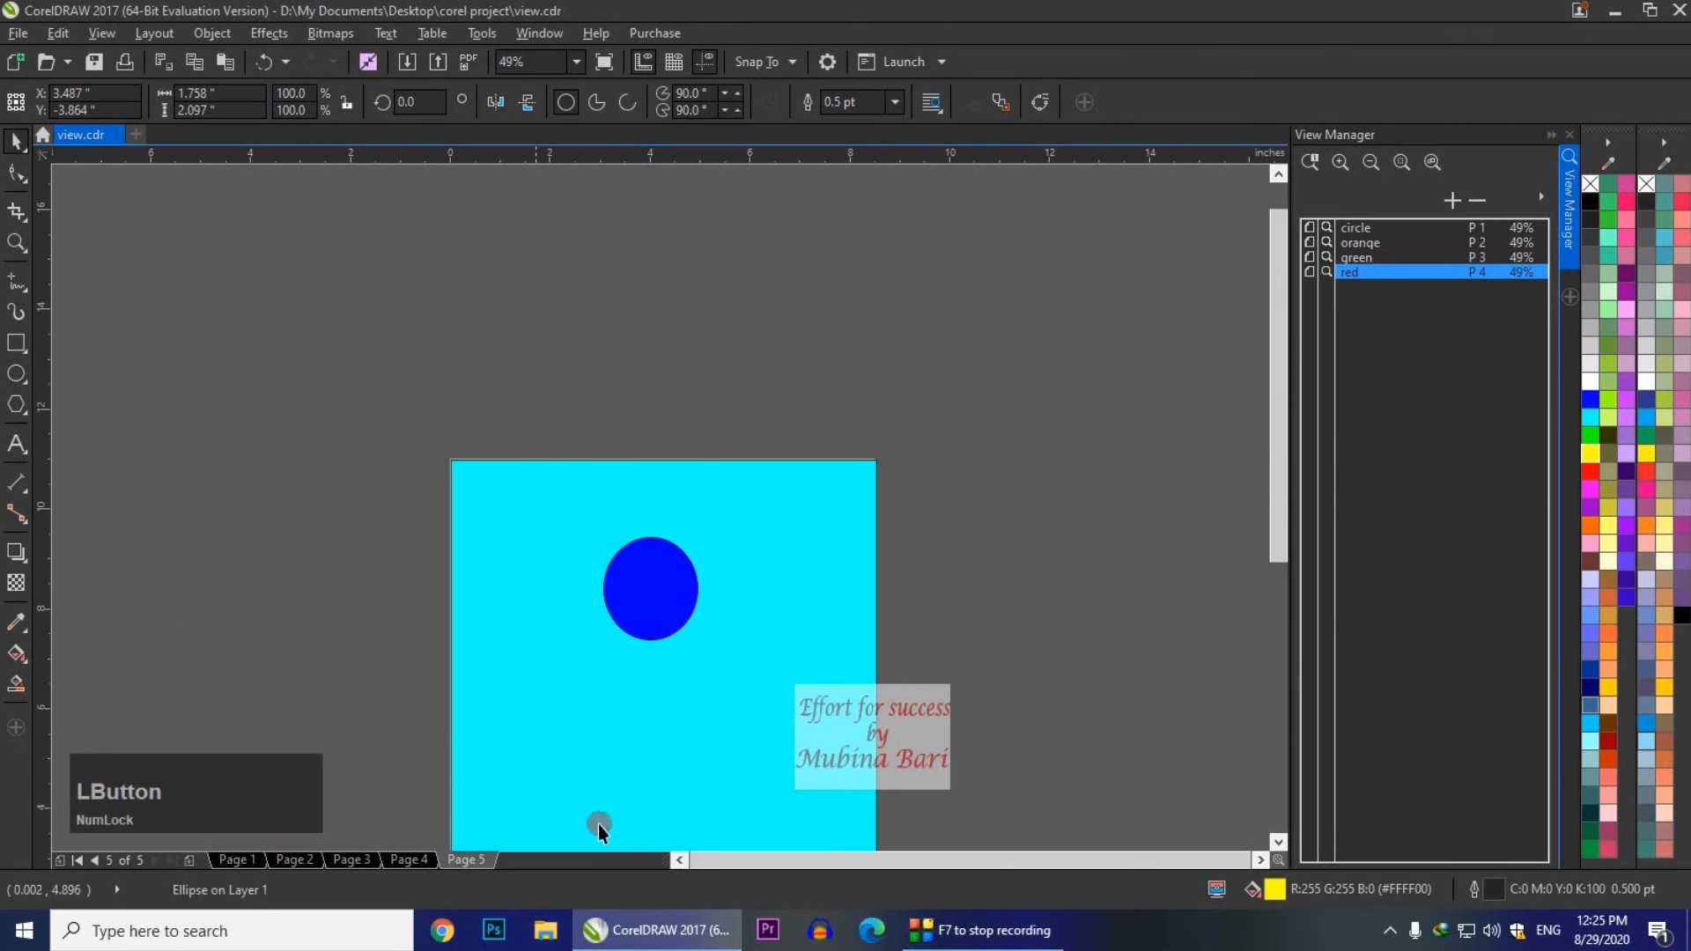
Step: Save the Page 5 view showing the blue circle in the View Manager and name it "blu"
left_click(640, 609)
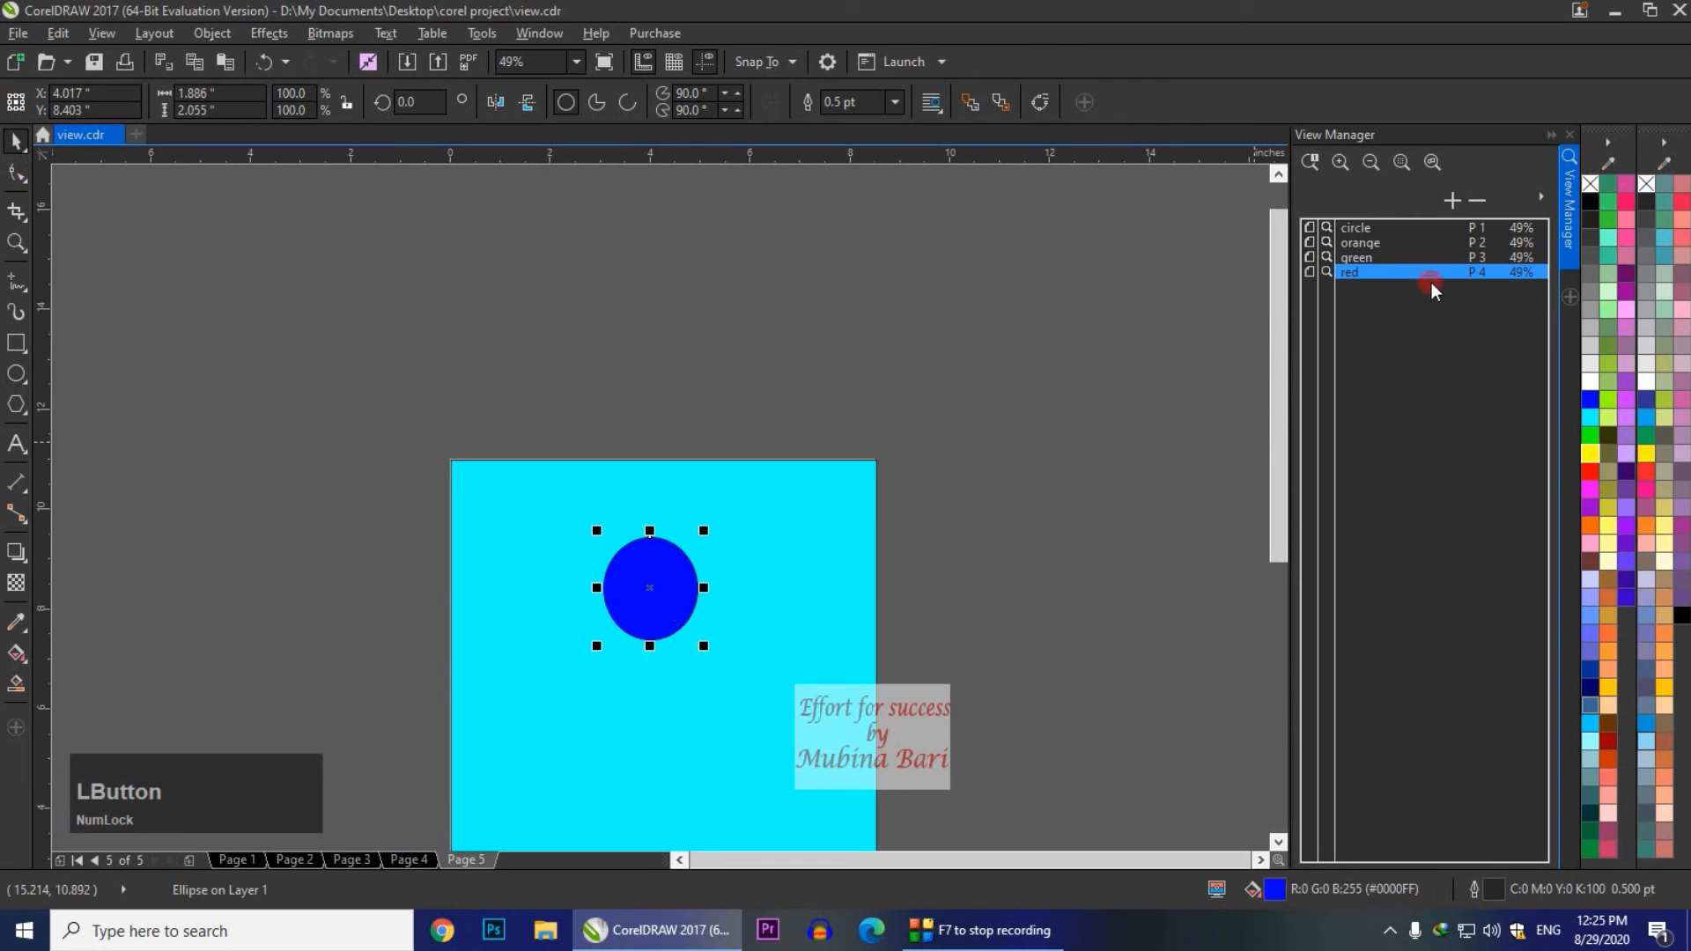
left_click(1452, 200)
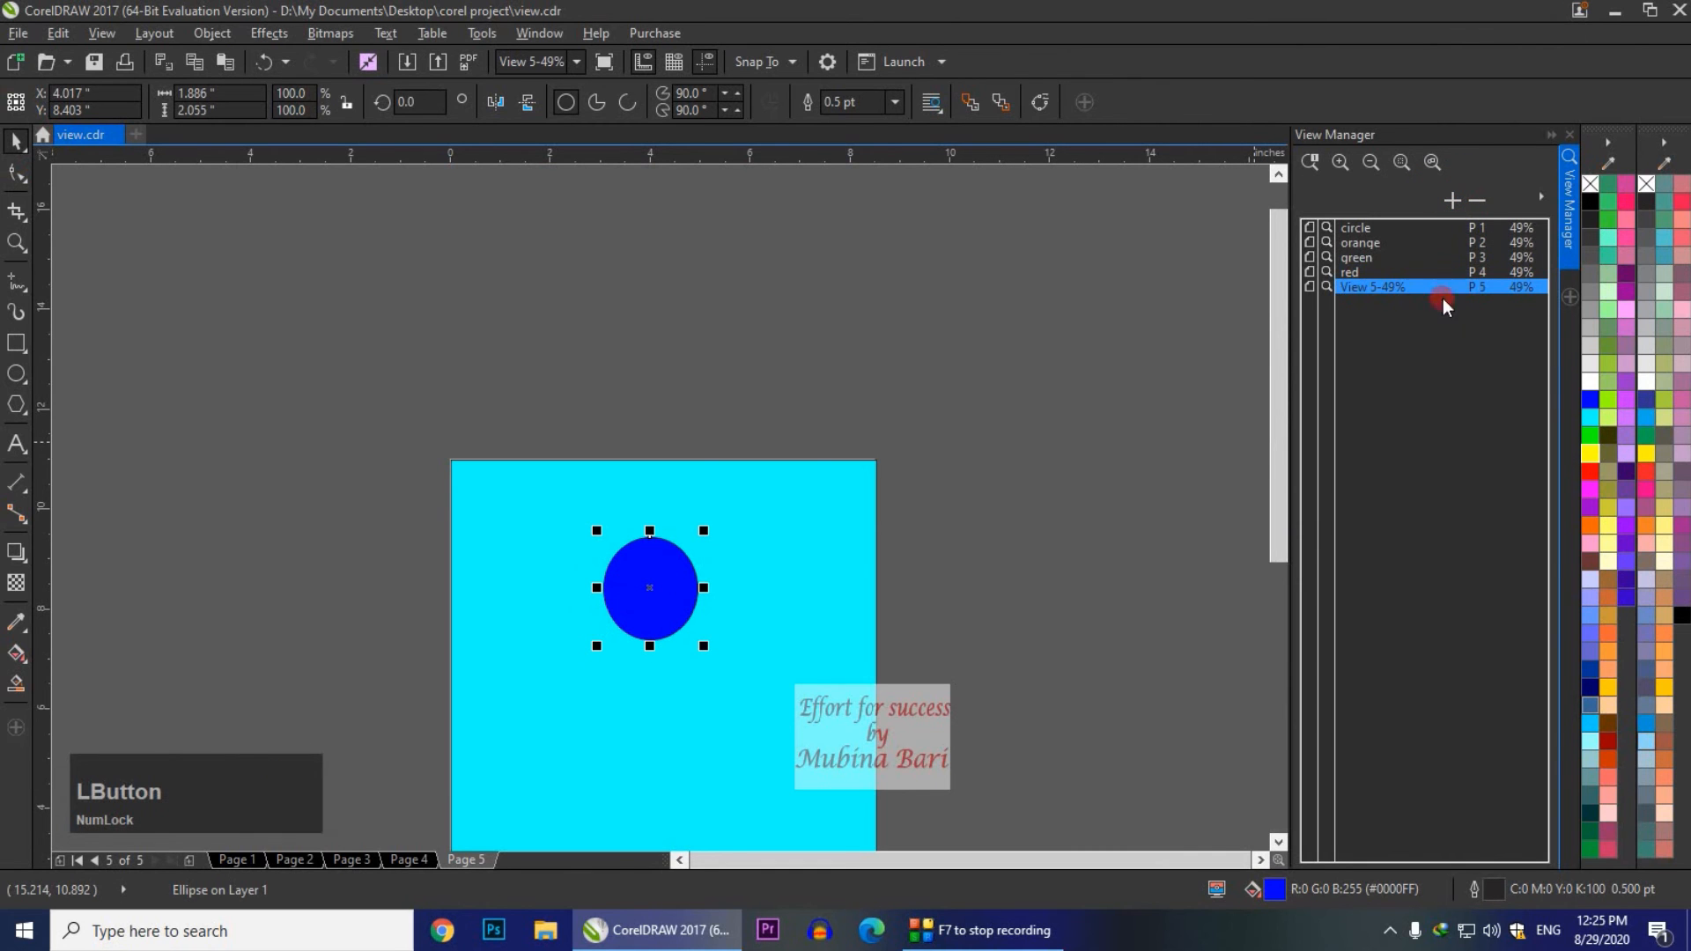
left_click(1398, 283)
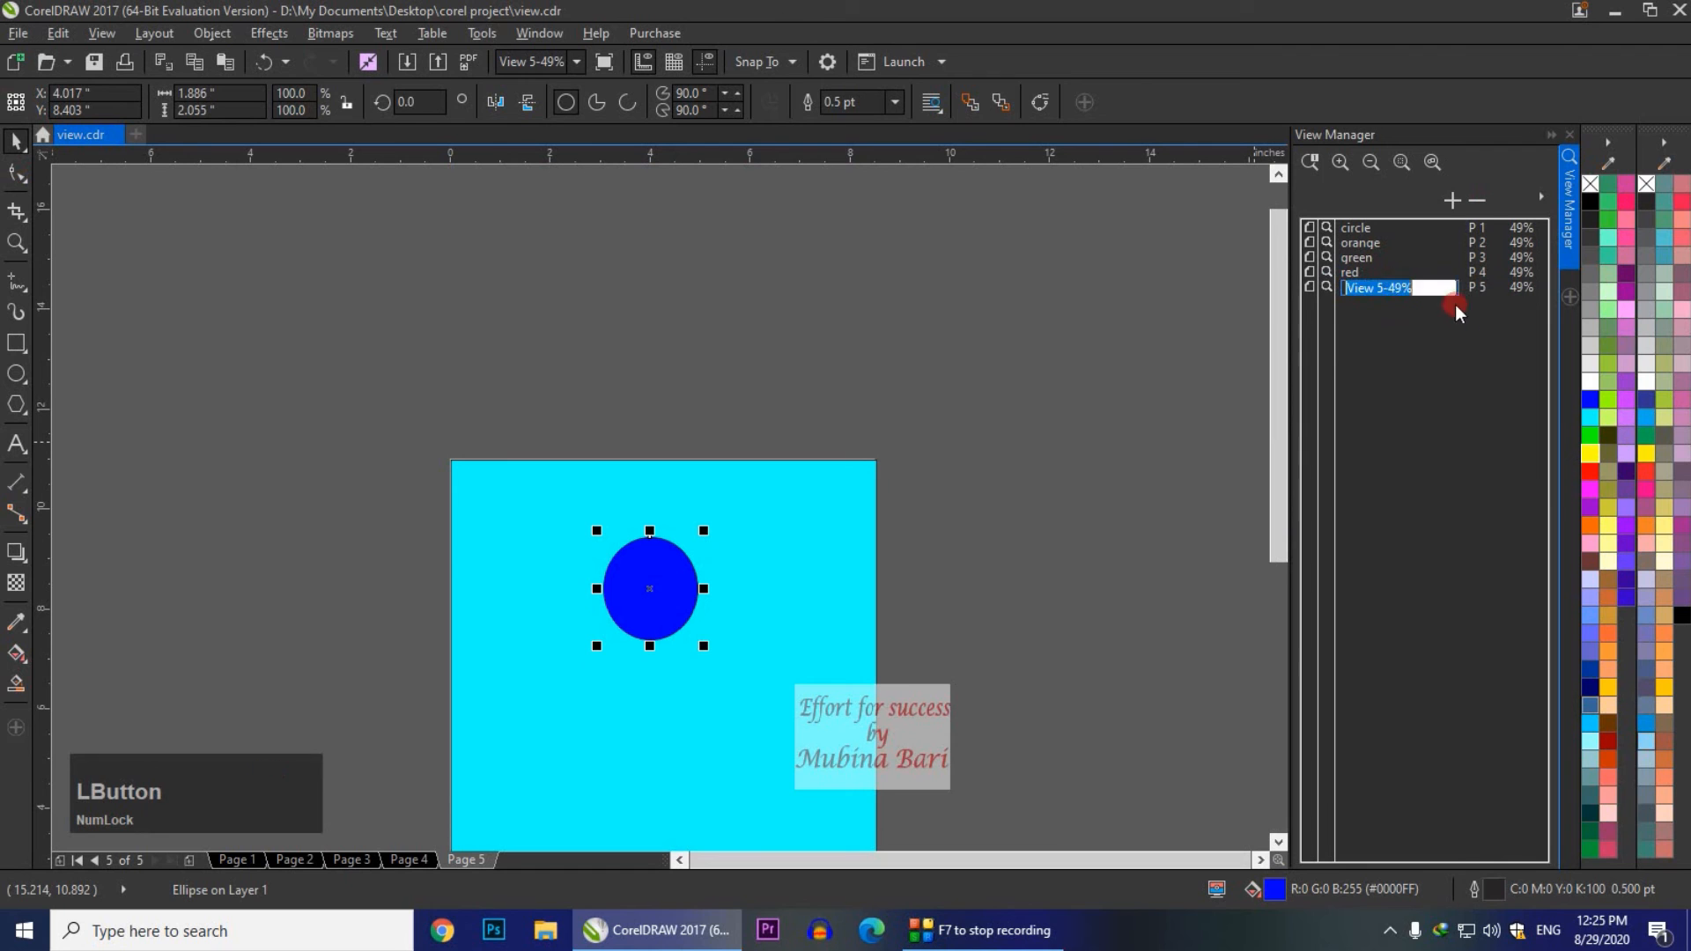
key("BackSpace")
type("blu")
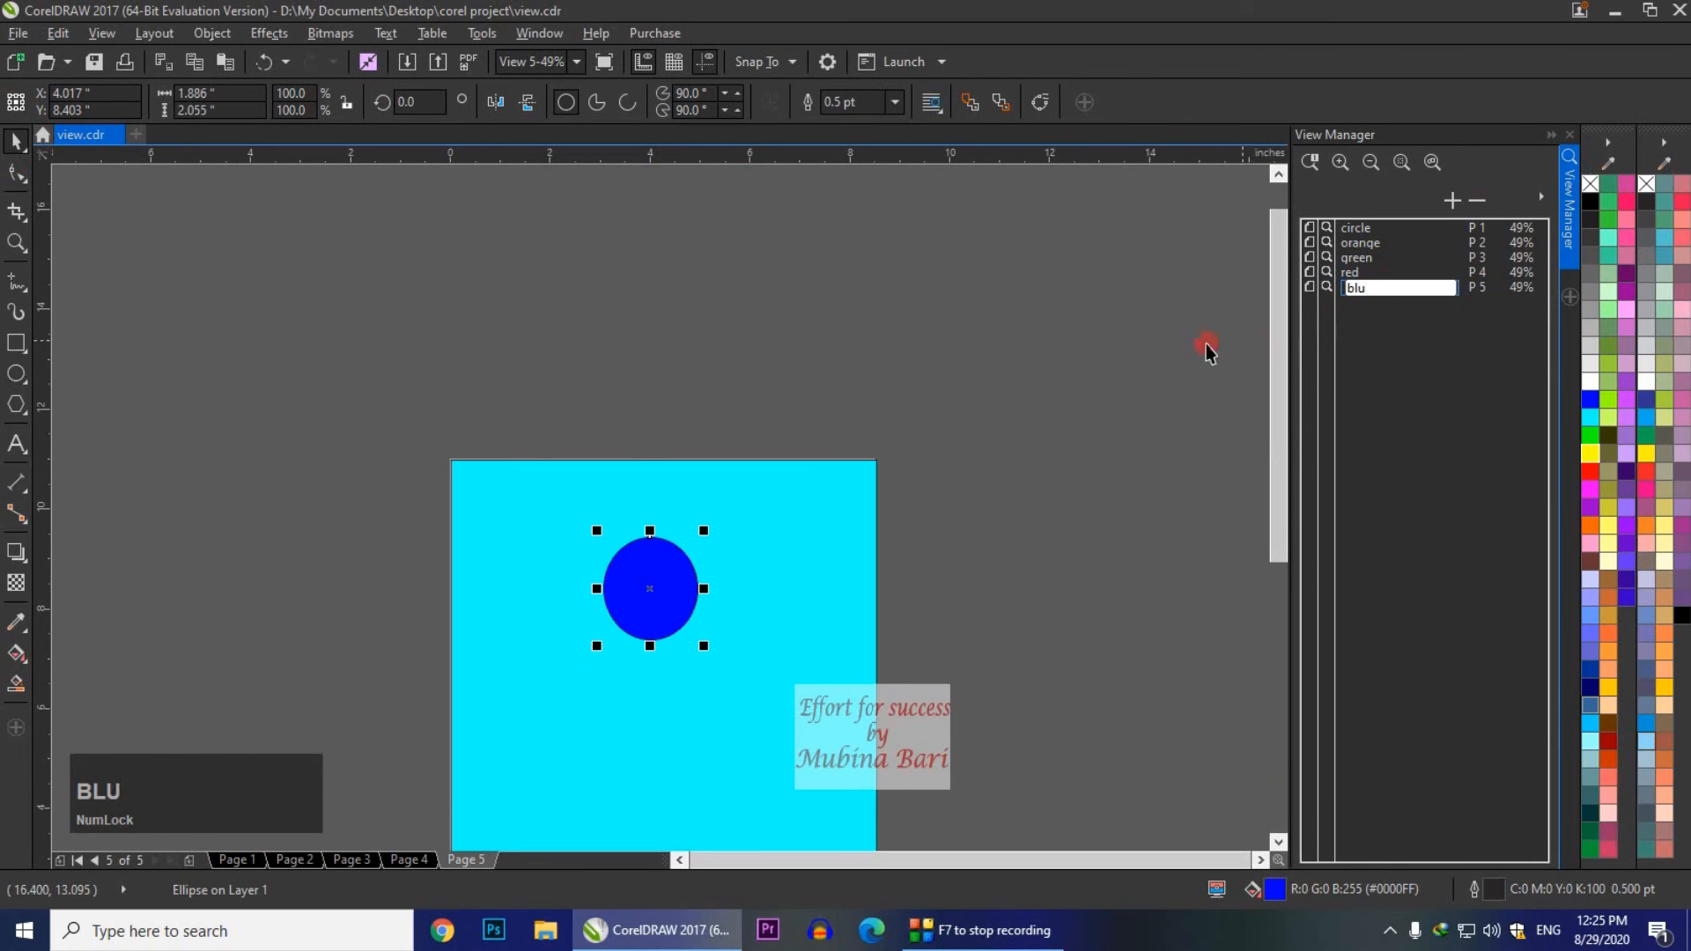
left_click(1154, 348)
Step: Save a second Page 5 view showing the yellow ellipse in the View Manager and name it "yellow"
left_click_drag(1275, 508, 1261, 798)
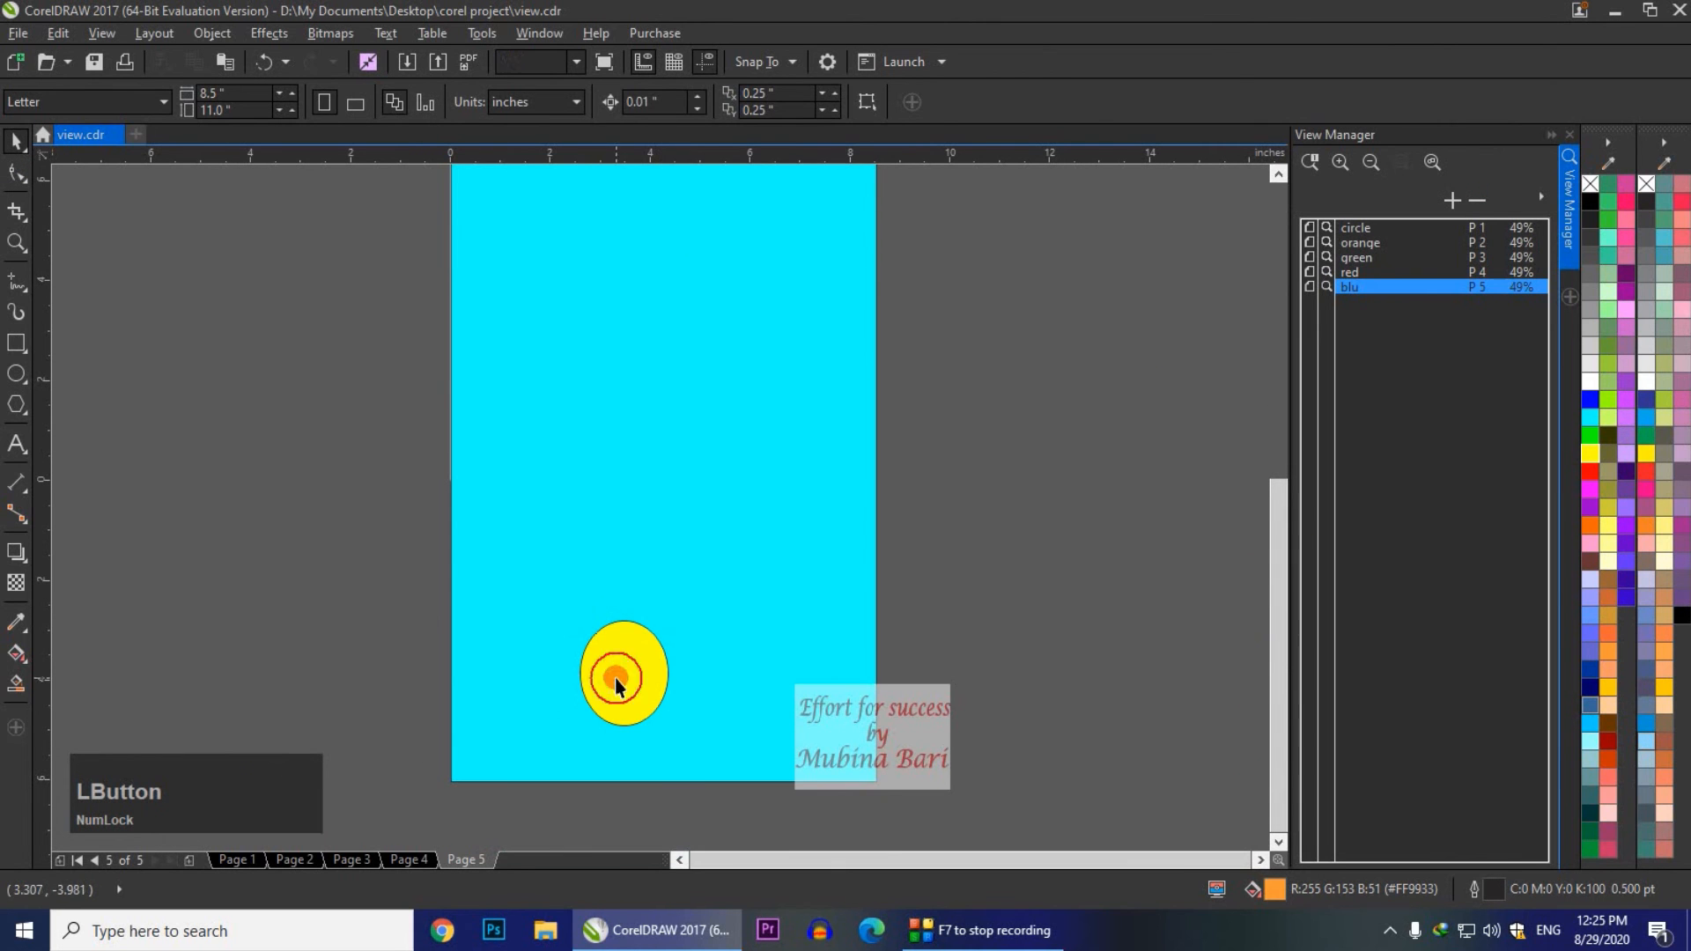
left_click(615, 678)
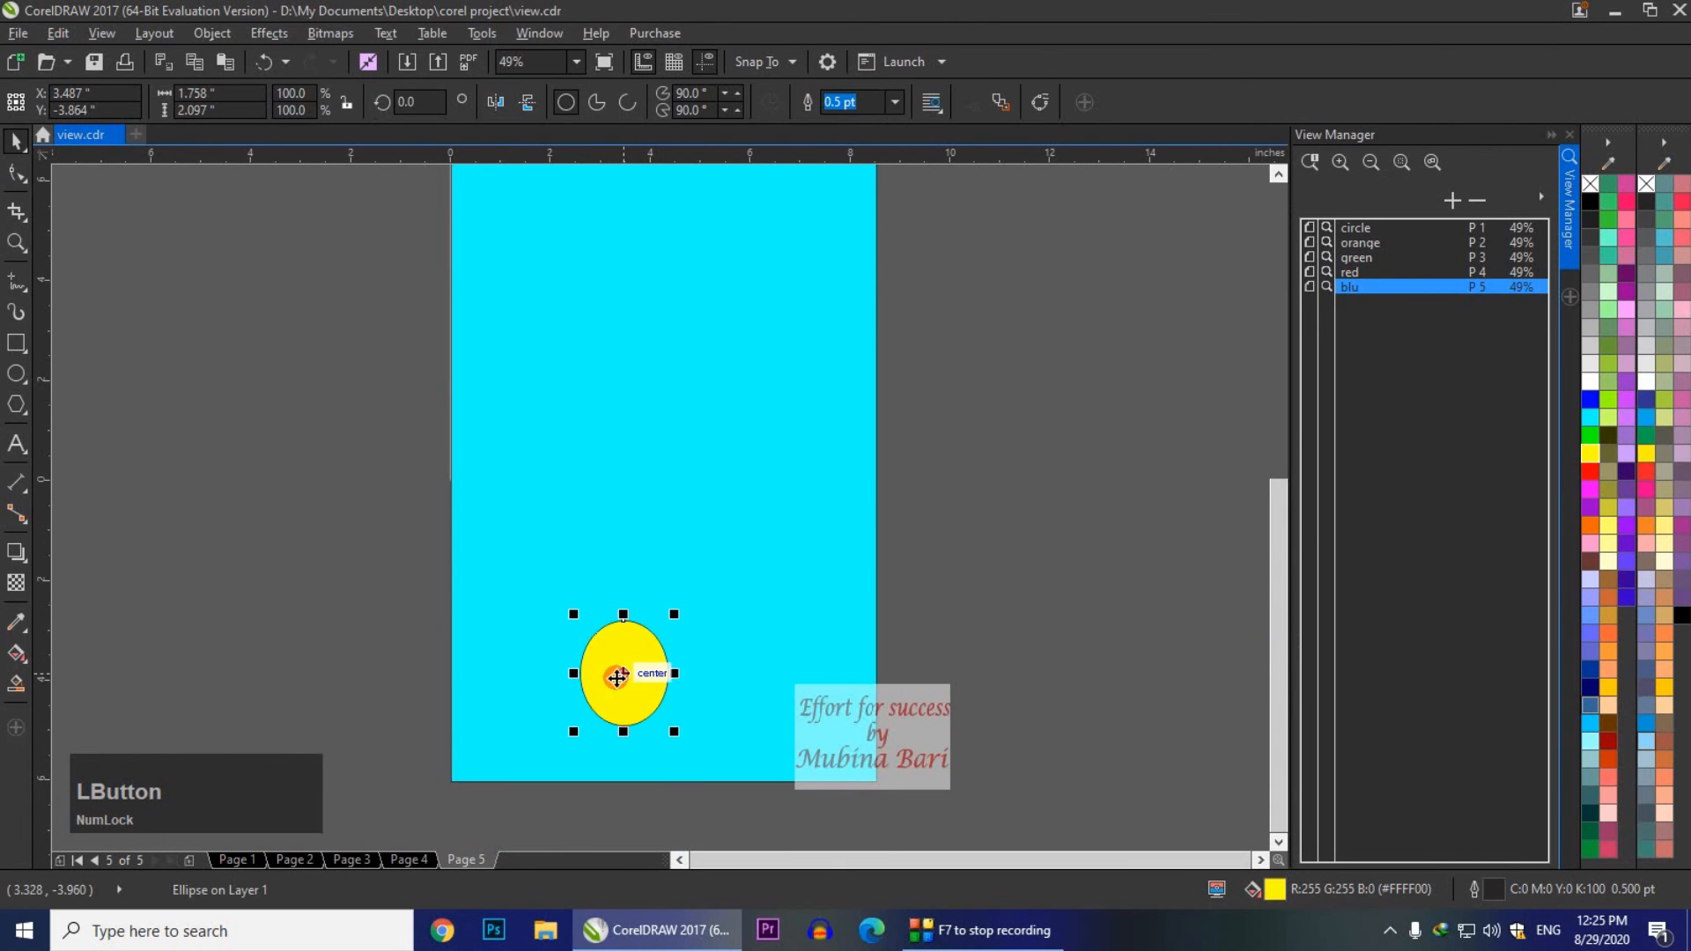
left_click(1451, 201)
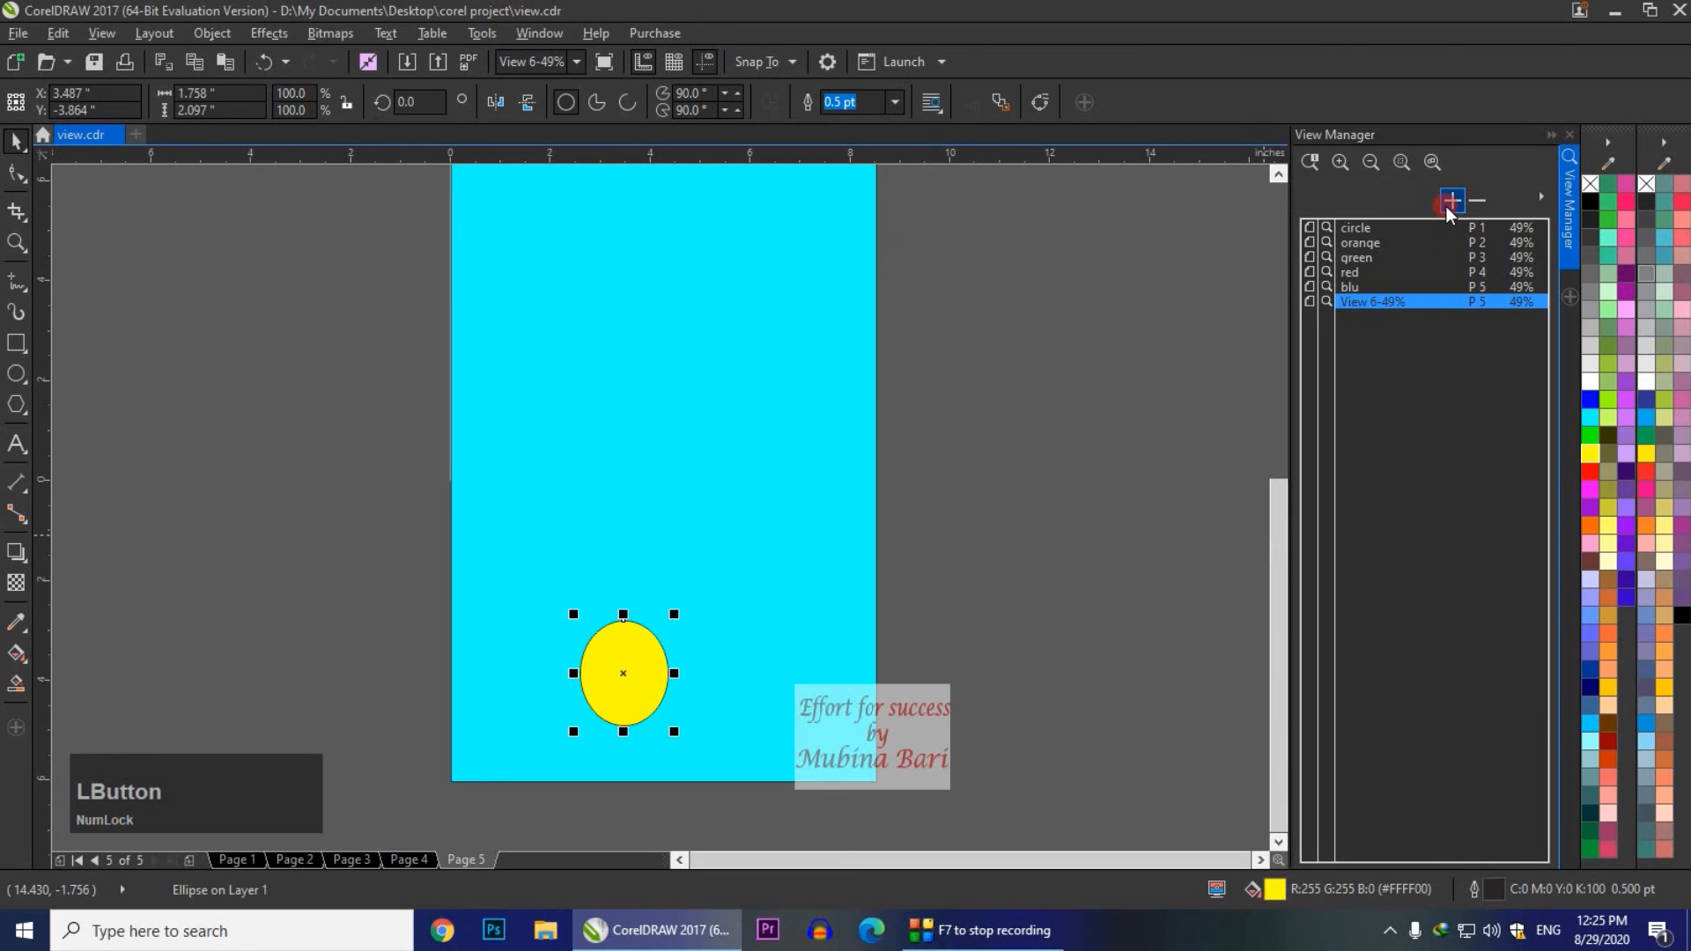
left_click(1434, 304)
key("BackSpace")
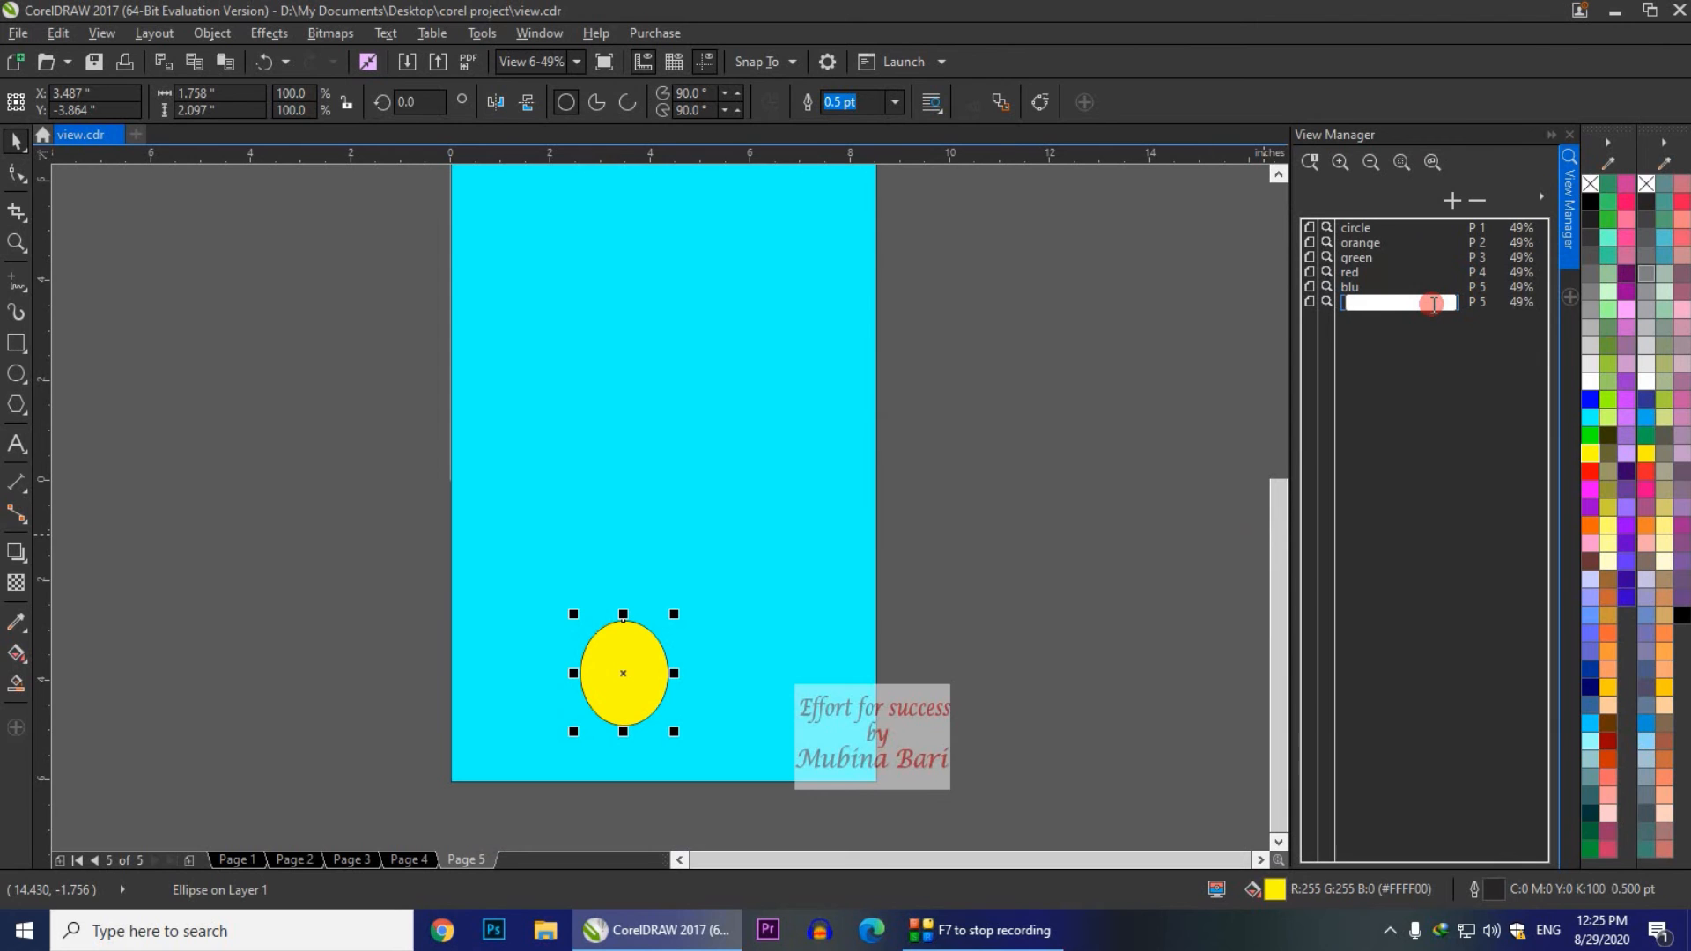
type("yellow")
left_click(1286, 551)
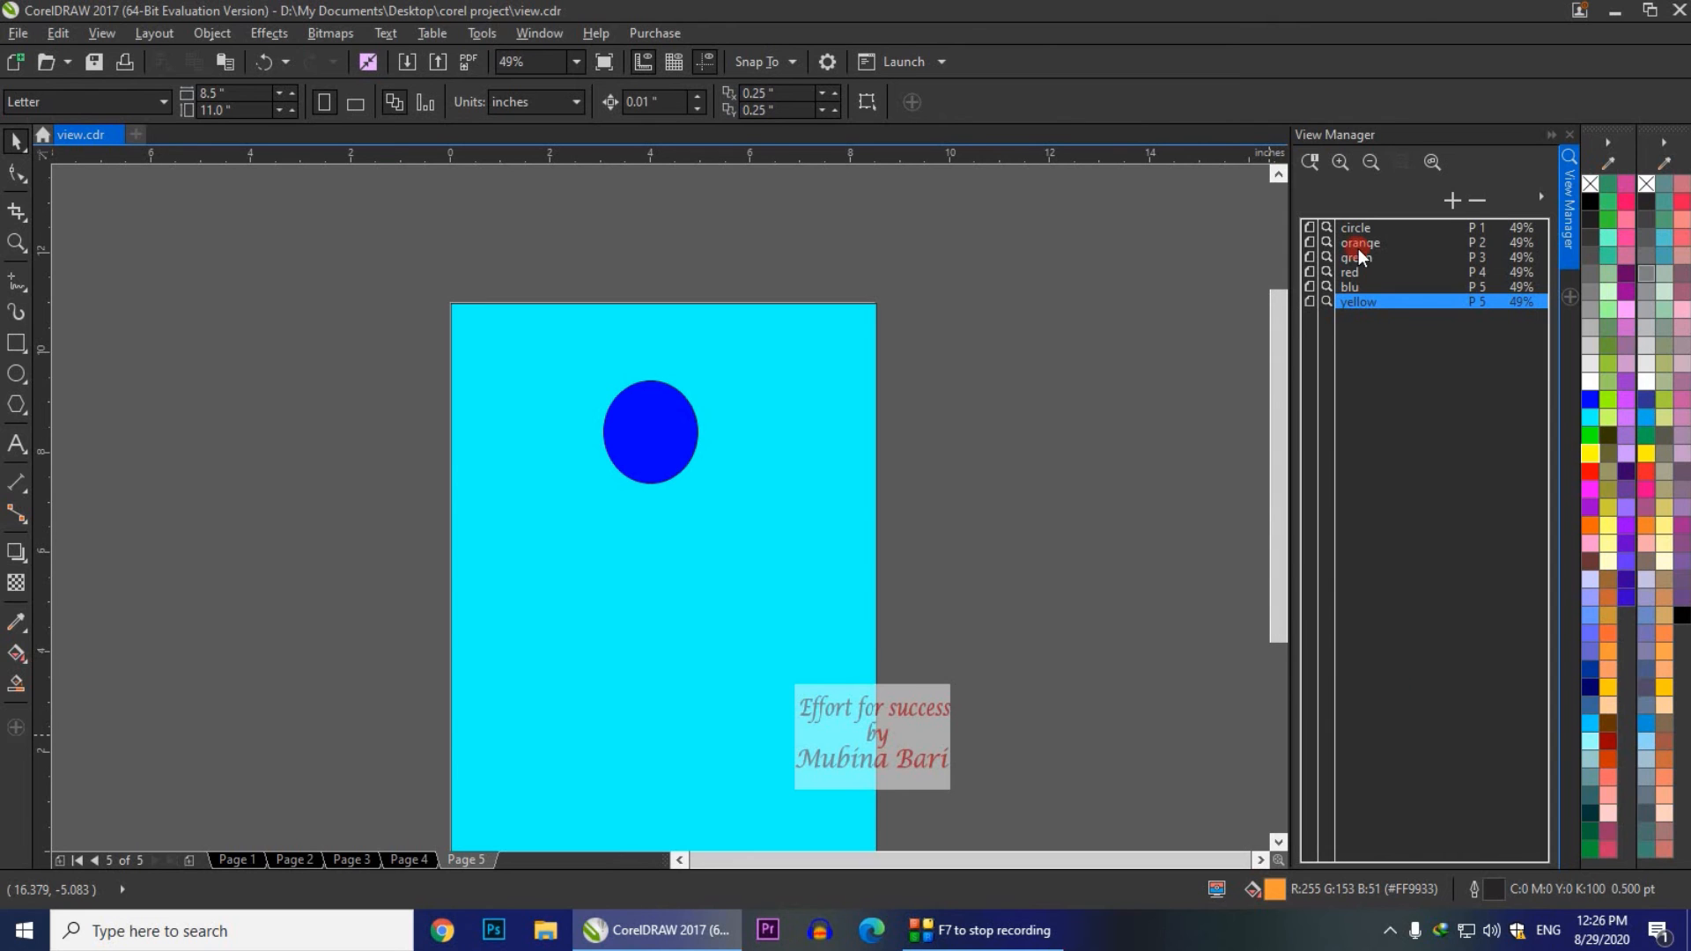
Step: Recall the saved views "circle", "red", "blu" and "yellow" one after another from the View Manager
left_click(430, 859)
left_click(1361, 226)
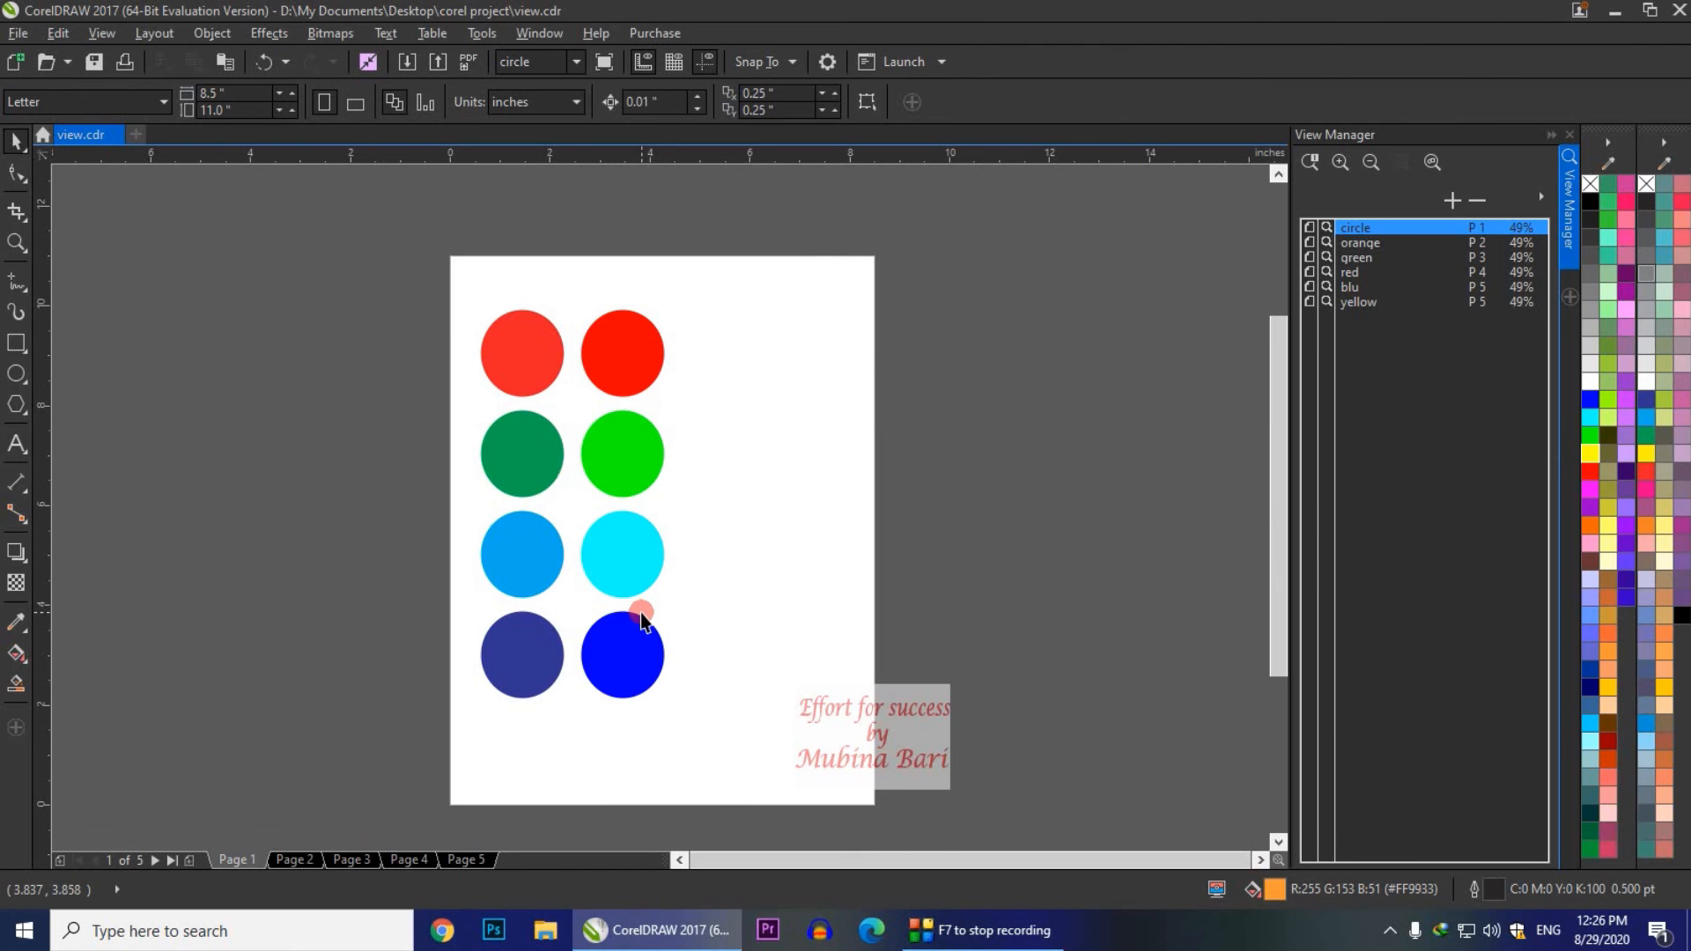
left_click(1350, 273)
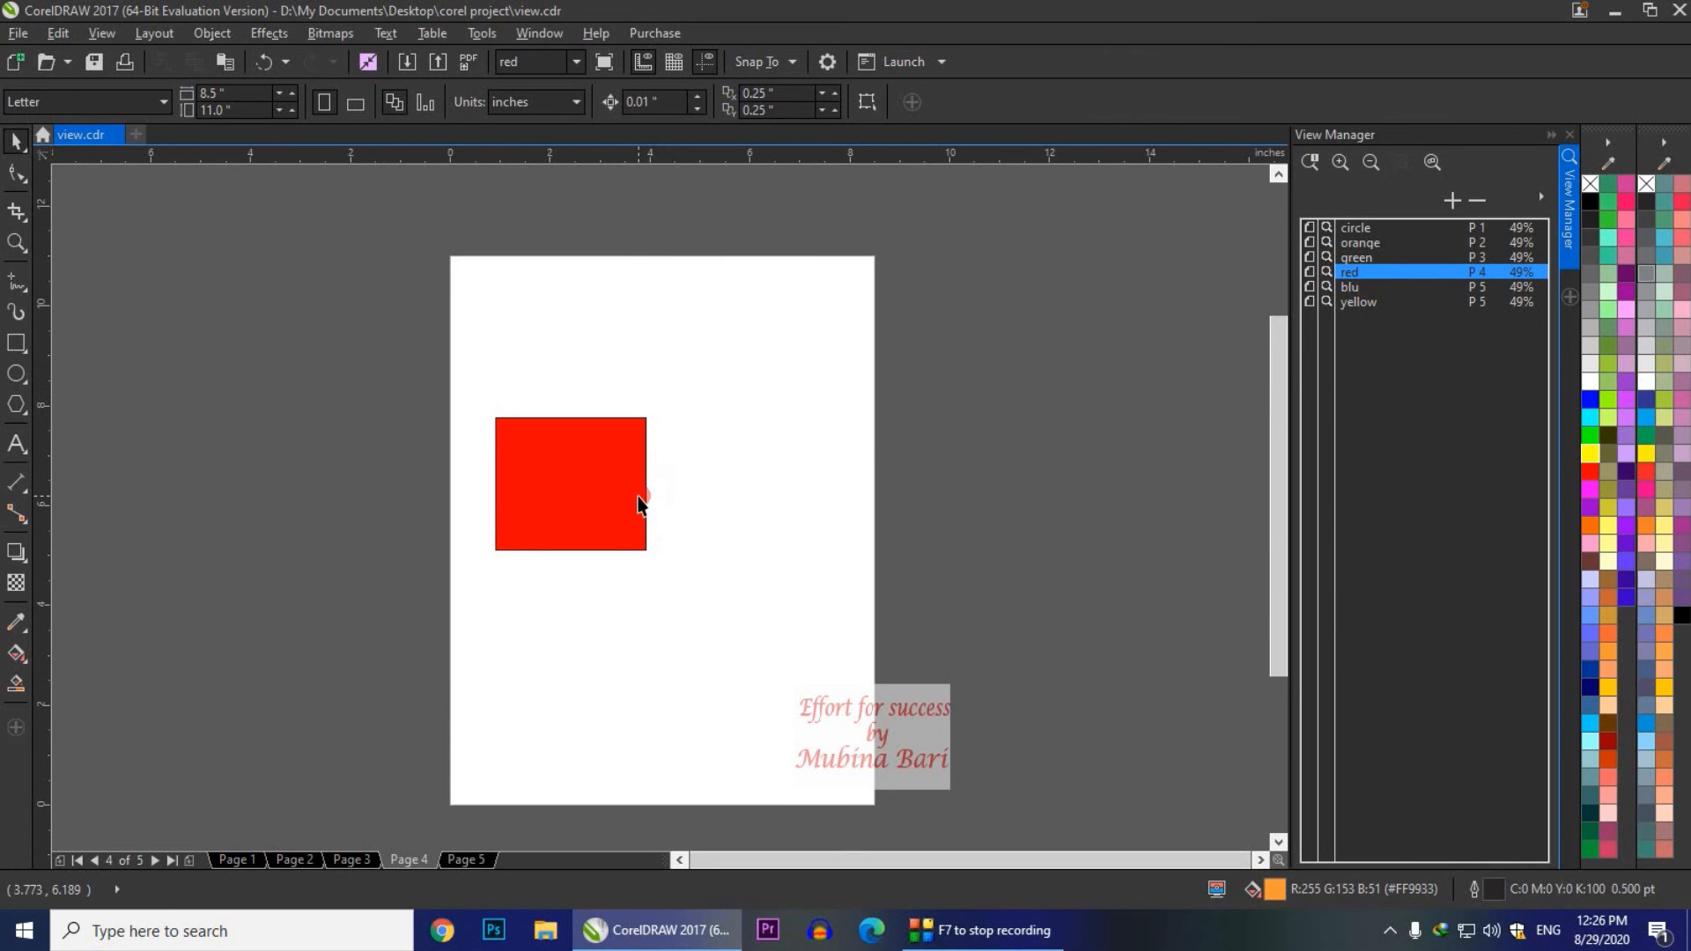
left_click(1355, 287)
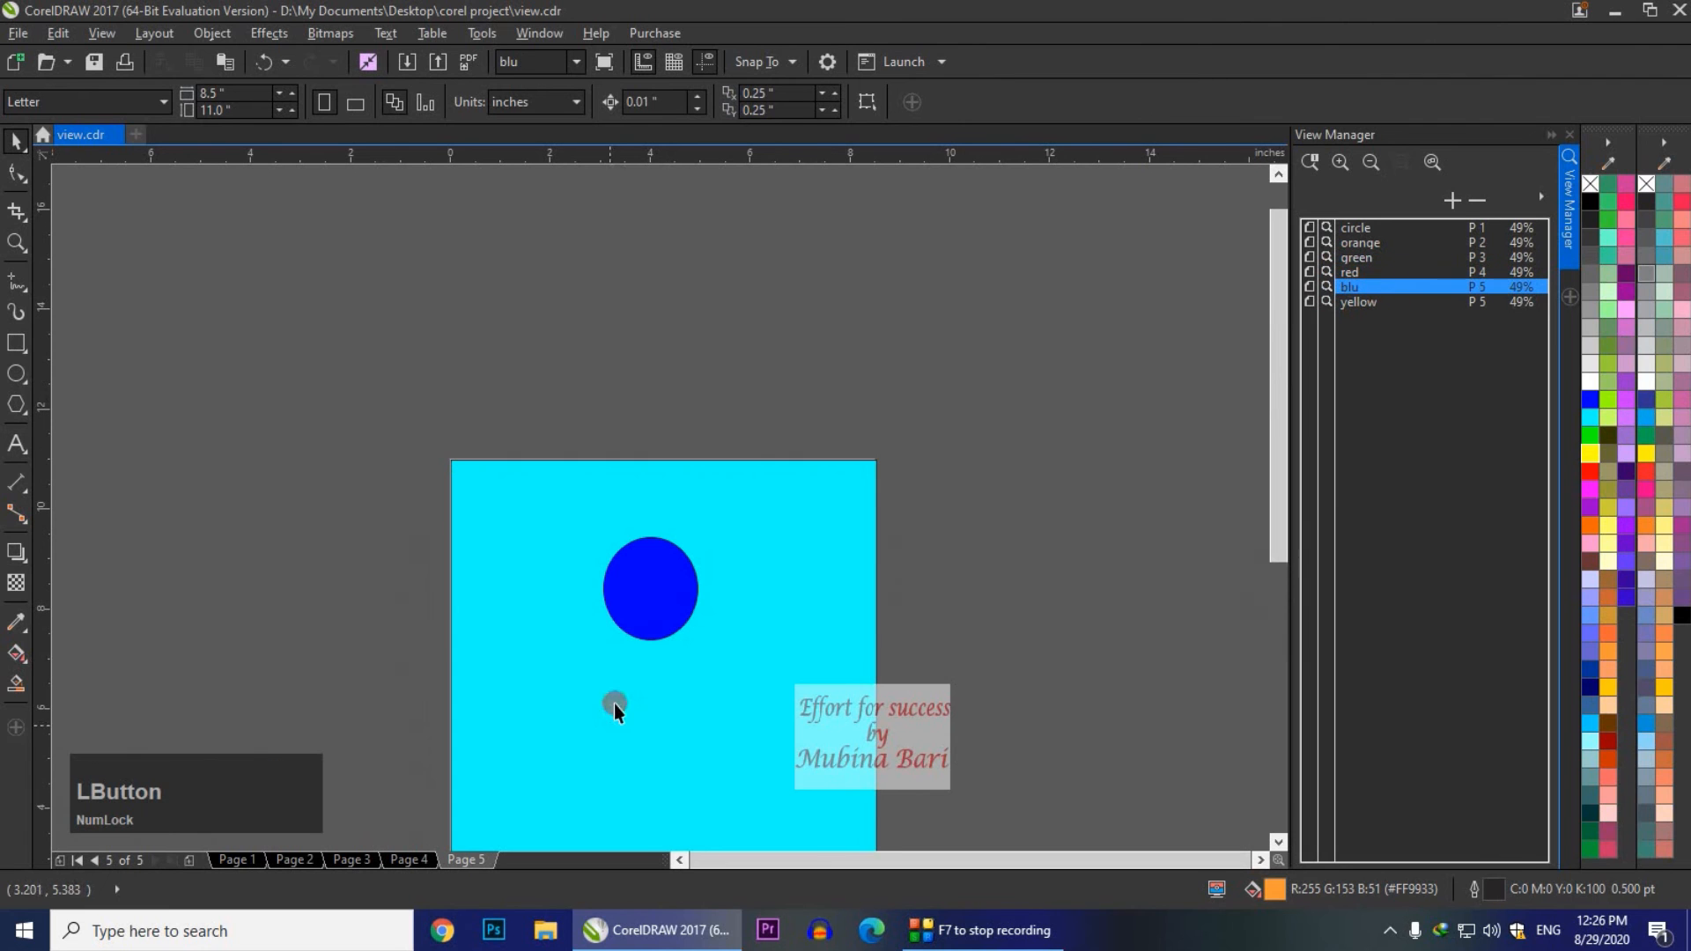
left_click(1360, 301)
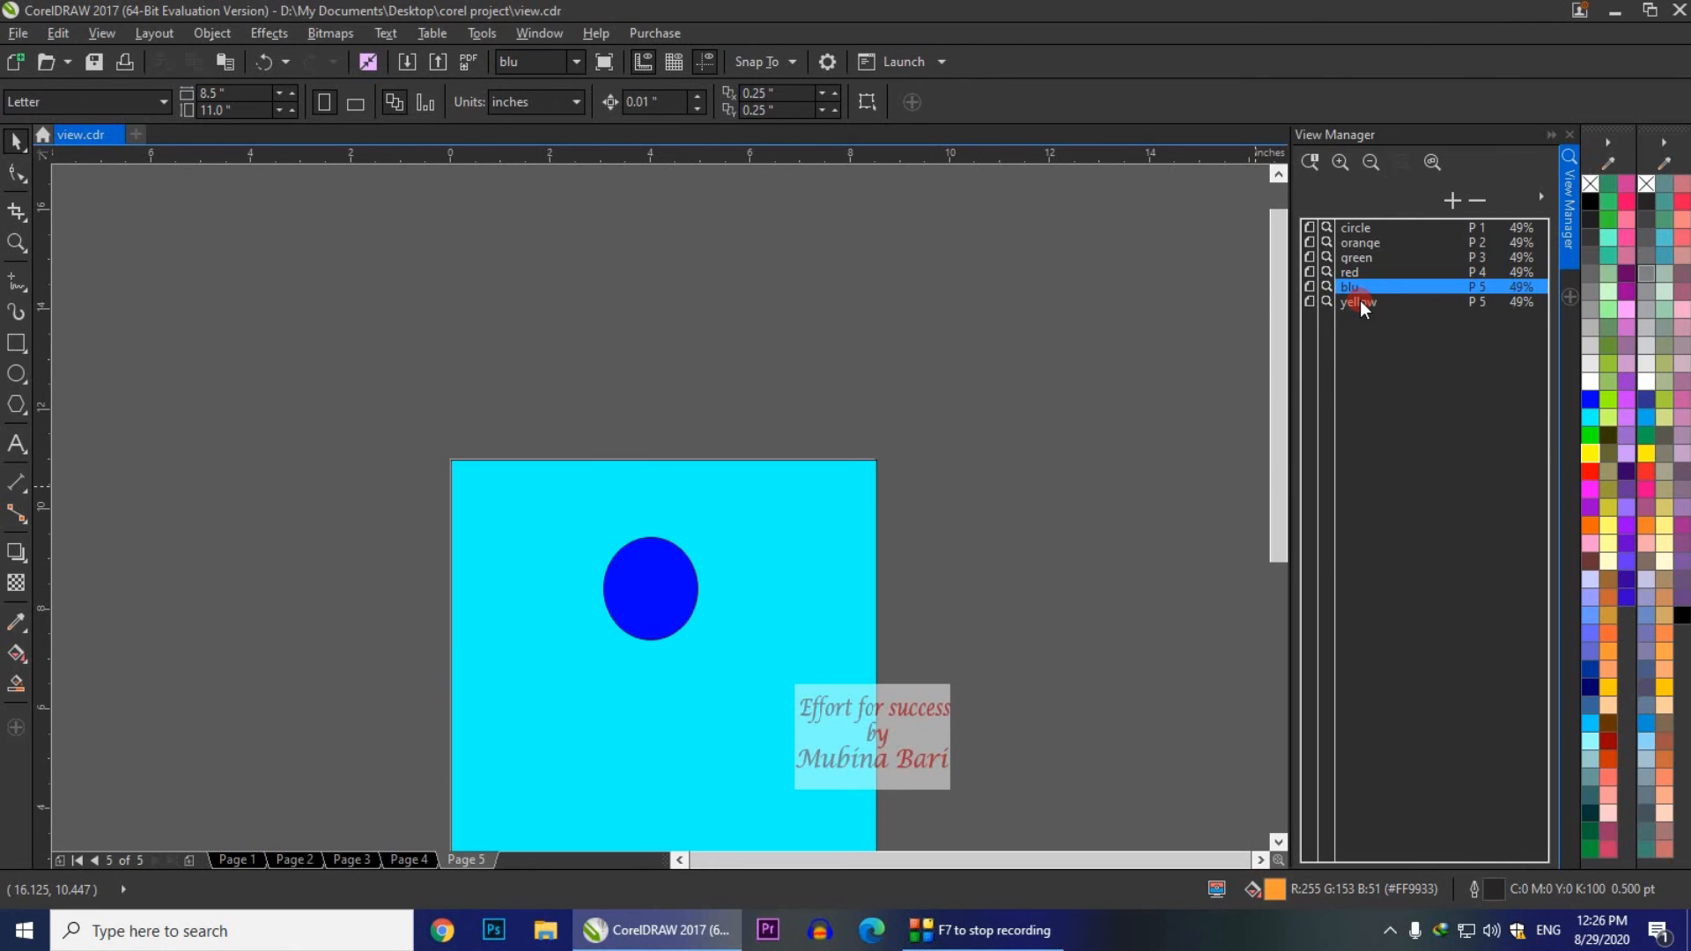
left_click(1360, 301)
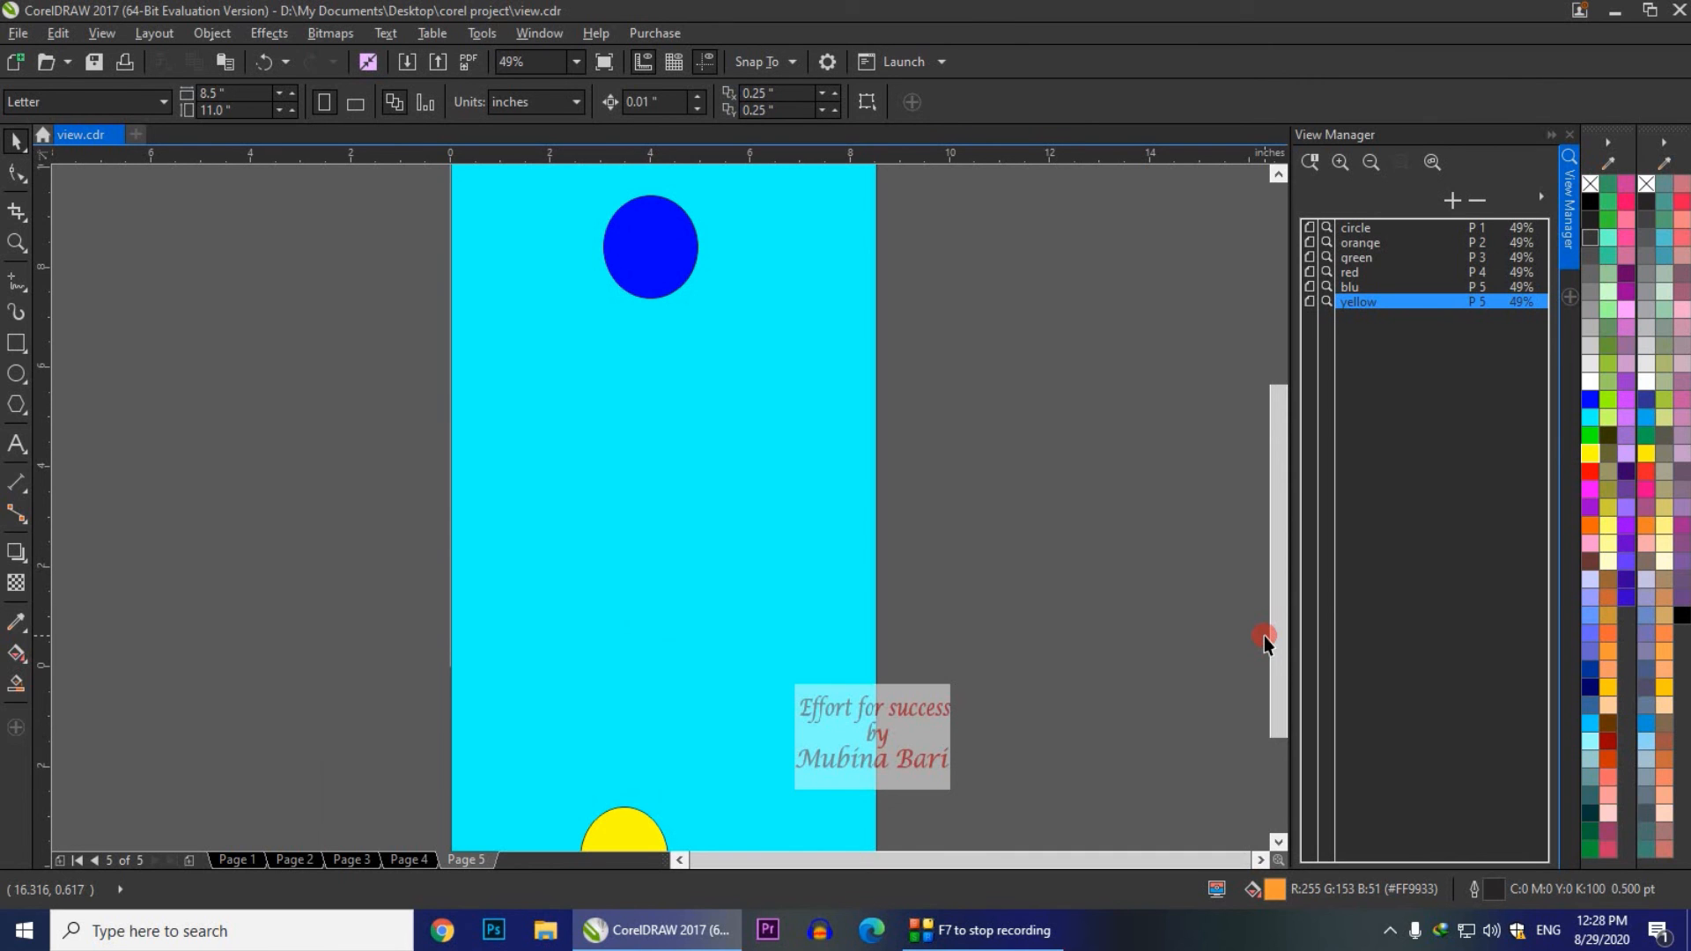
Step: Add a new page after Page 5 and place the artistic text "abc" on it
left_click(188, 861)
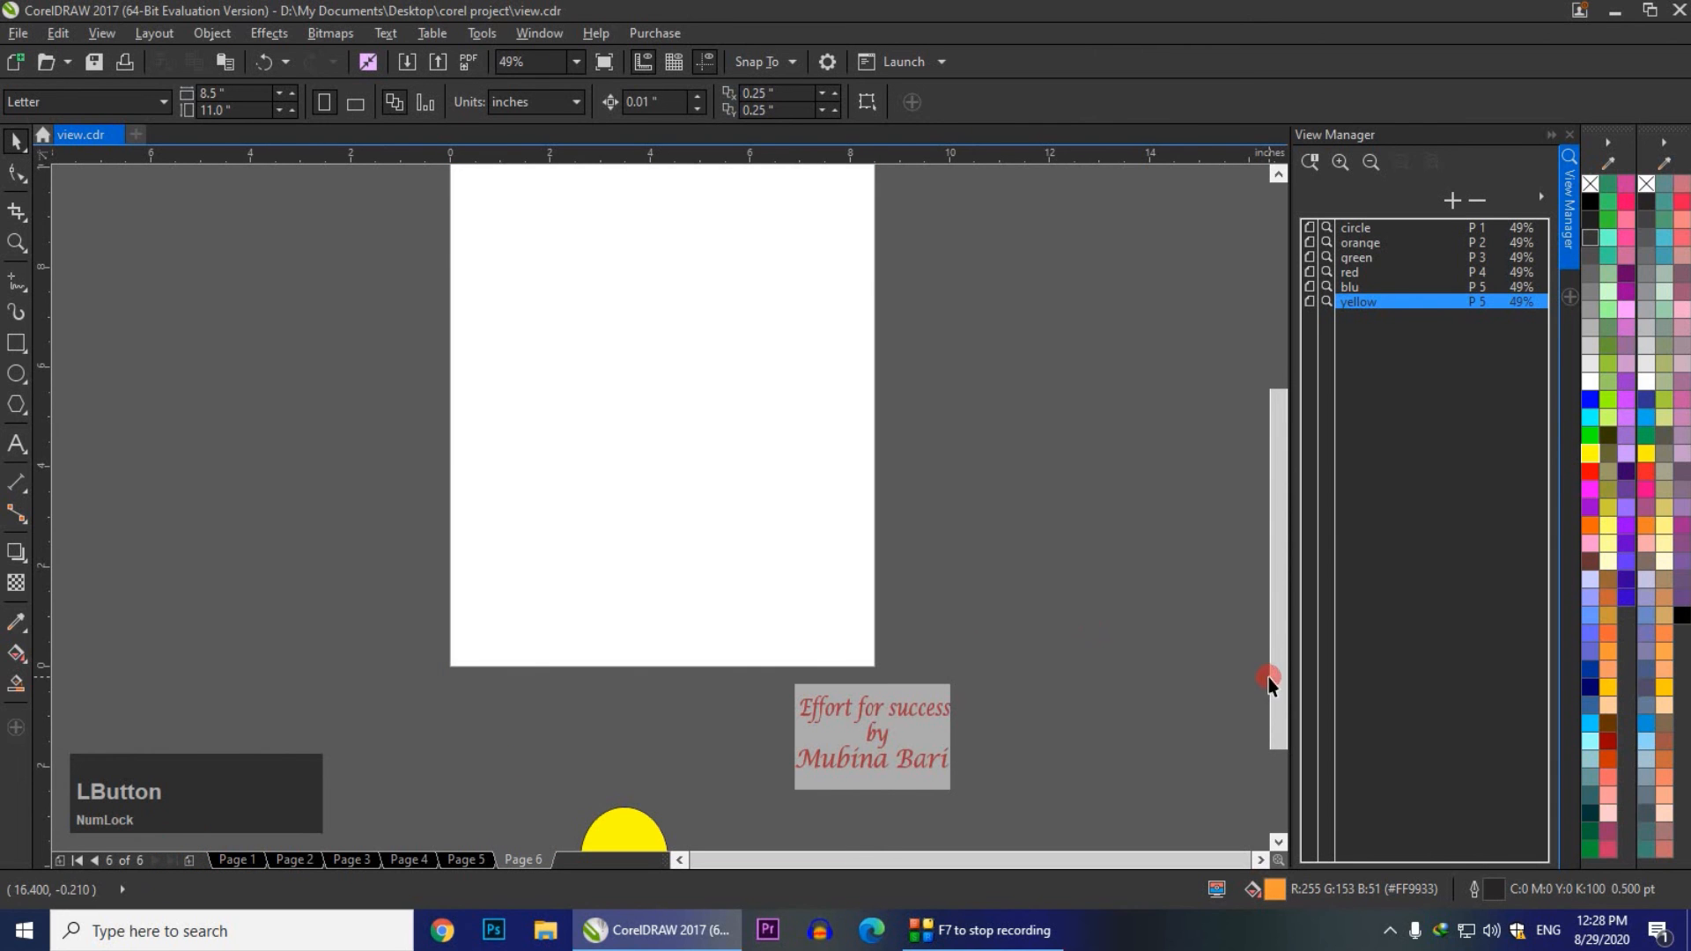
left_click_drag(1281, 702, 1001, 652)
left_click(16, 443)
left_click(491, 487)
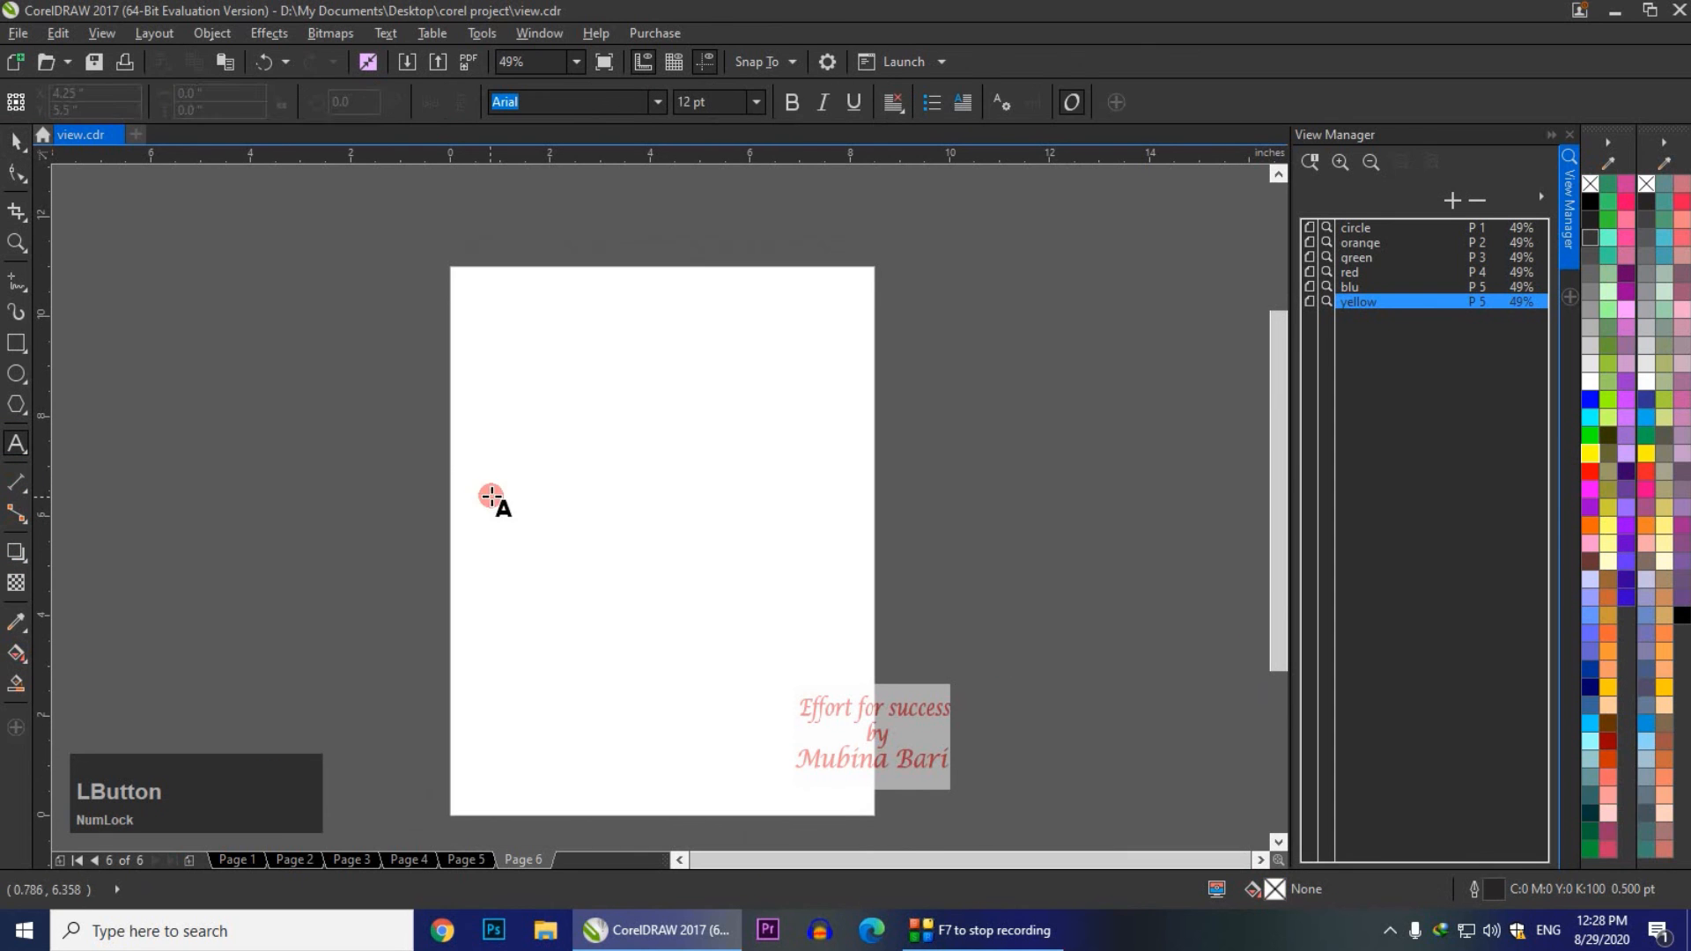
type("ab")
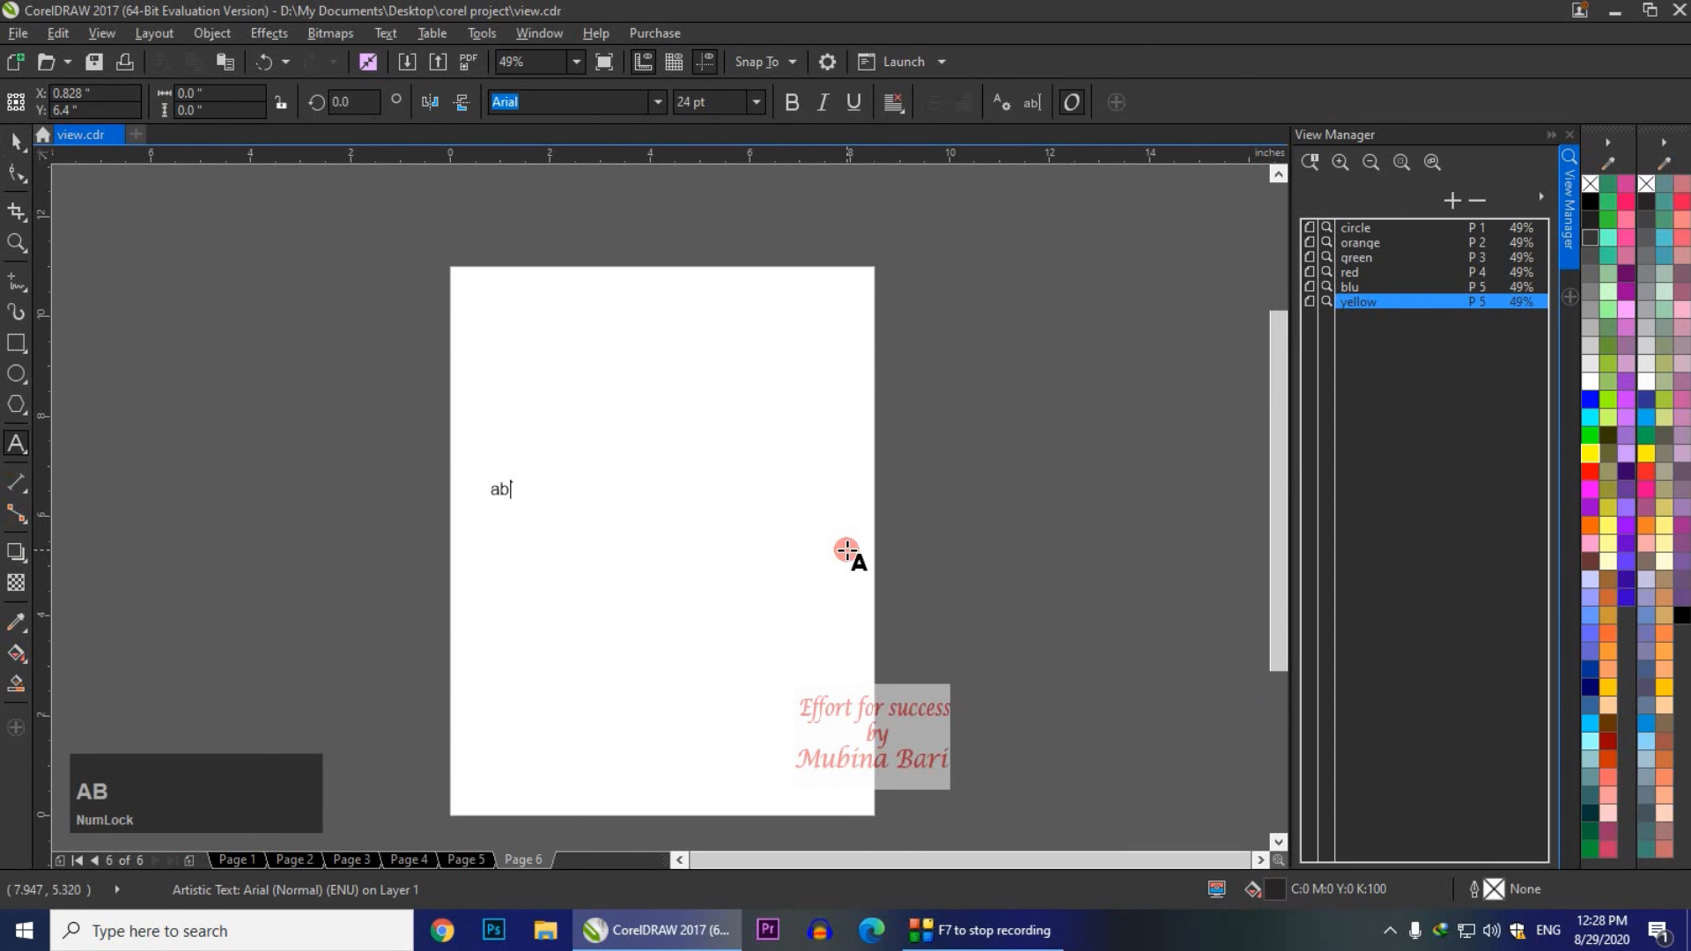
type("c")
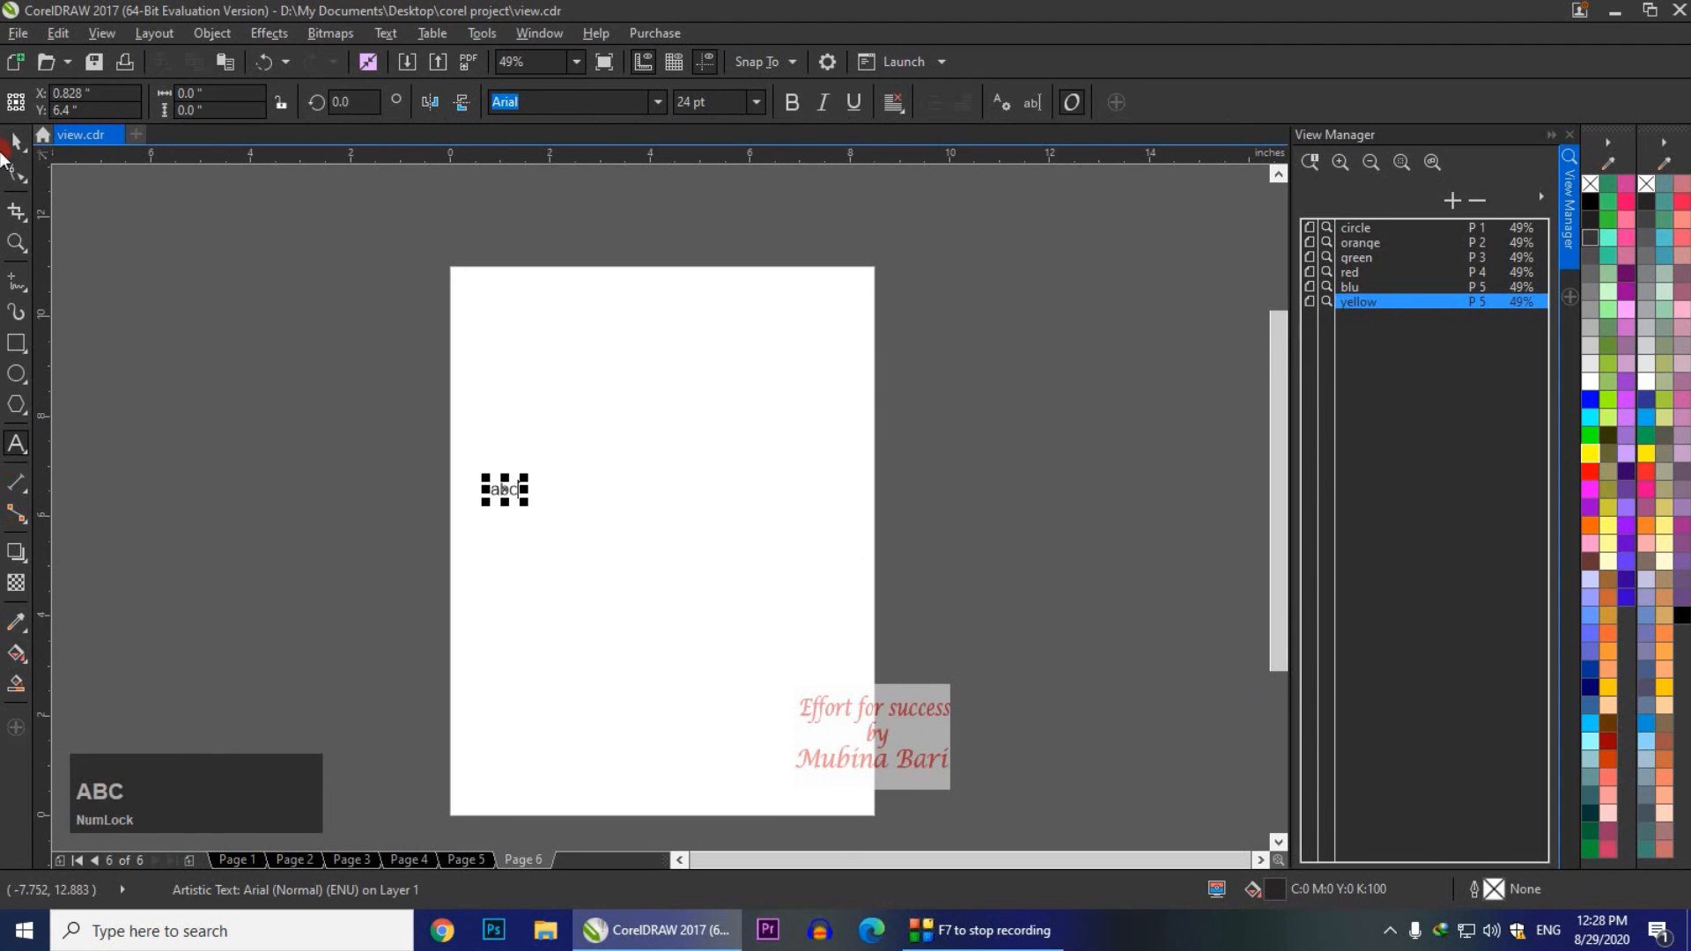
left_click(409, 467)
key("space")
Step: Enlarge the "abc" text to about 3.9 by 1.8 inches and make it bold
left_click(510, 494)
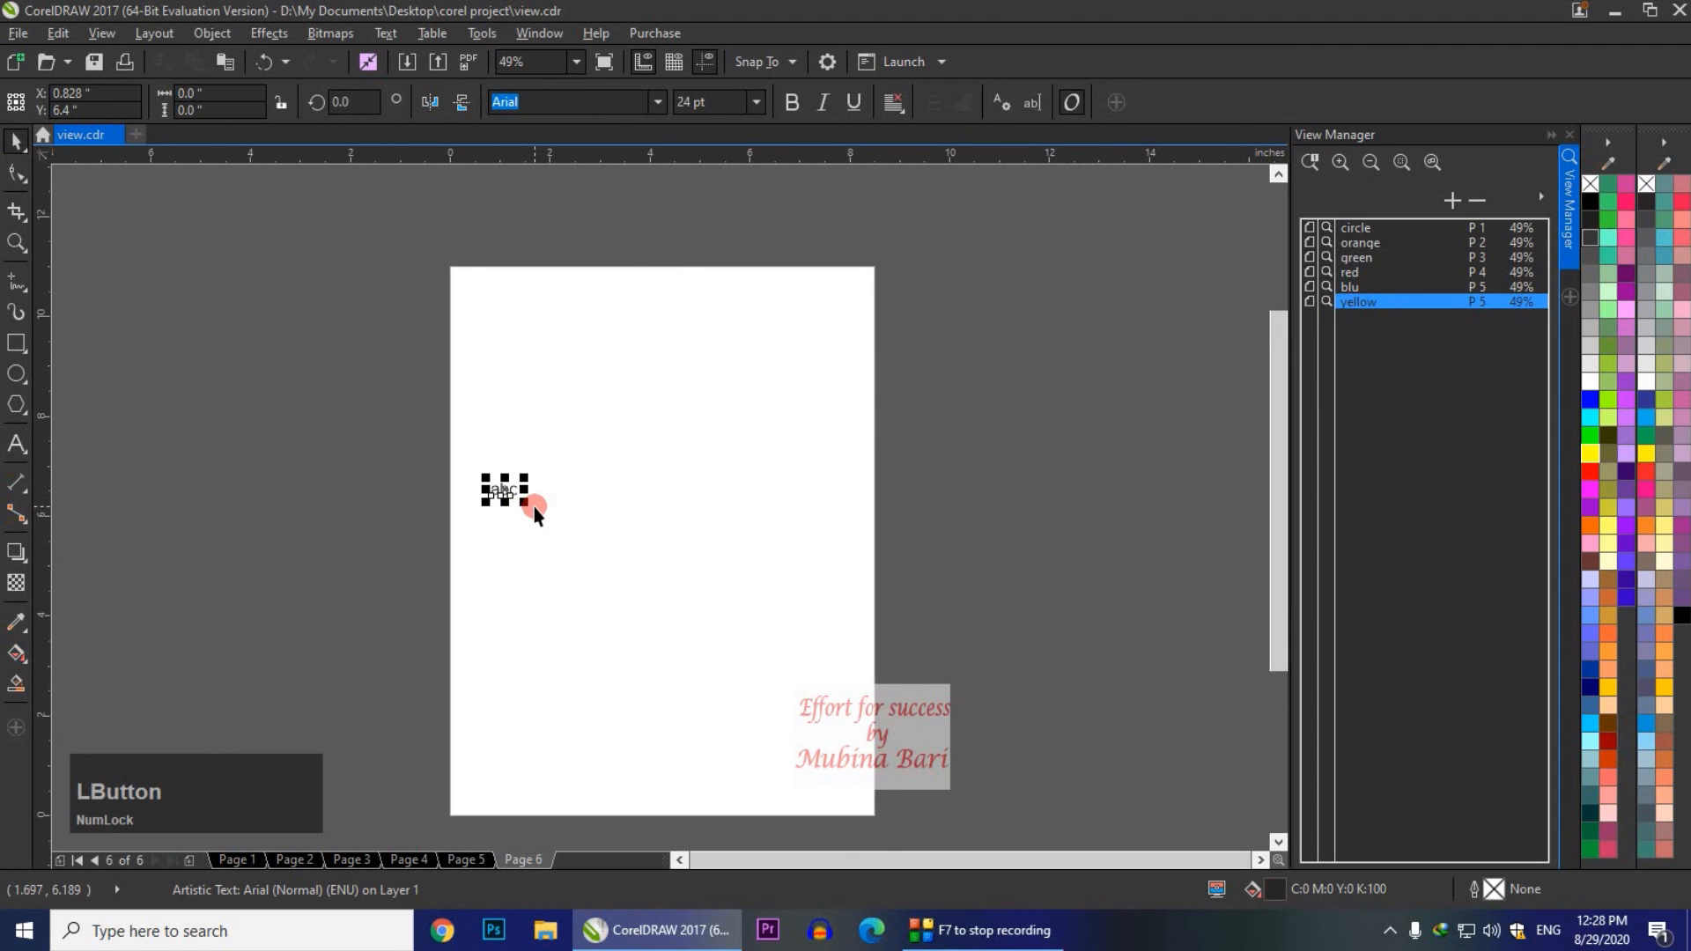
left_click_drag(525, 498, 695, 605)
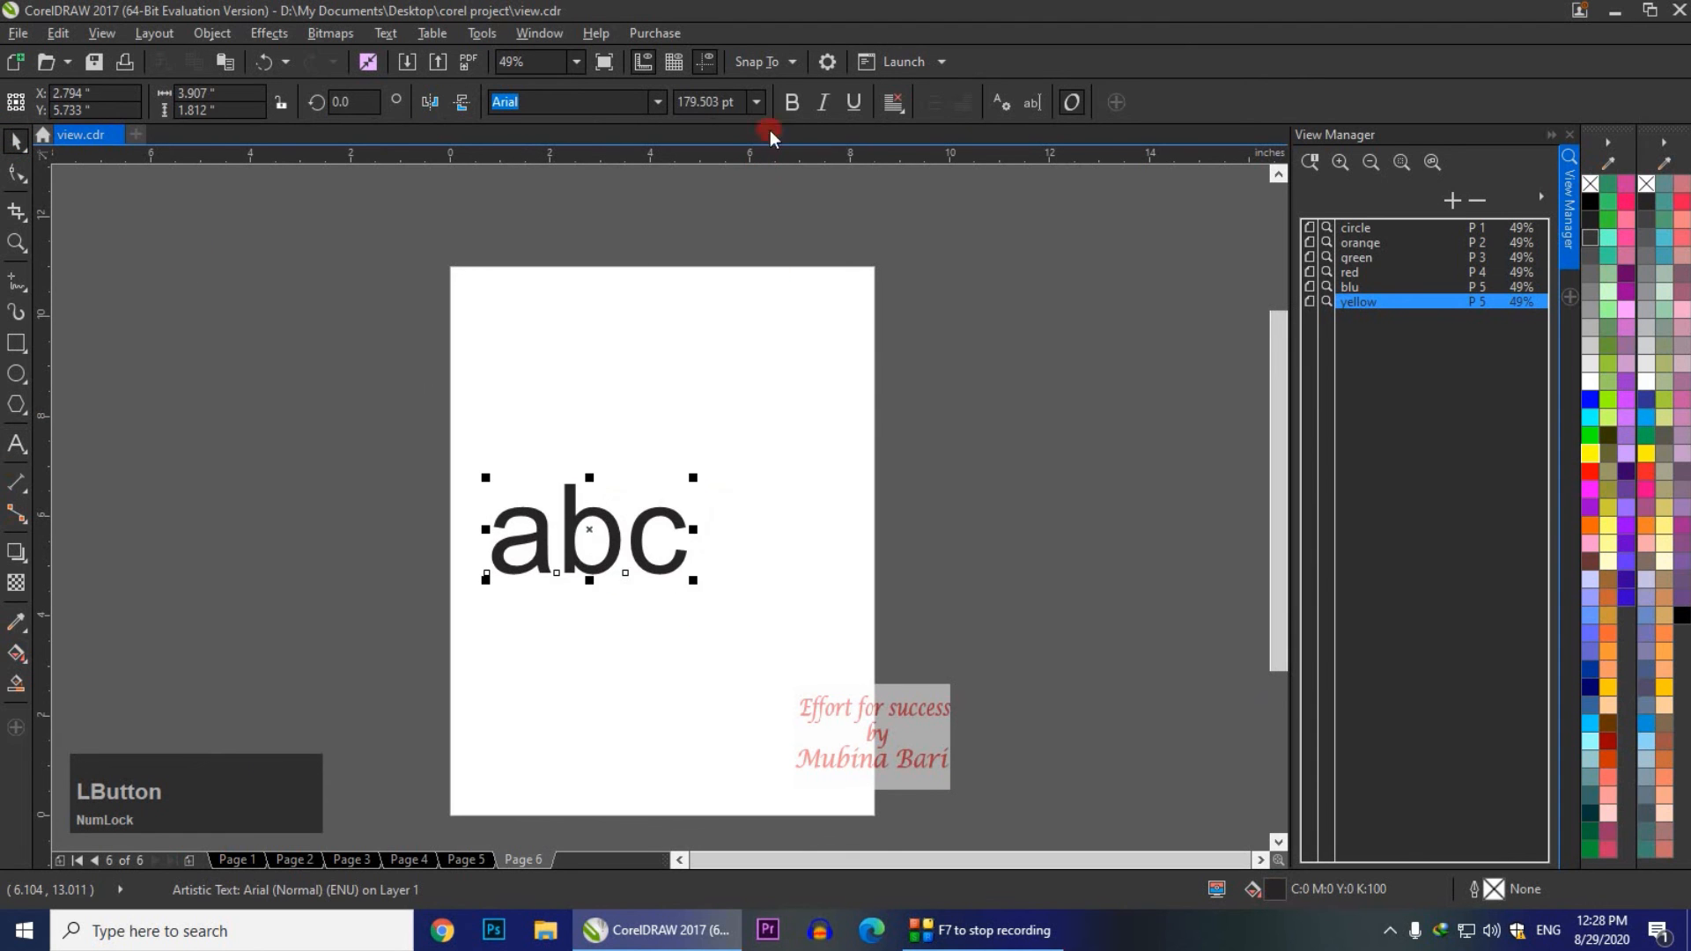
left_click(789, 102)
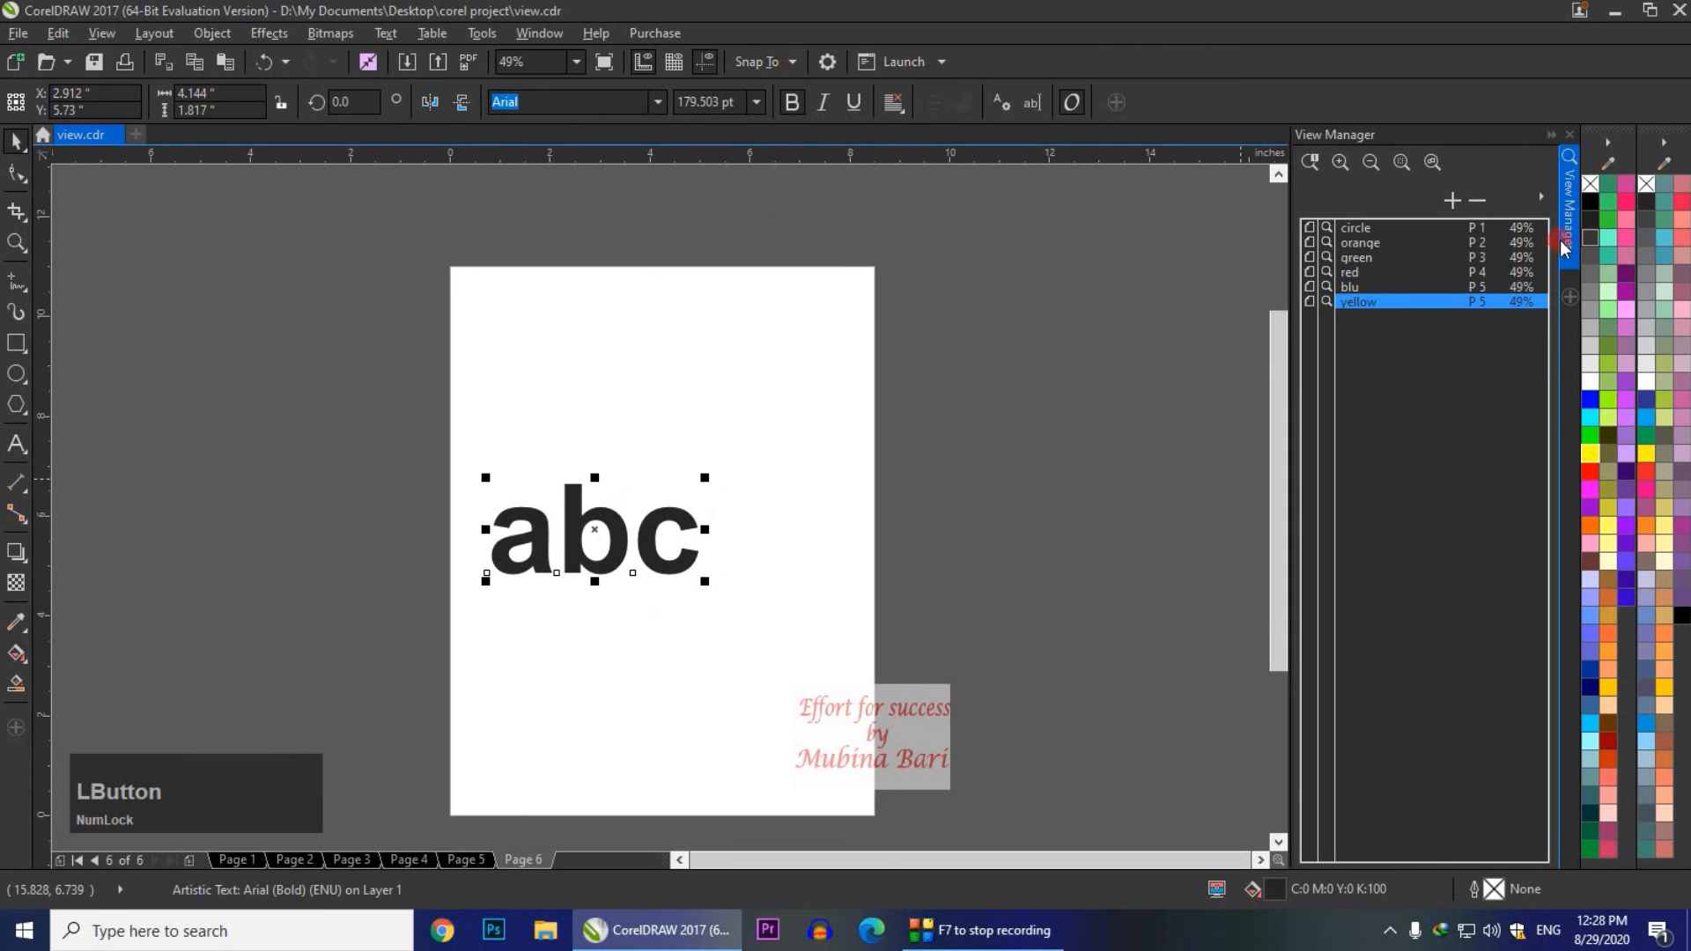
Step: Save the current view of Page 6 in the View Manager and name it "abc"
left_click(1452, 201)
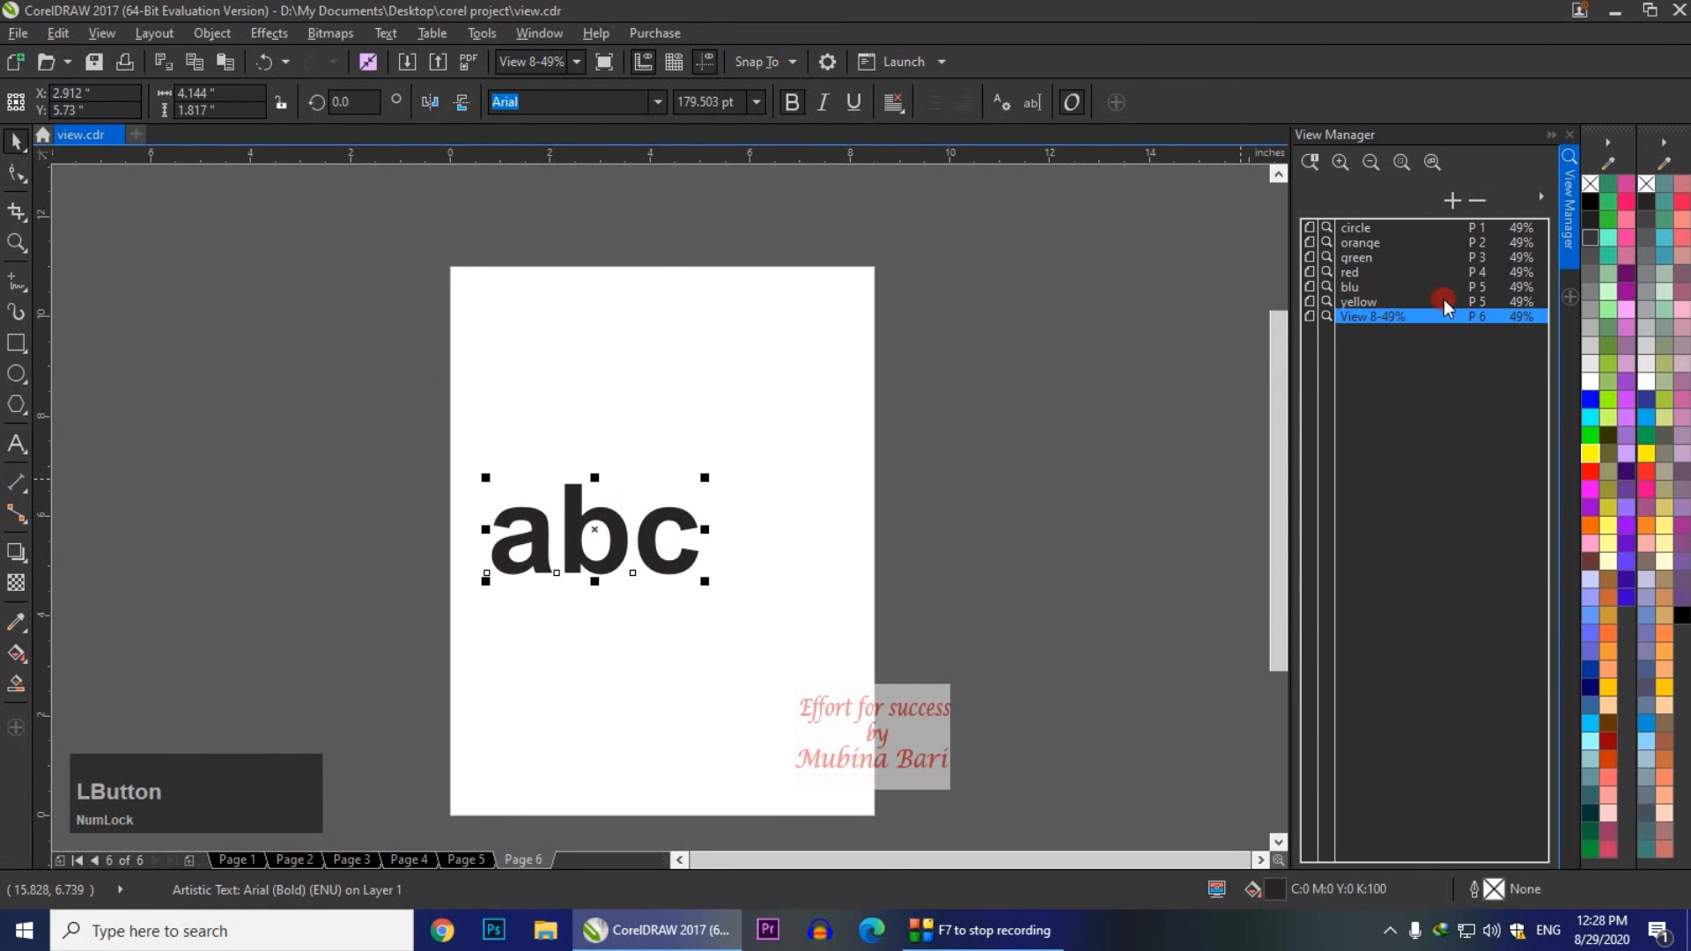
key("BackSpace")
type("abc")
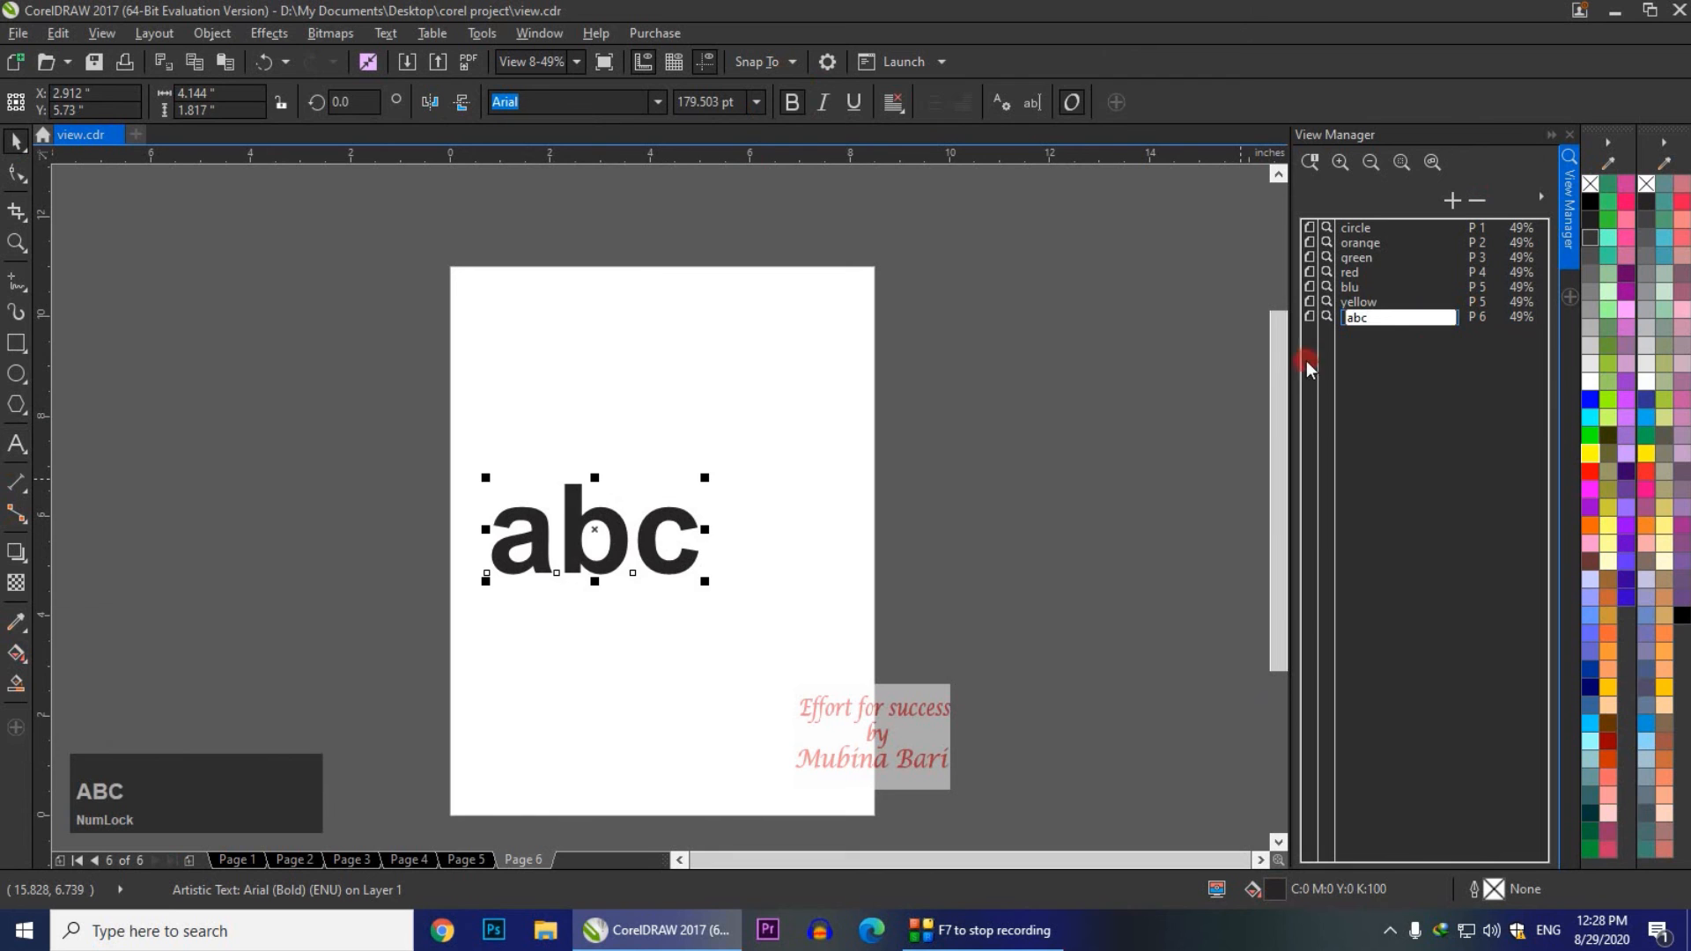
left_click(1113, 377)
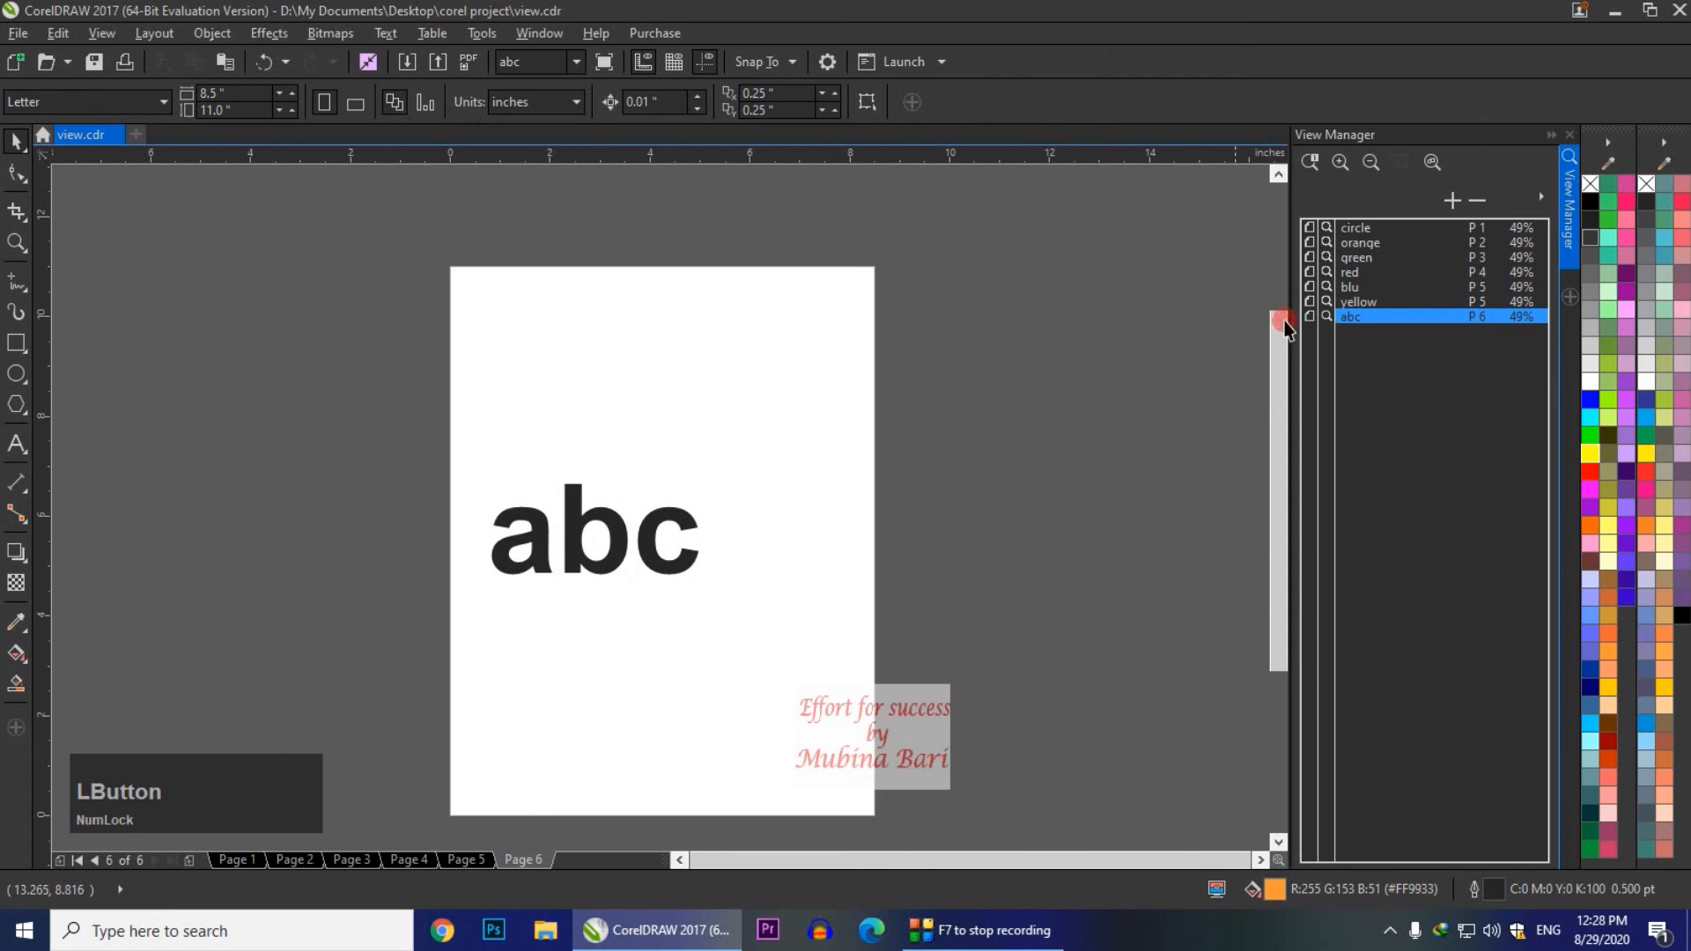
Step: Recall the saved views "circle" and "abc", and delete the "abc" view from the View Manager
left_click(1357, 226)
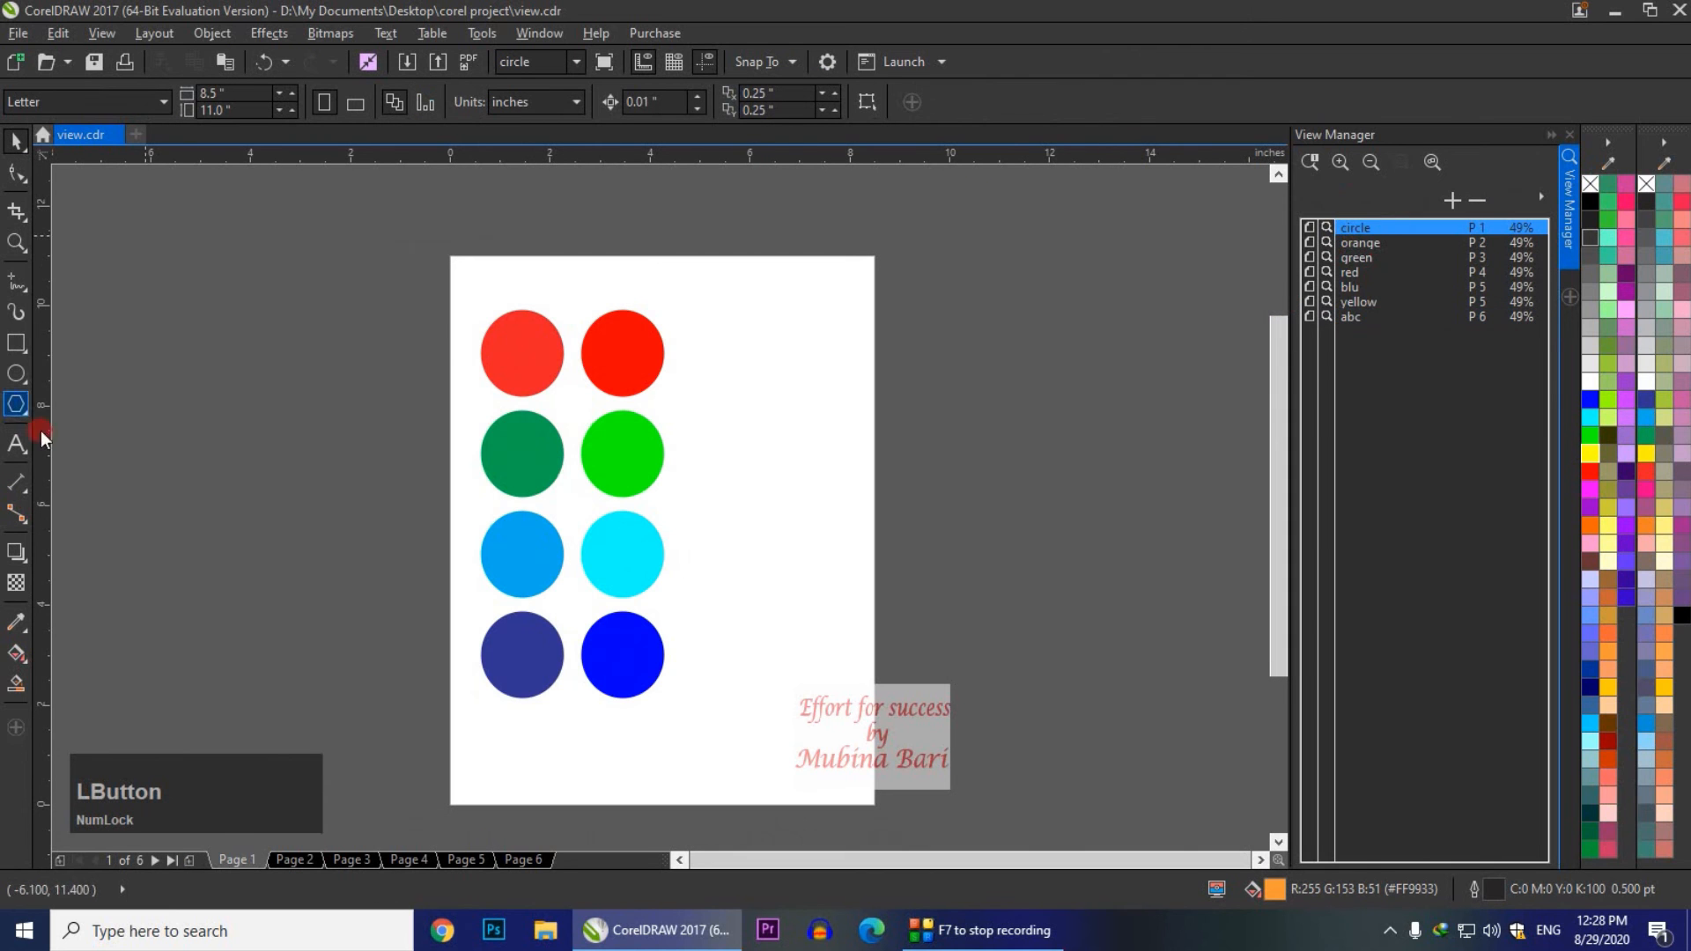
left_click(1352, 318)
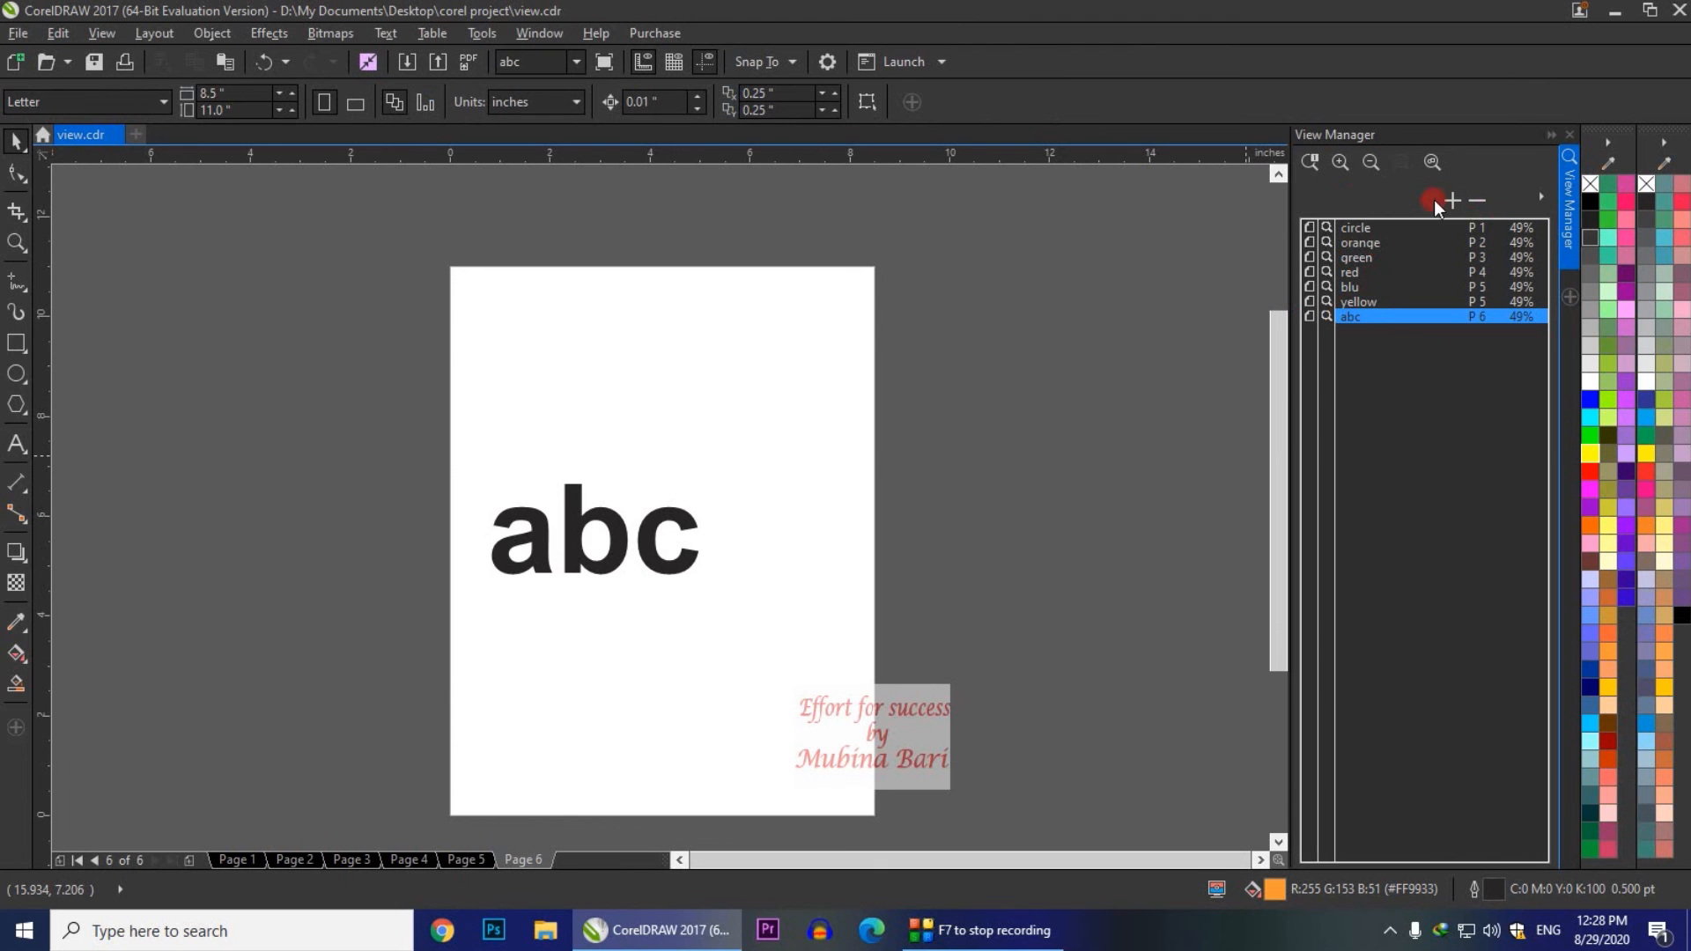
left_click(1480, 201)
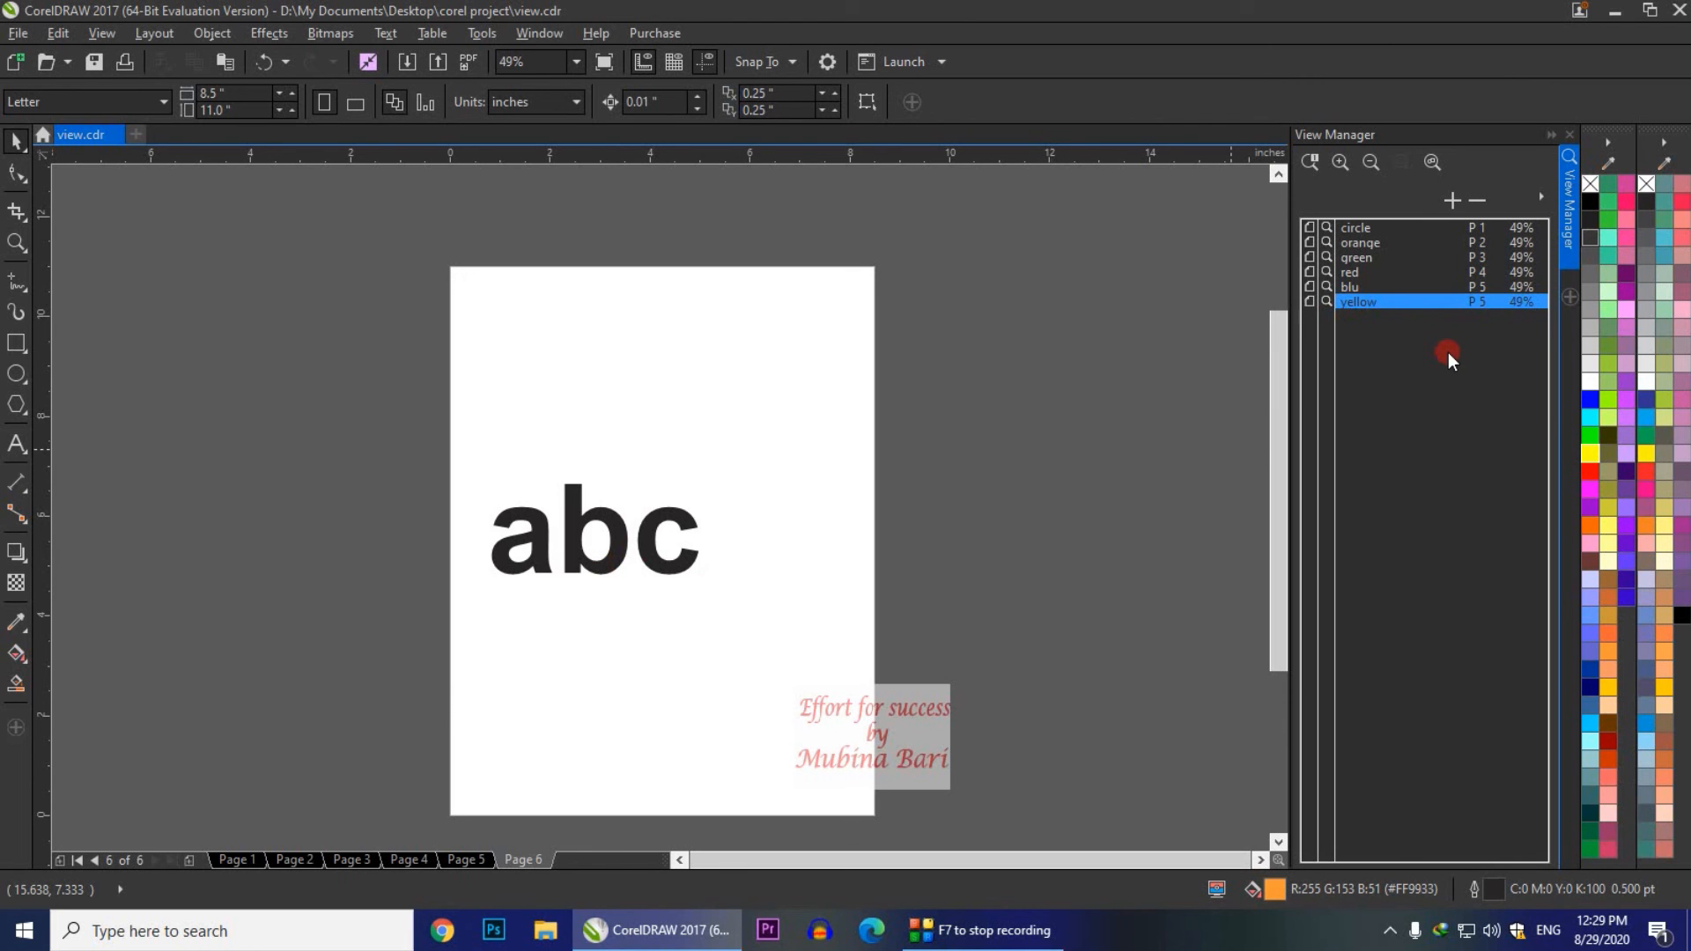
Step: Recall the saved "green" view of Page 3 and delete it from the View Manager
left_click(1365, 257)
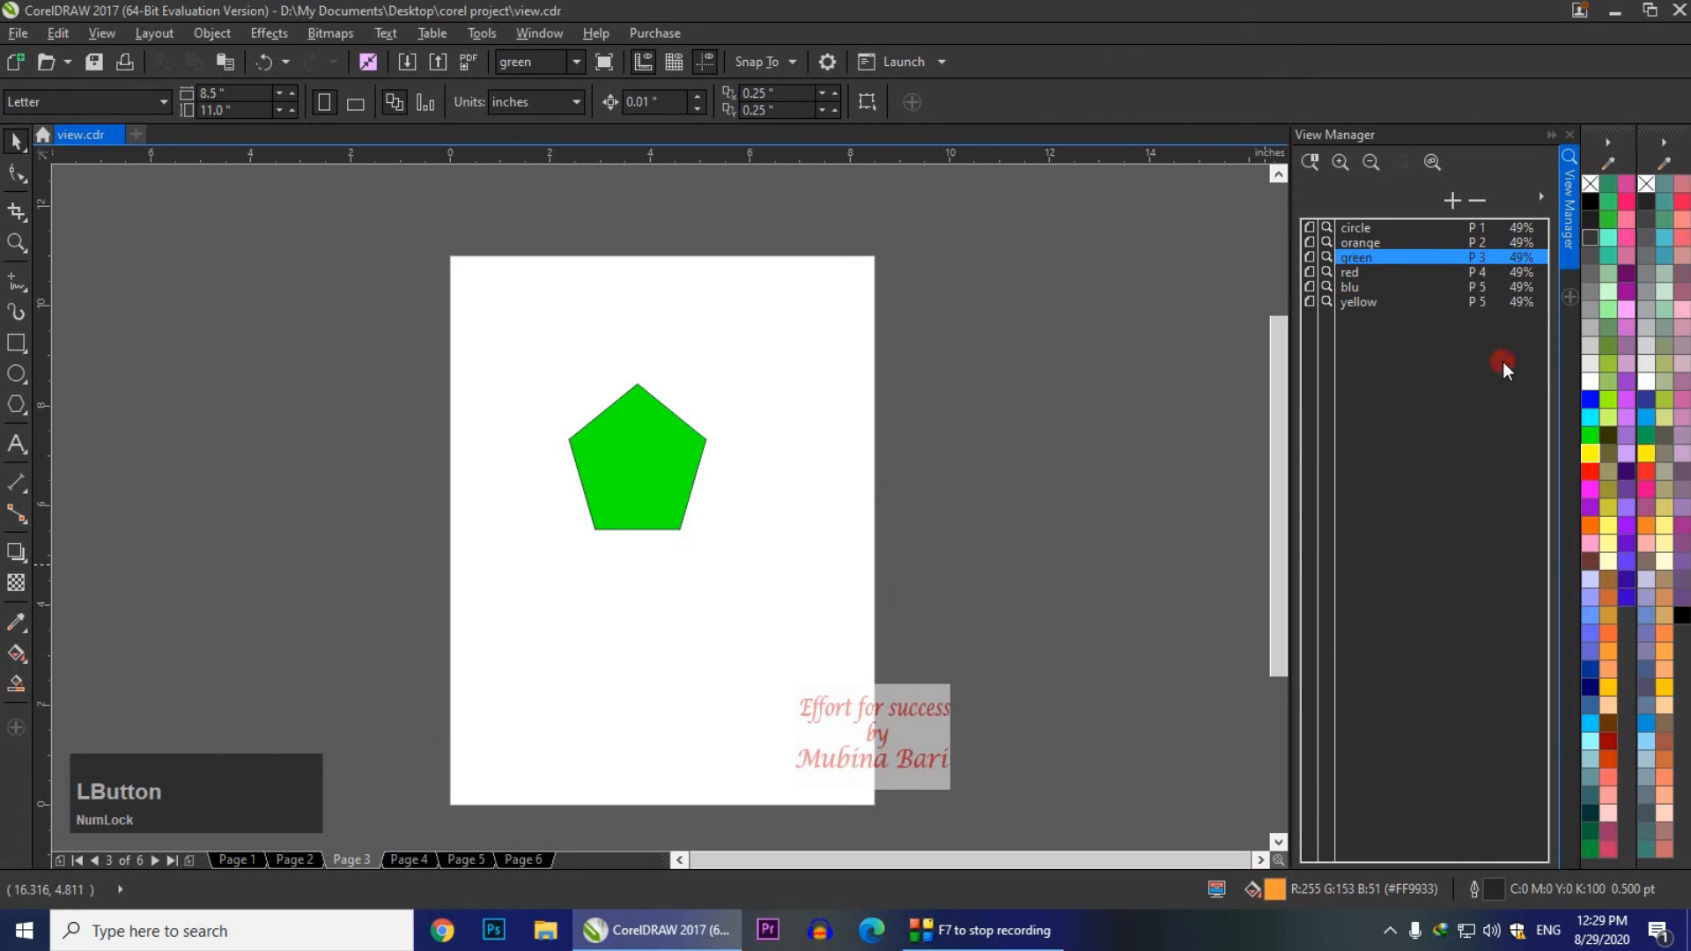
left_click(1544, 193)
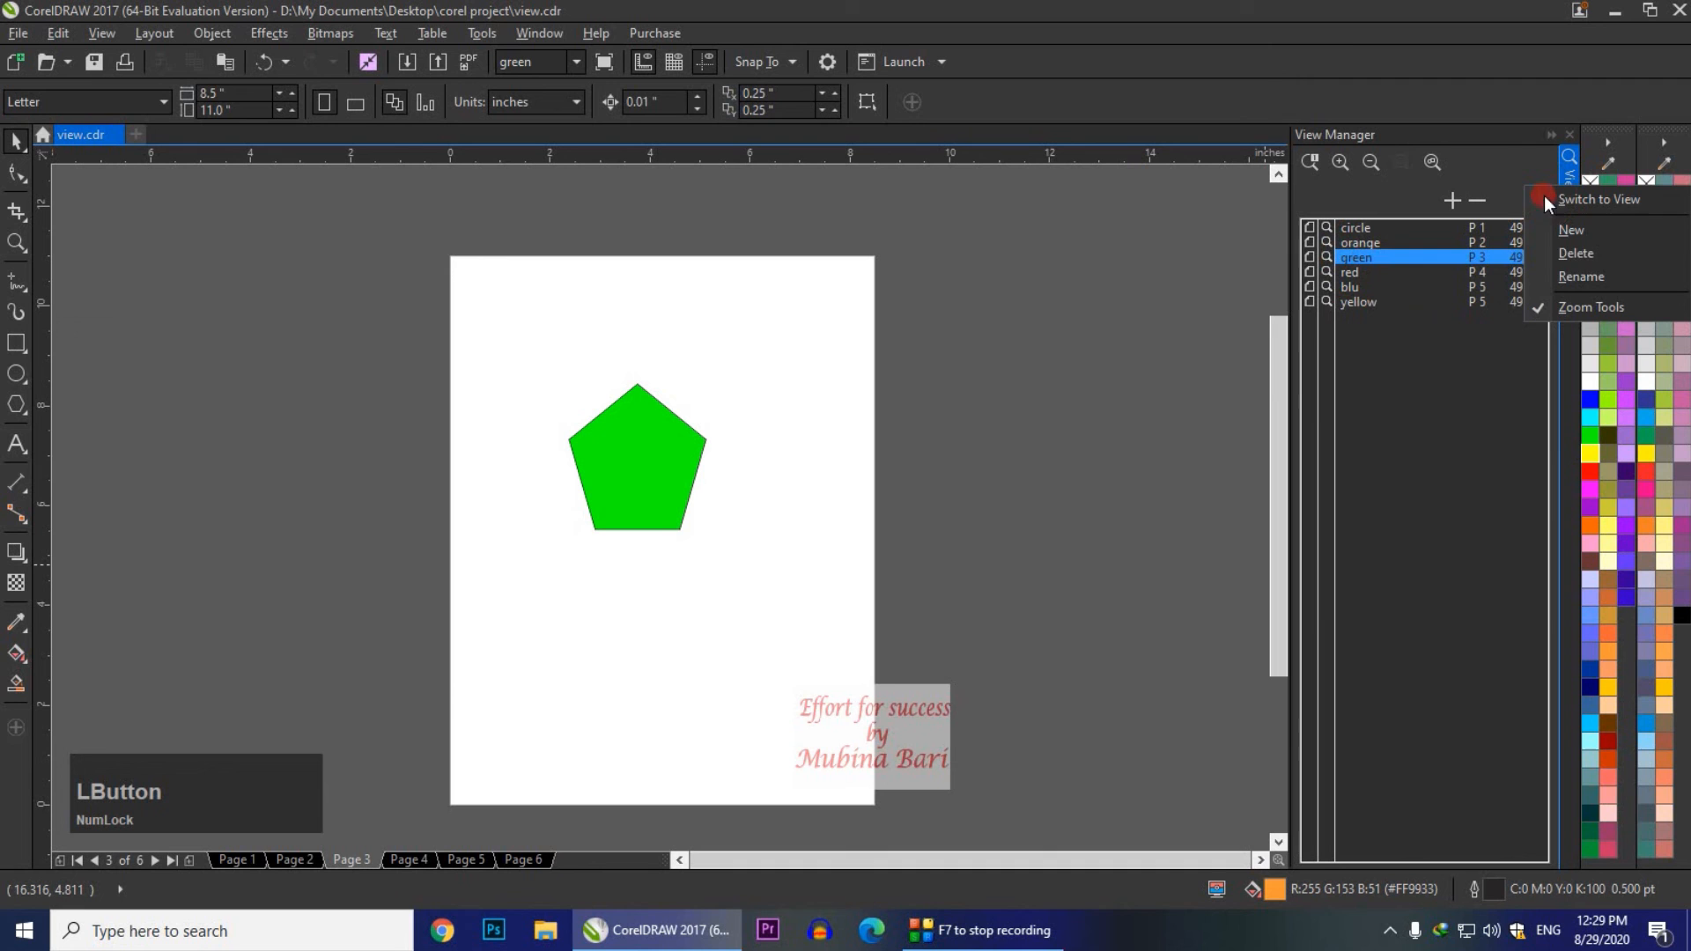
left_click(1577, 253)
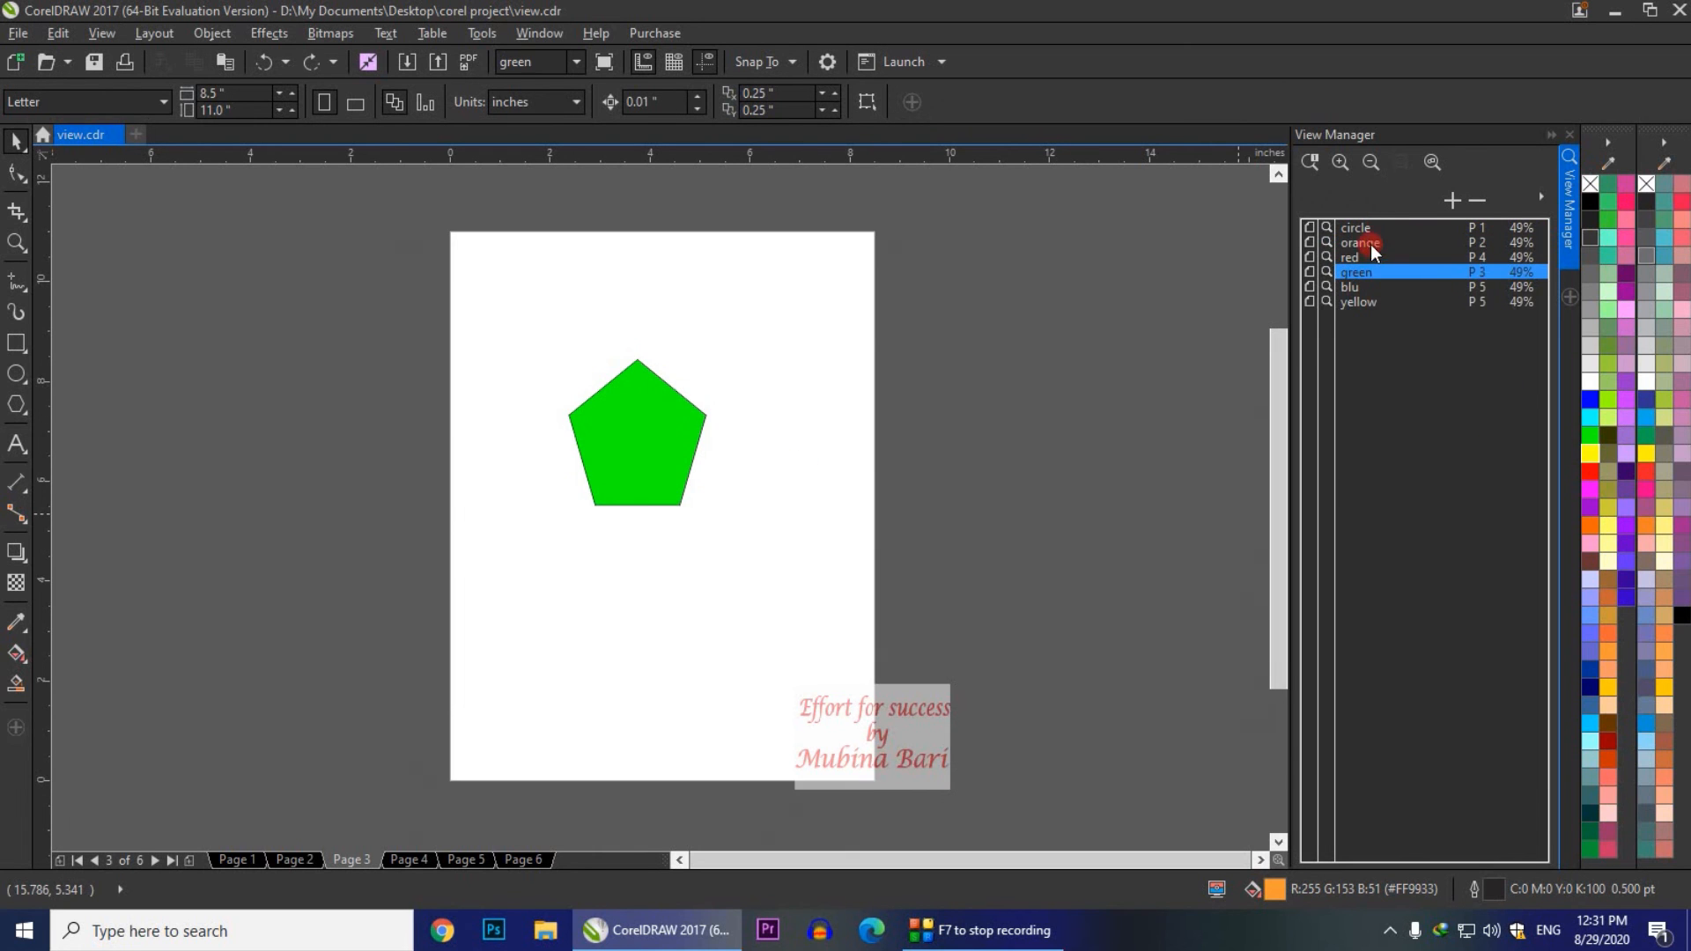
Step: Recall the saved "orange" view and try the View Manager's zoom tools by zooming in and back out on Page 2
left_click(1371, 245)
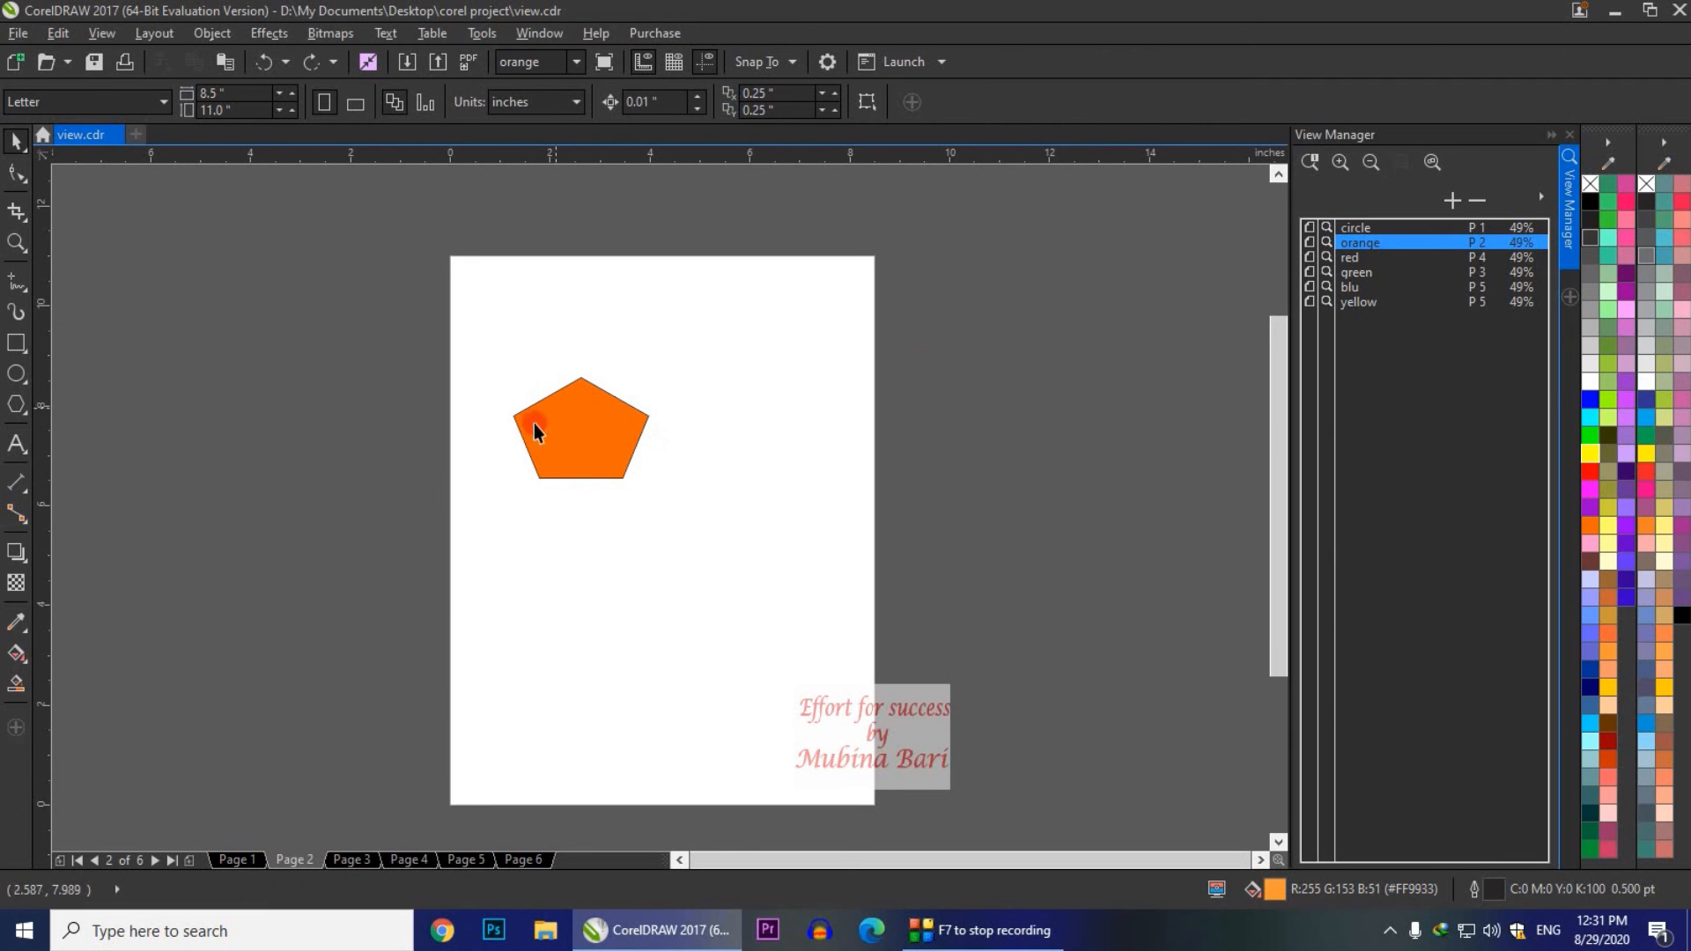
left_click(1544, 199)
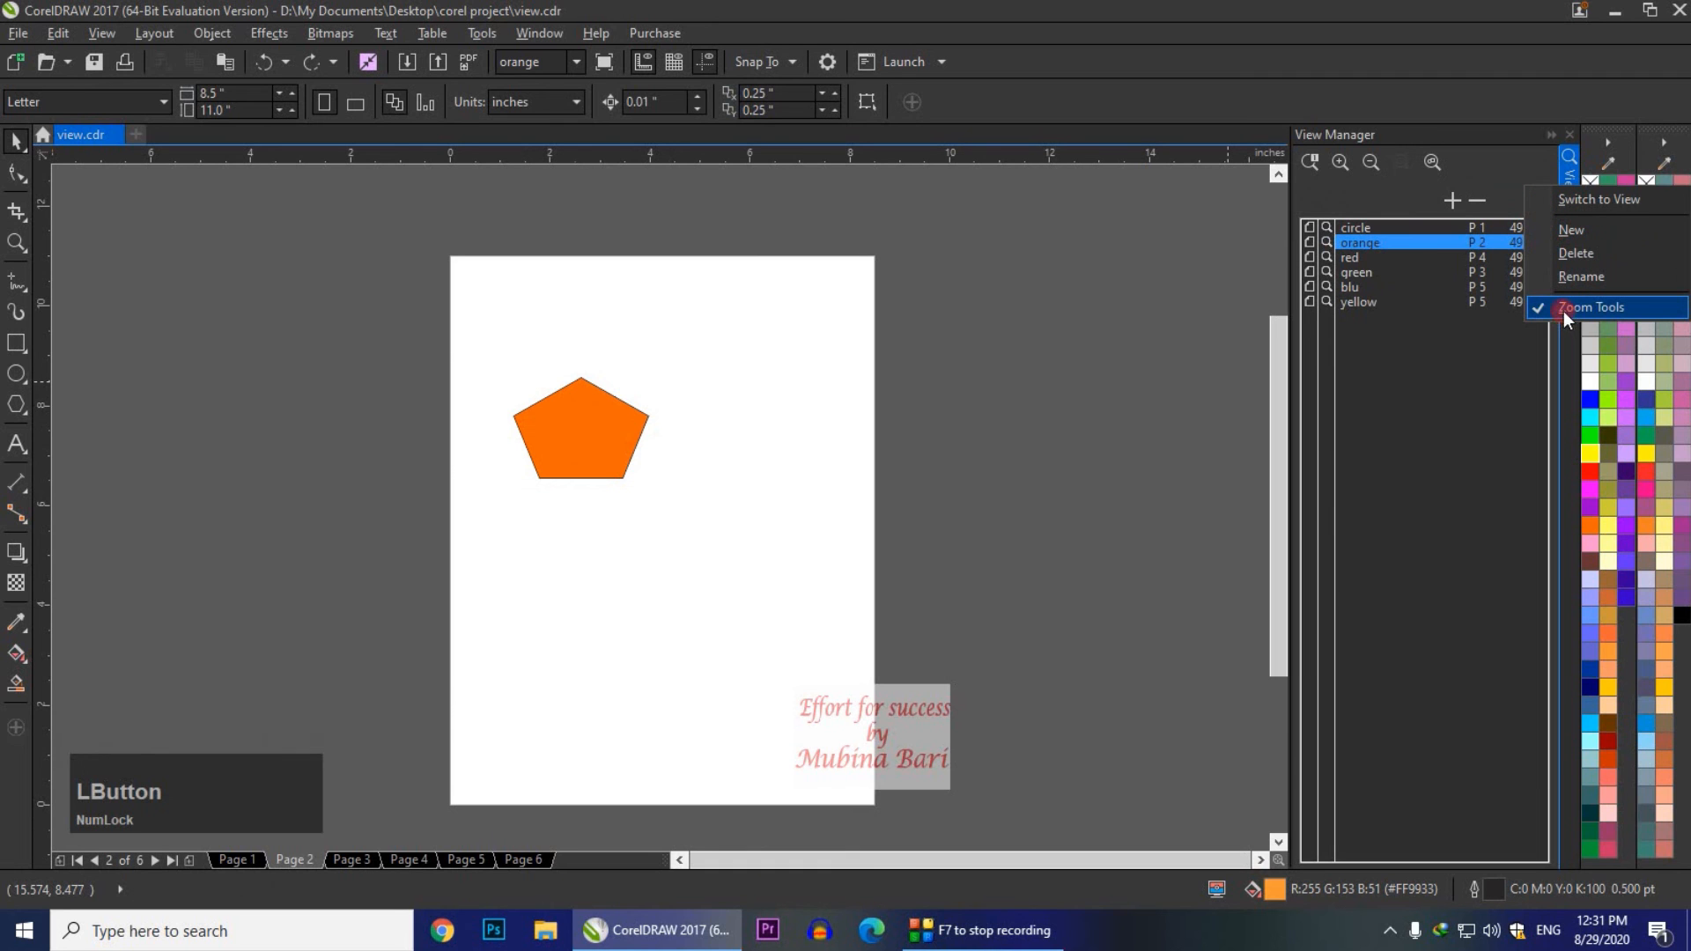
left_click(1193, 266)
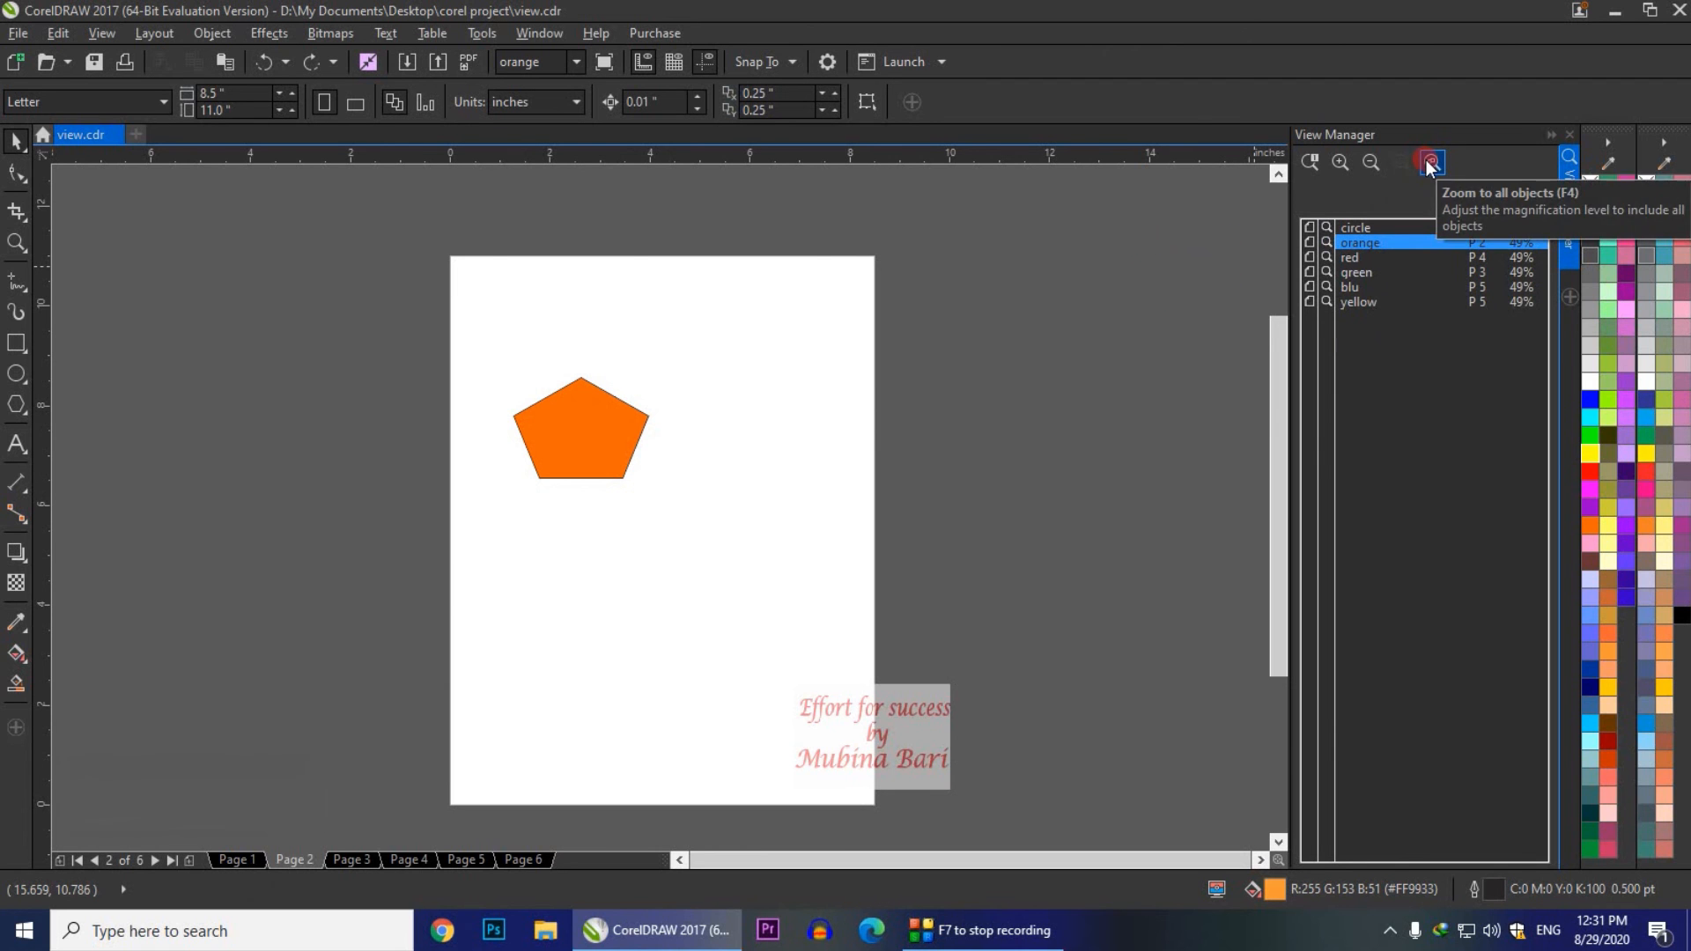
left_click(1339, 164)
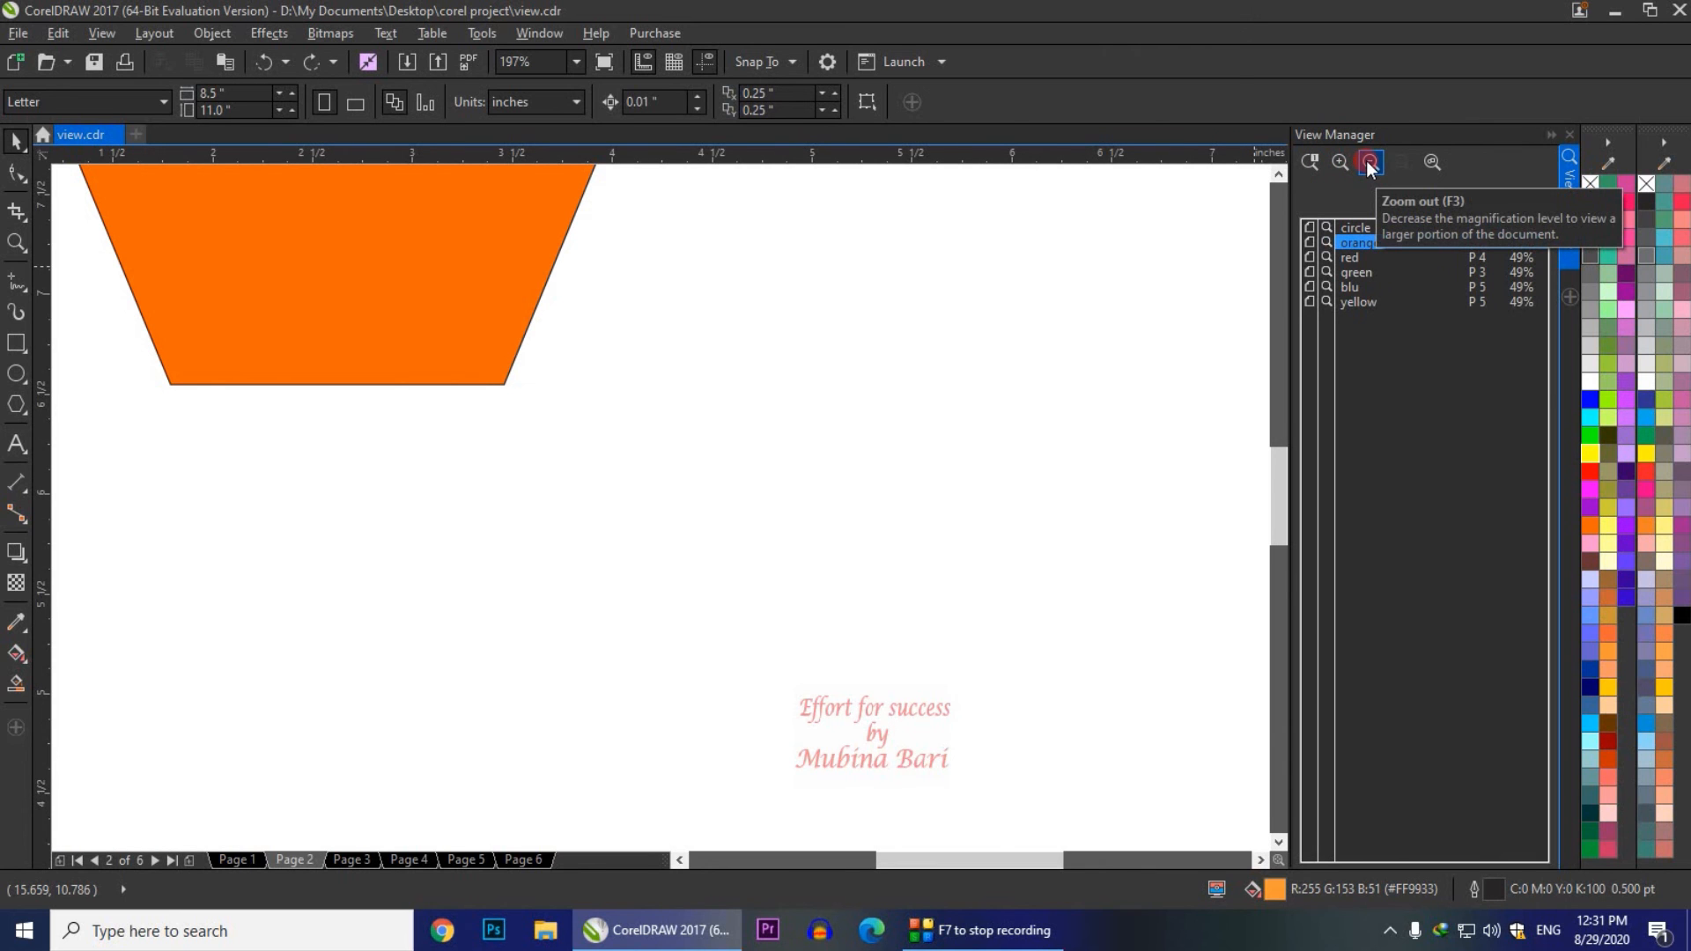
left_click(1366, 160)
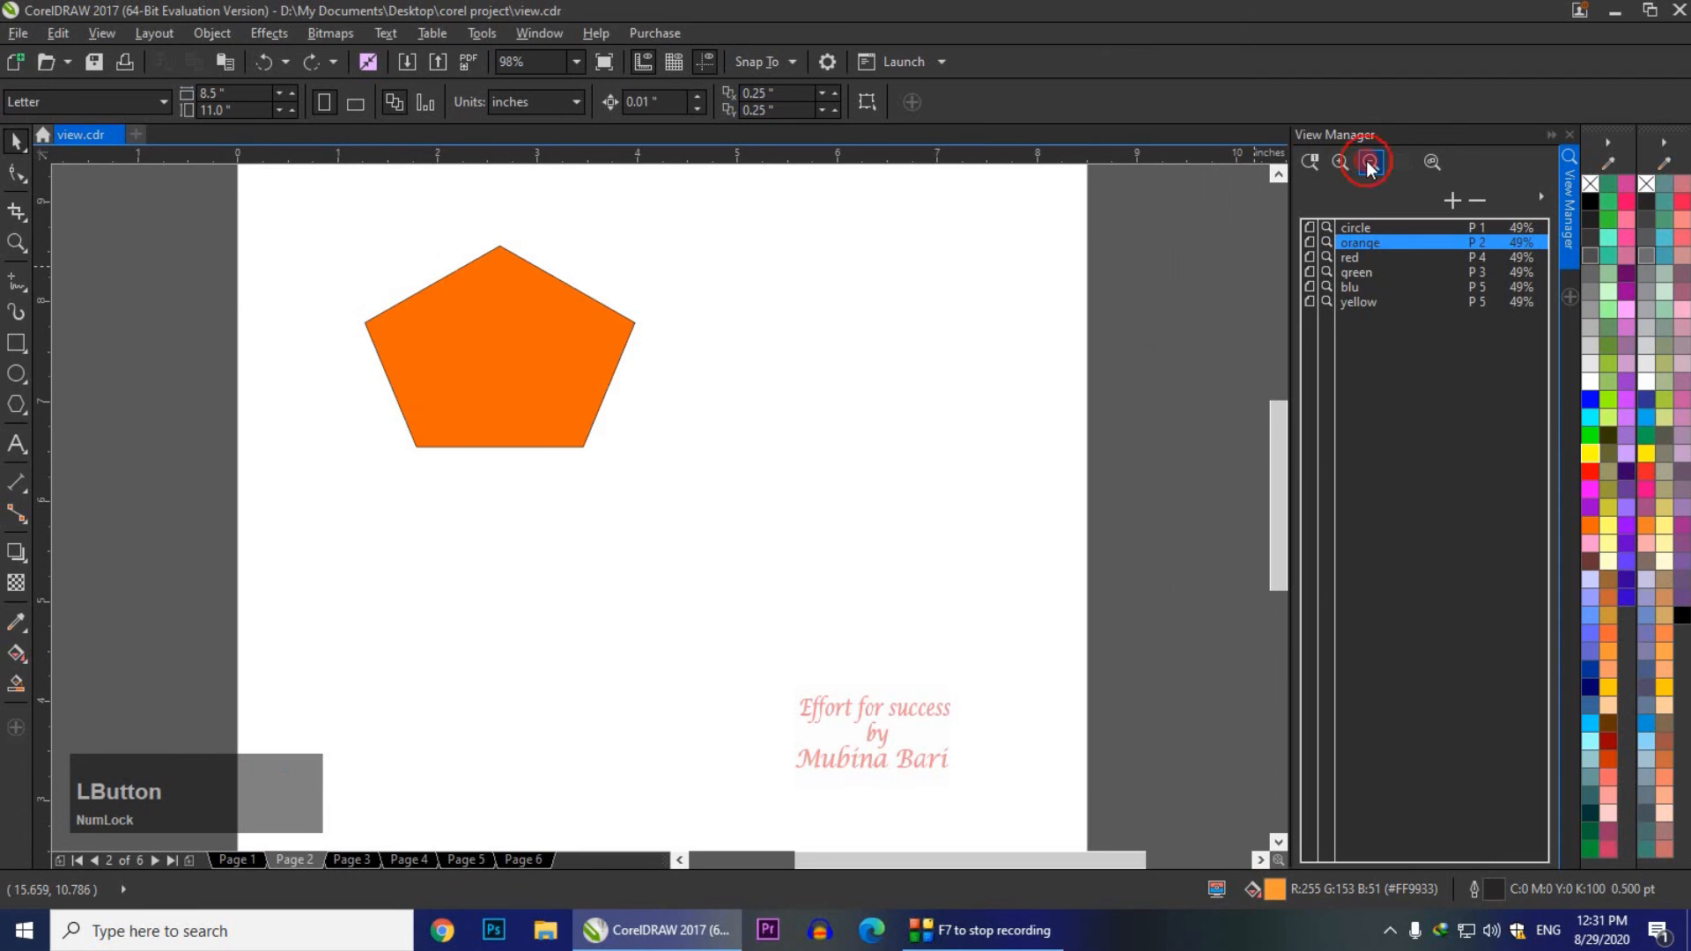